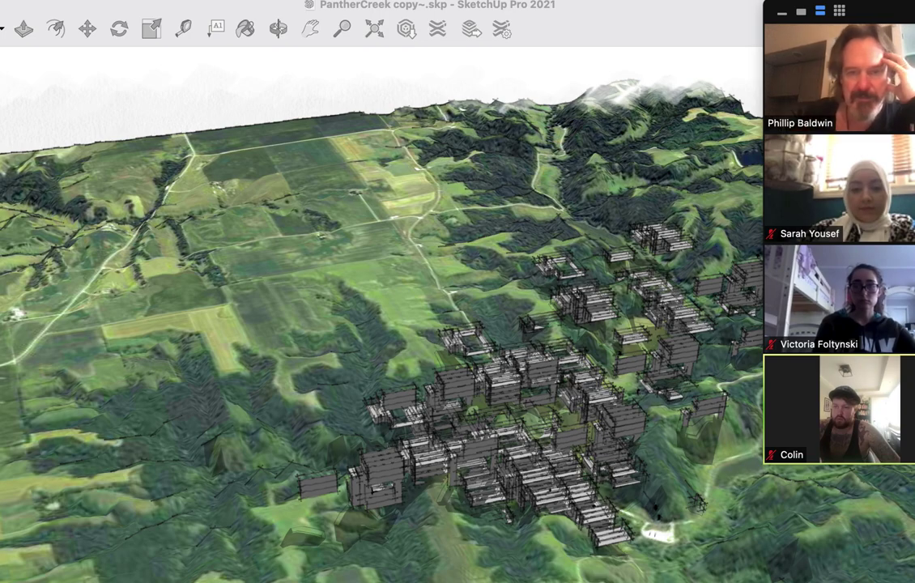
Zoom on the hillside buildings and dock the Large Tool Set palette at the right.
left_click(518, 415)
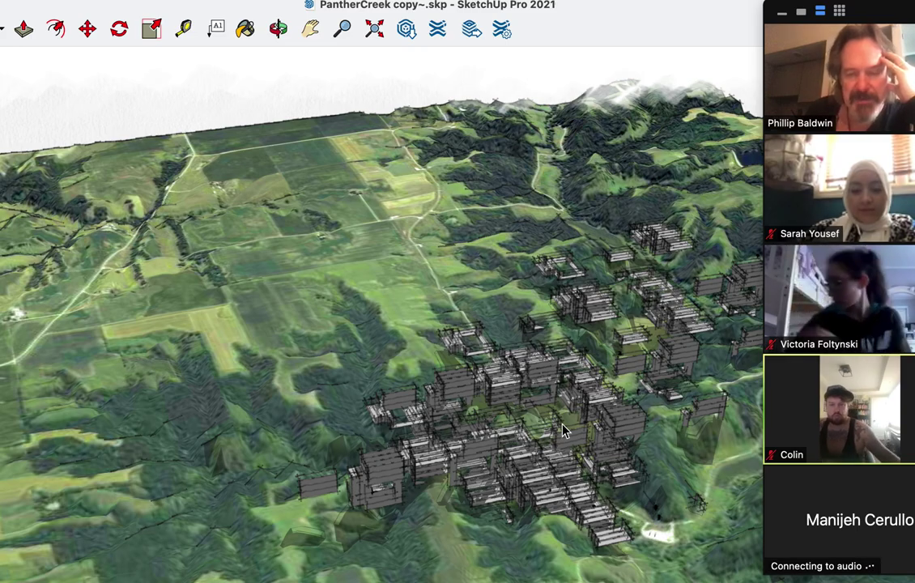
scroll(564, 430, "up", 10)
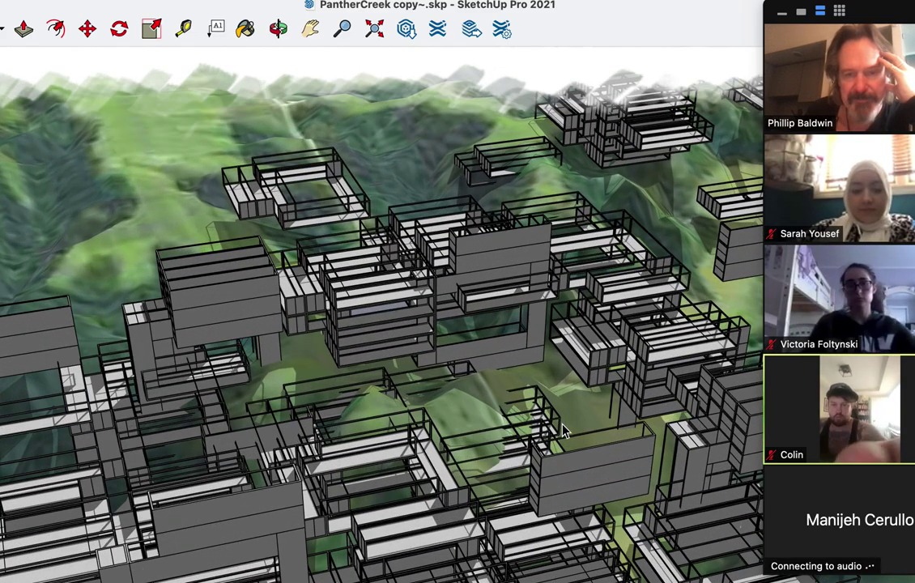
scroll(564, 431, "down", 6)
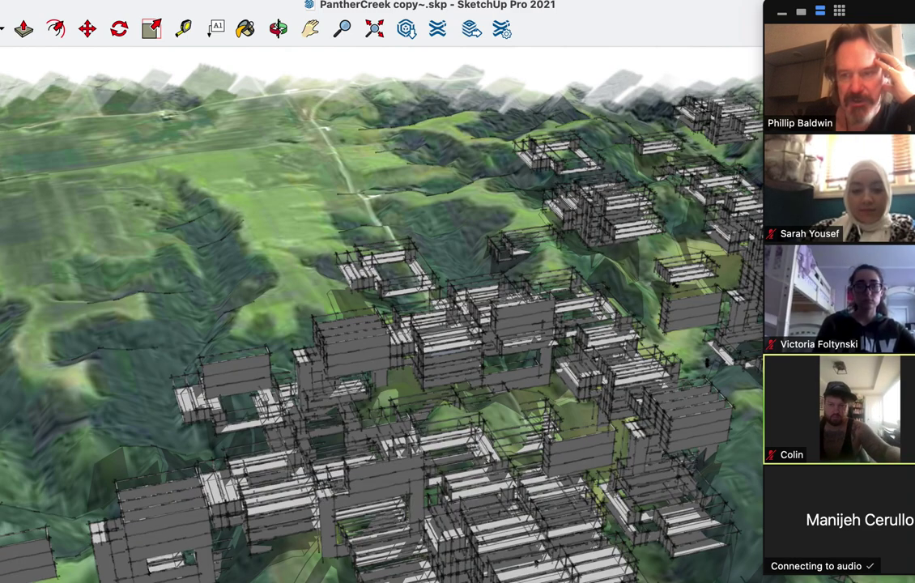
mouse_move(577, 123)
left_mouse_down()
mouse_move(609, 73)
mouse_move(707, 27)
left_mouse_up()
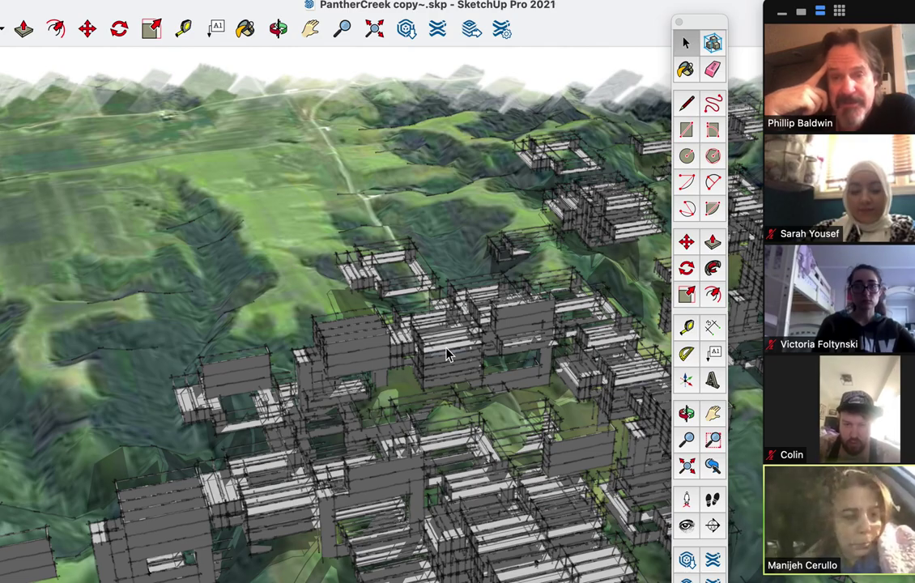
Orbit to a low view, switch to X-ray face style, and select the front building group.
middle_click_drag(446, 354, 252, 272)
middle_click_drag(569, 322, 221, 450)
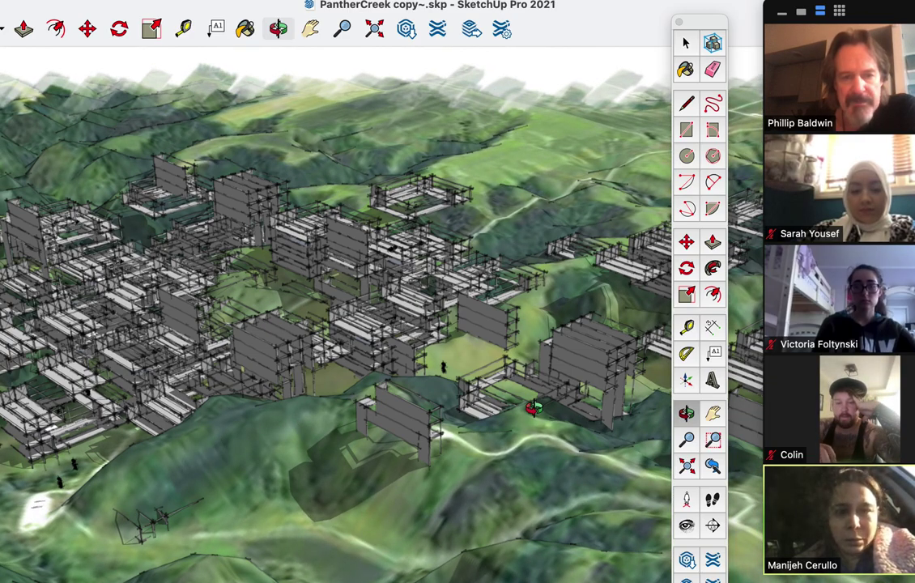
mouse_move(532, 409)
middle_mouse_down()
mouse_move(271, 469)
mouse_move(590, 439)
middle_mouse_up()
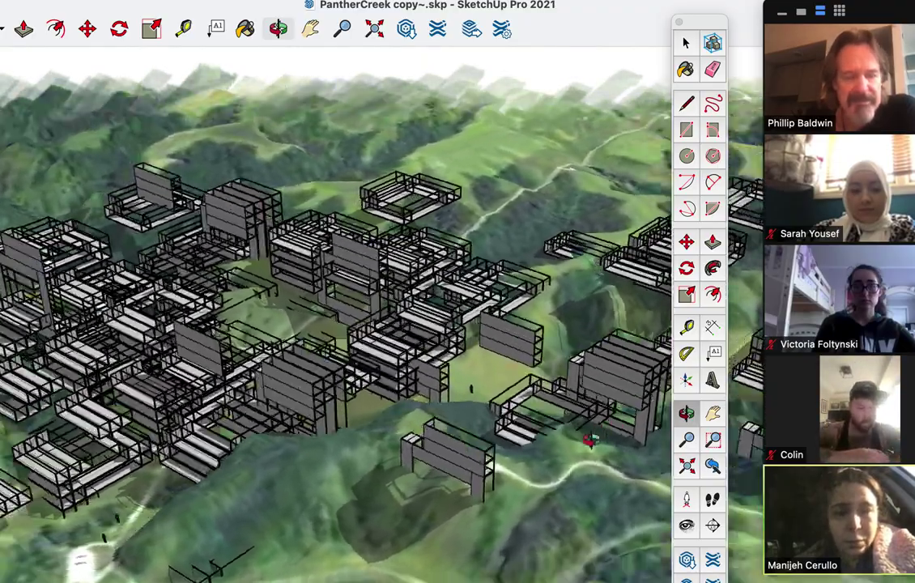
middle_click_drag(204, 430, 508, 360)
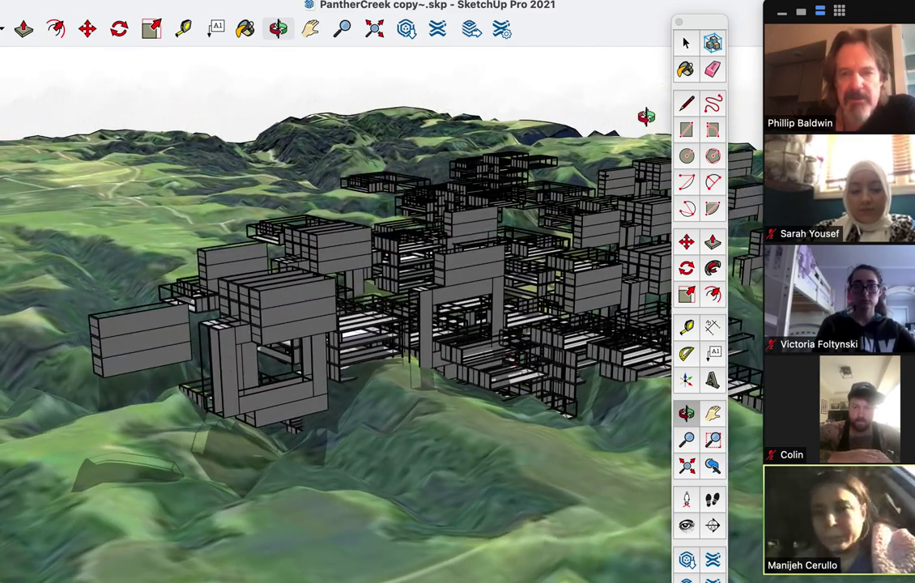
left_click(709, 42)
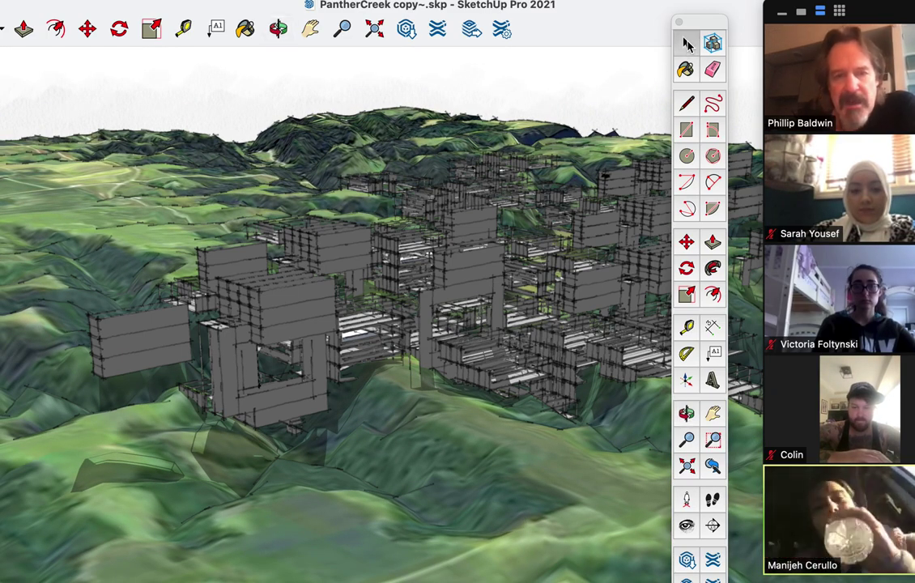
left_click(294, 321)
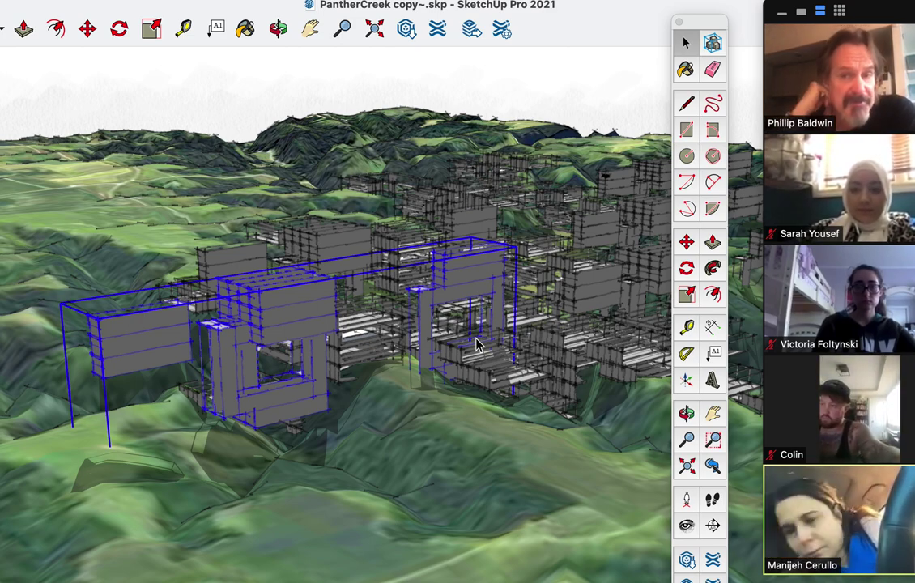
Cut the tall building group and paste it onto open terrain in front of the settlement.
key("o")
left_click_drag(267, 377, 499, 440)
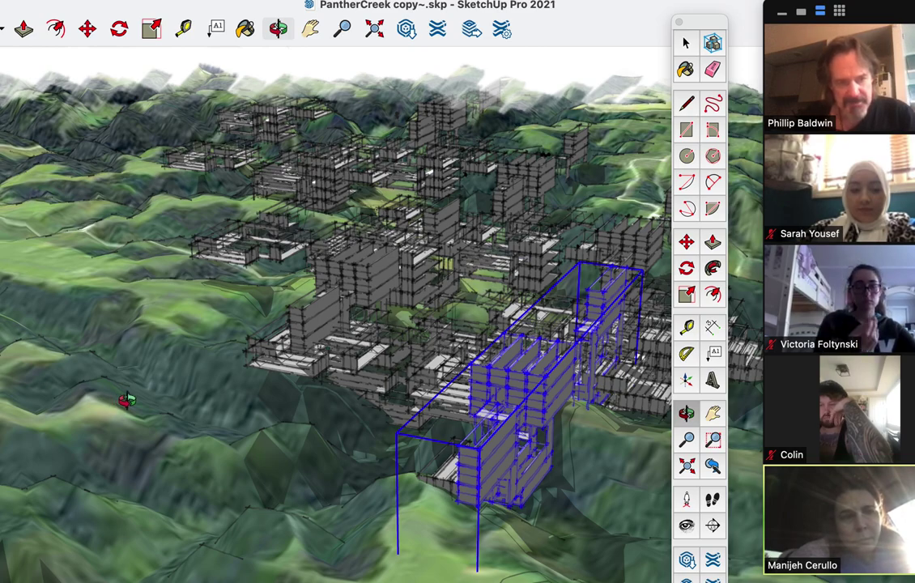
key("super+x")
key("super+v")
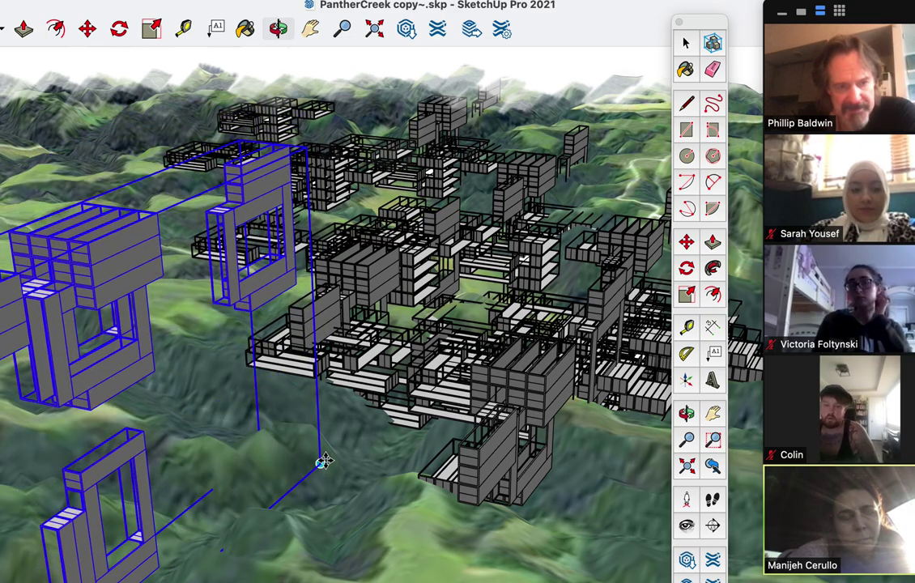
scroll(353, 510, "down", 6)
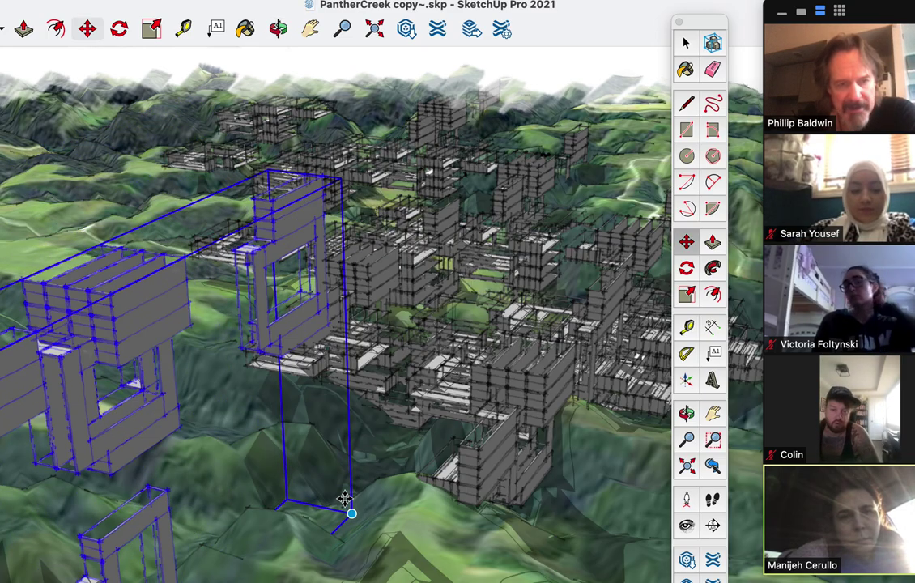
scroll(344, 498, "down", 2)
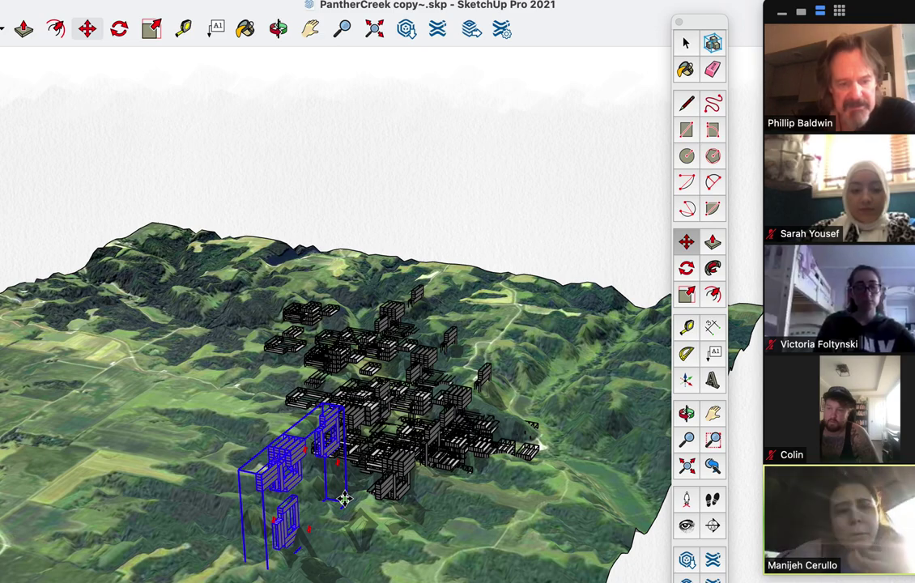
scroll(344, 500, "down", 3)
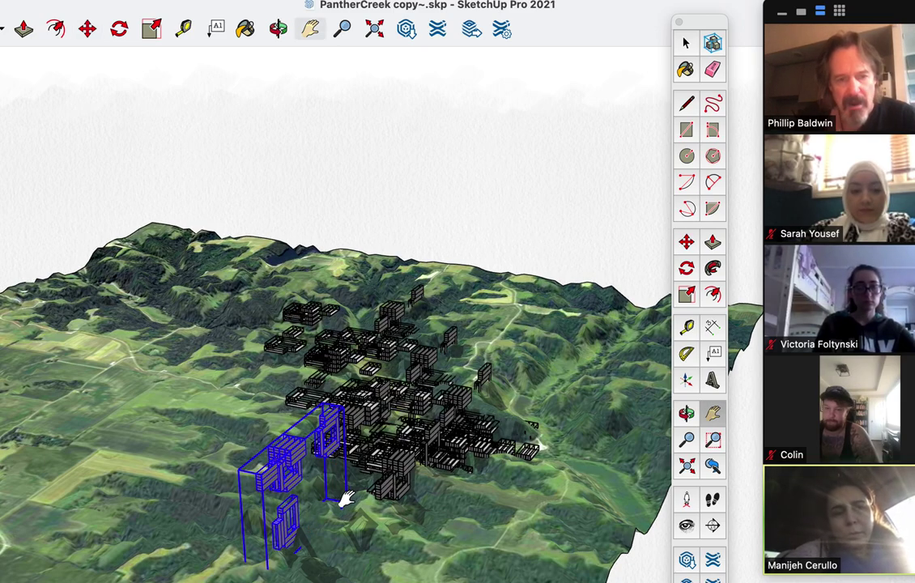
middle_click_drag(347, 494, 349, 374, "shift")
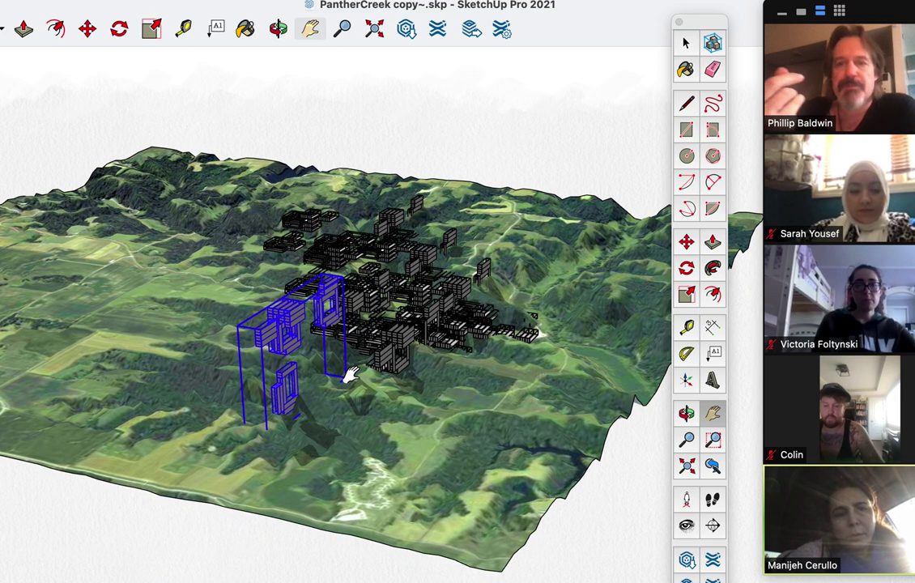
key("Return")
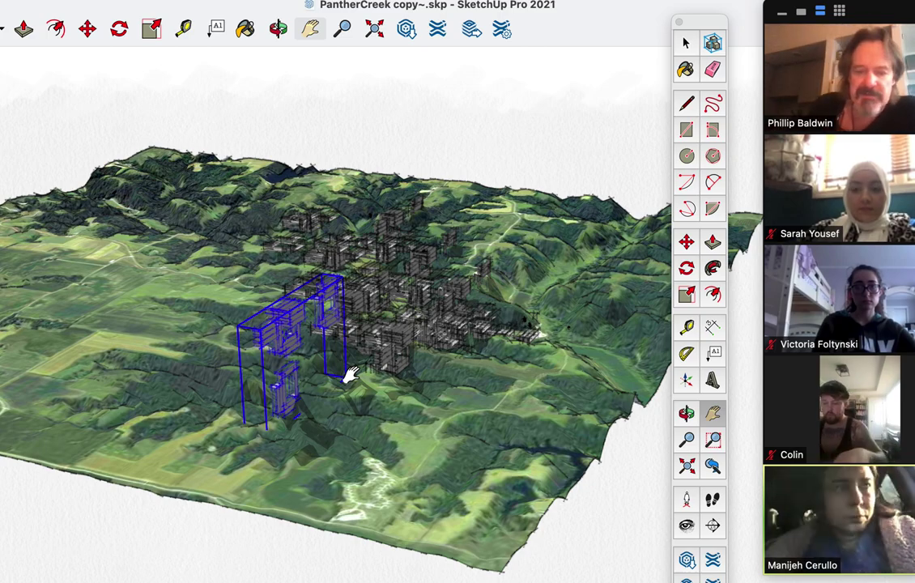
Orbit and zoom around the relocated tall building to inspect it from a low side view.
key("o")
left_click_drag(204, 364, 604, 280)
scroll(604, 279, "up", 10)
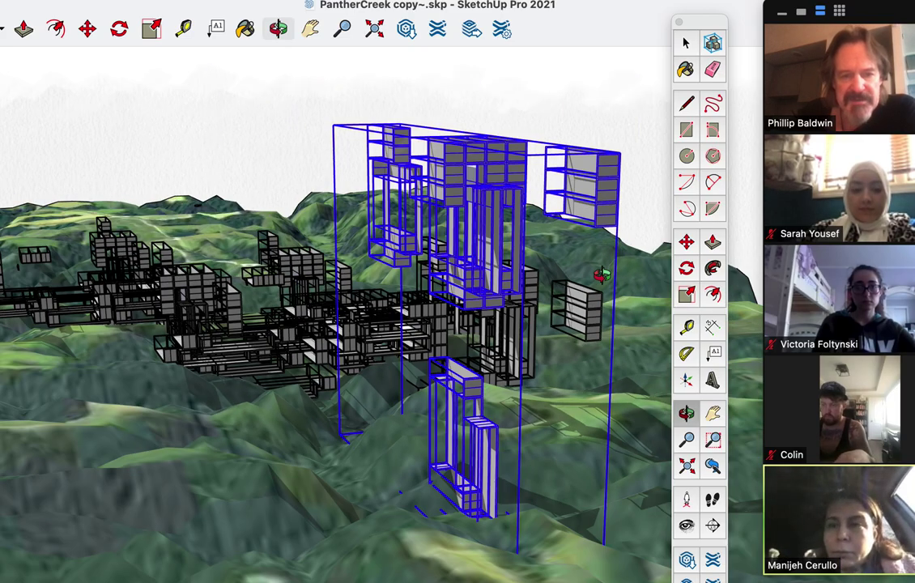
left_click_drag(602, 275, 581, 259)
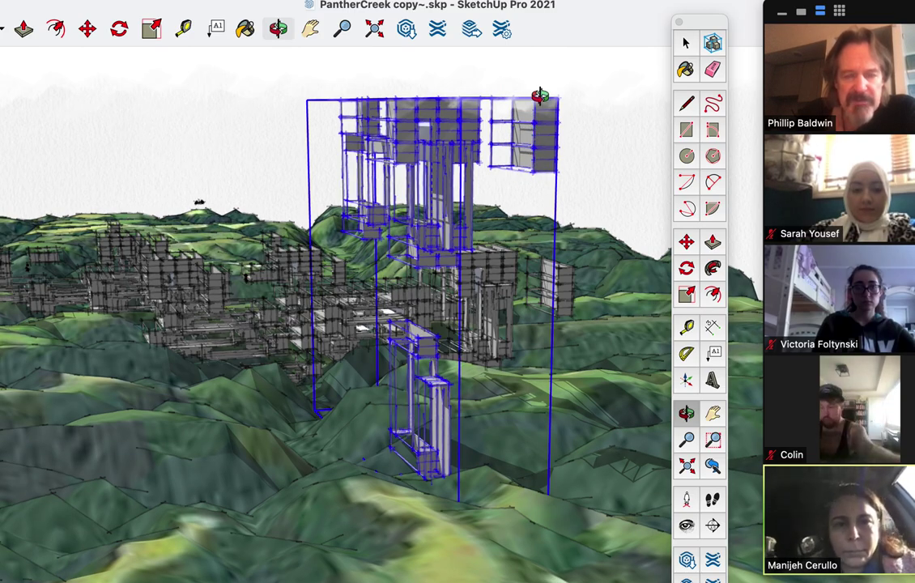
scroll(520, 114, "up", 5)
scroll(521, 114, "up", 10)
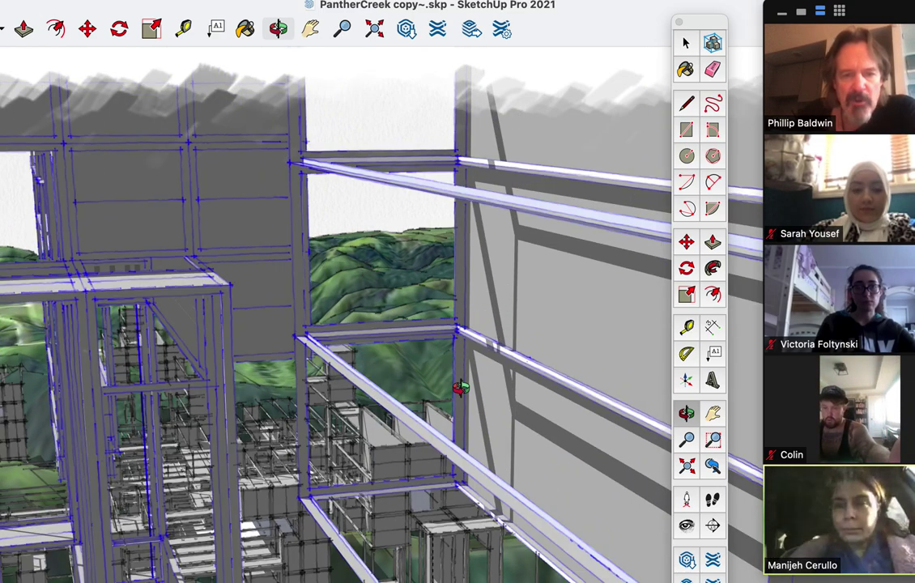
scroll(319, 333, "down", 10)
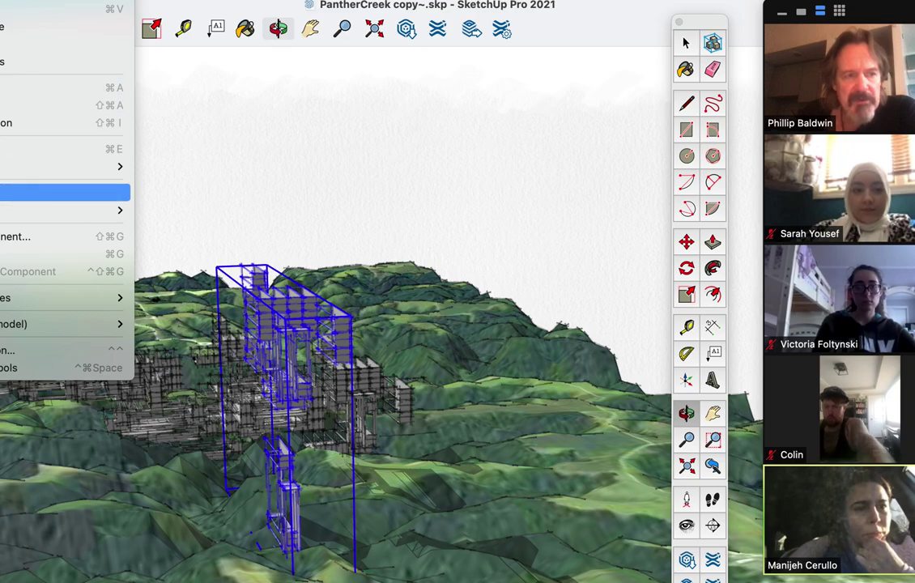
Enter the building group for editing, screenshot the view, and position the Styles panel.
mouse_move(48, 324)
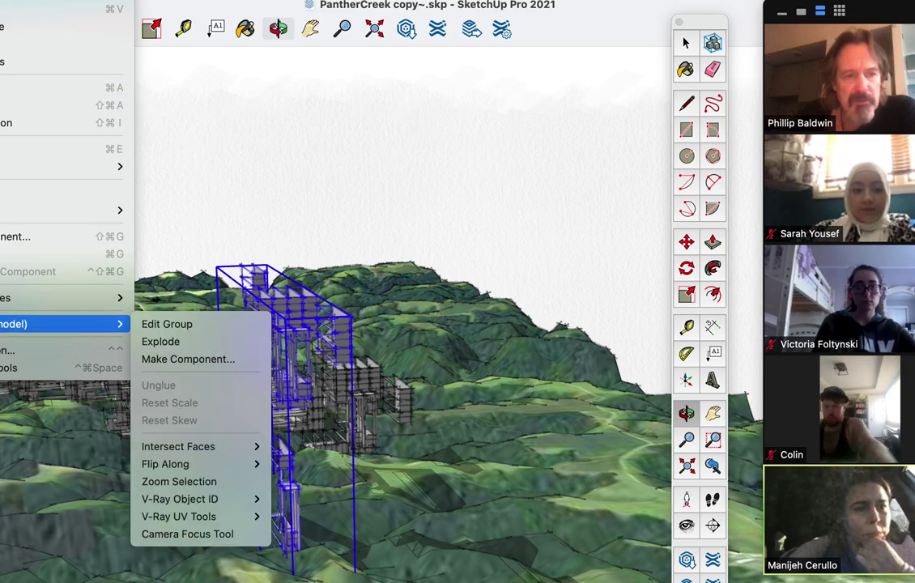
left_click(188, 324)
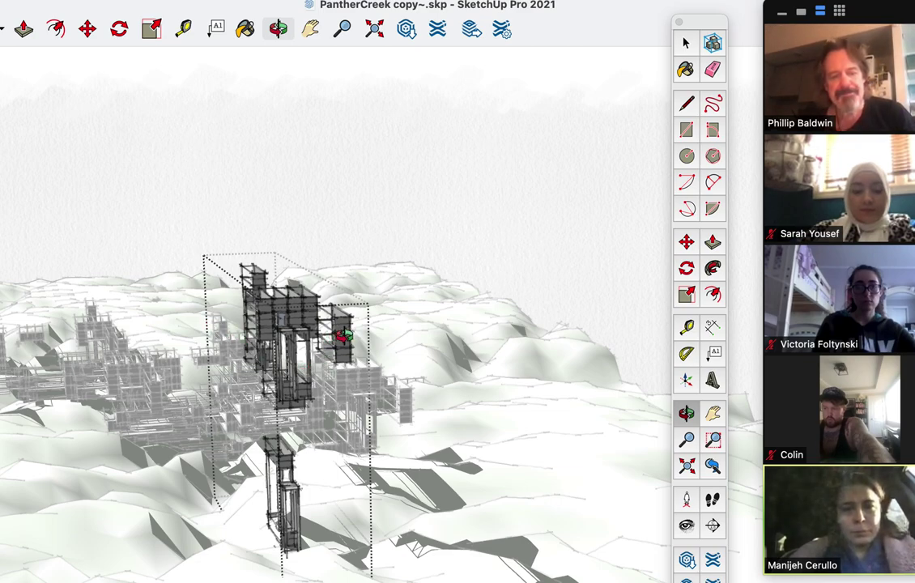
key("super+shift+4")
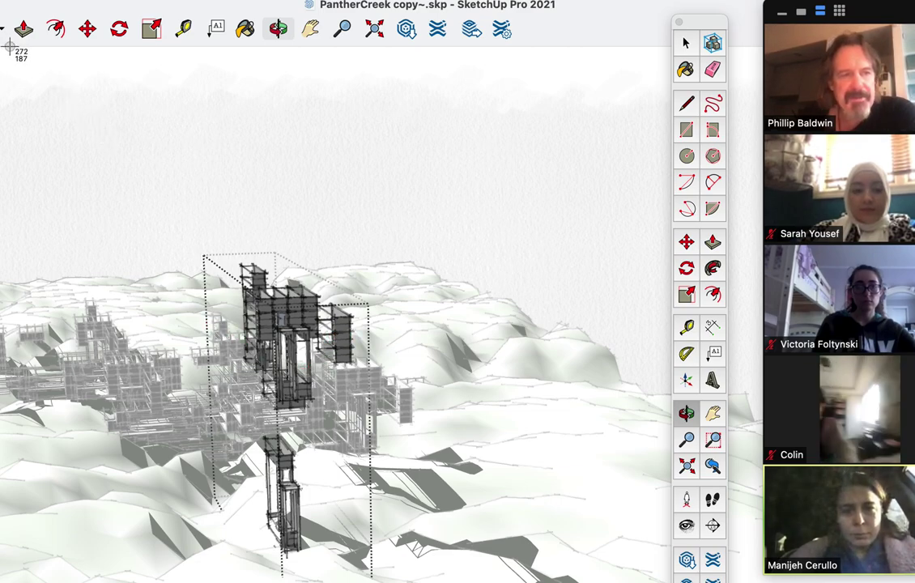
left_click_drag(10, 47, 576, 574)
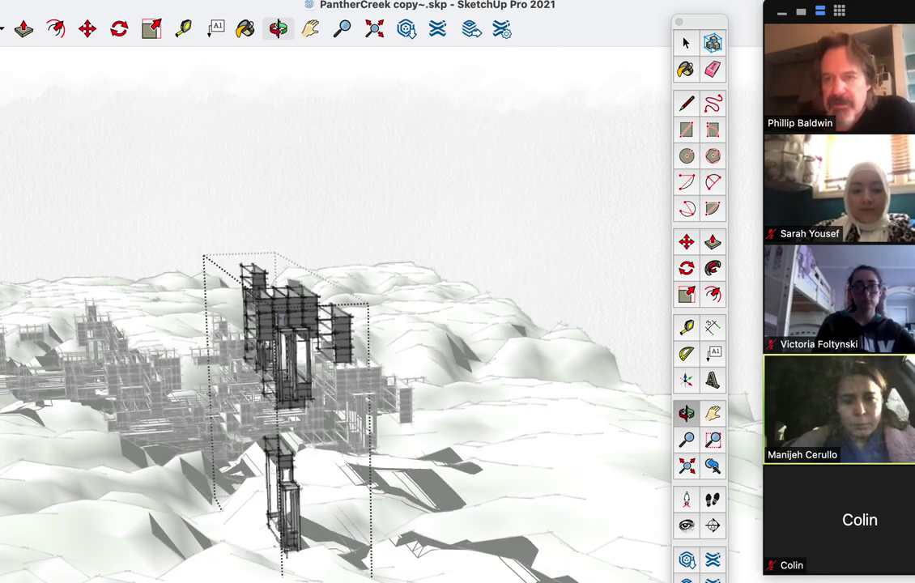
left_click_drag(595, 148, 497, 119)
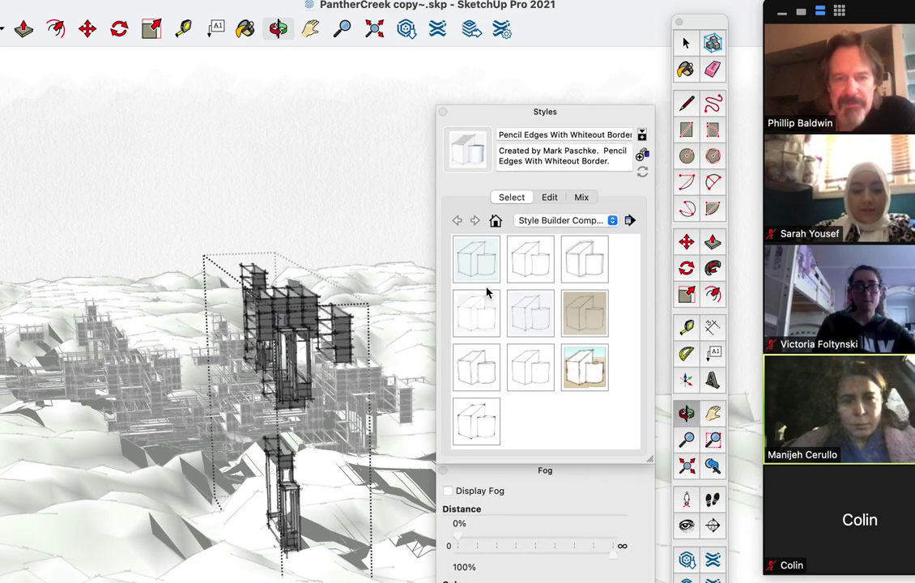
Keep Style Builder Competition Winners, review the pencil style's Edge settings, then close Styles.
left_click(554, 220)
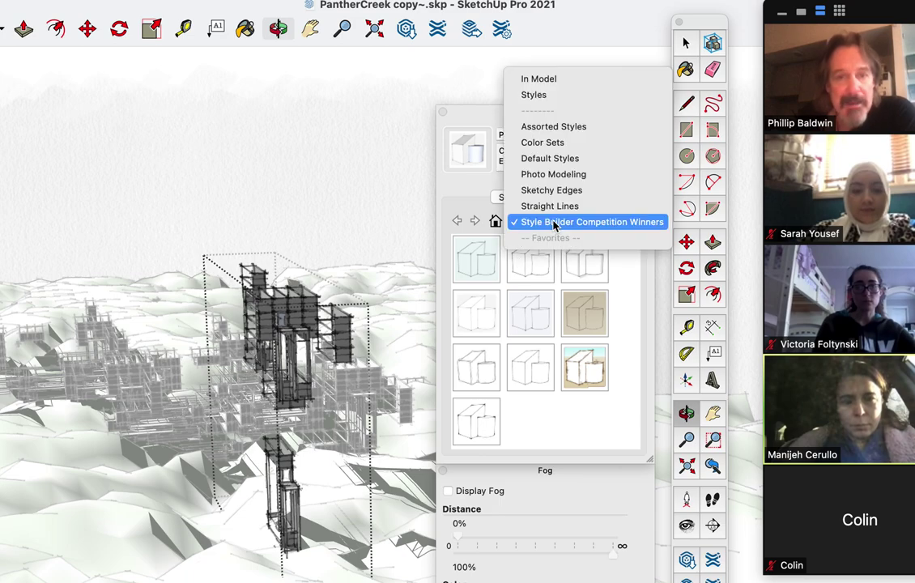
left_click(554, 222)
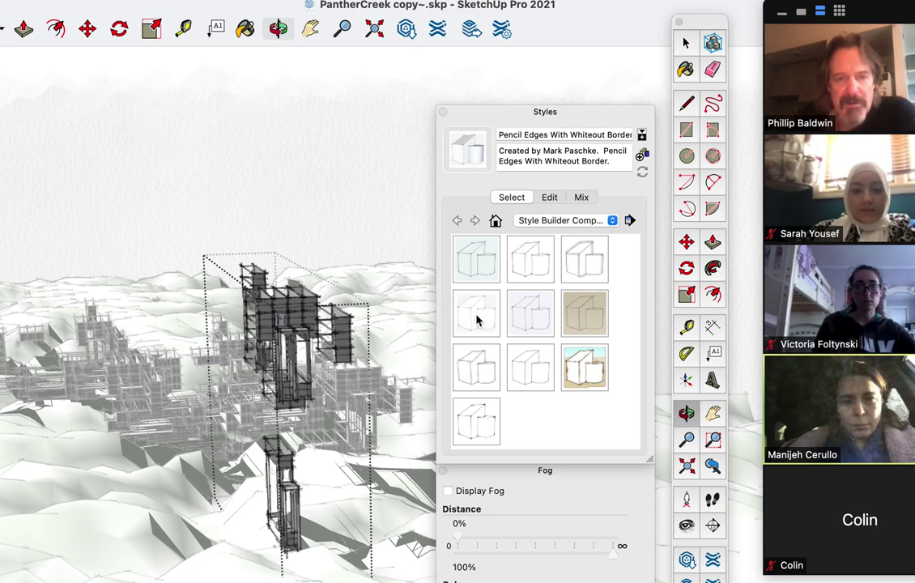
left_click(550, 198)
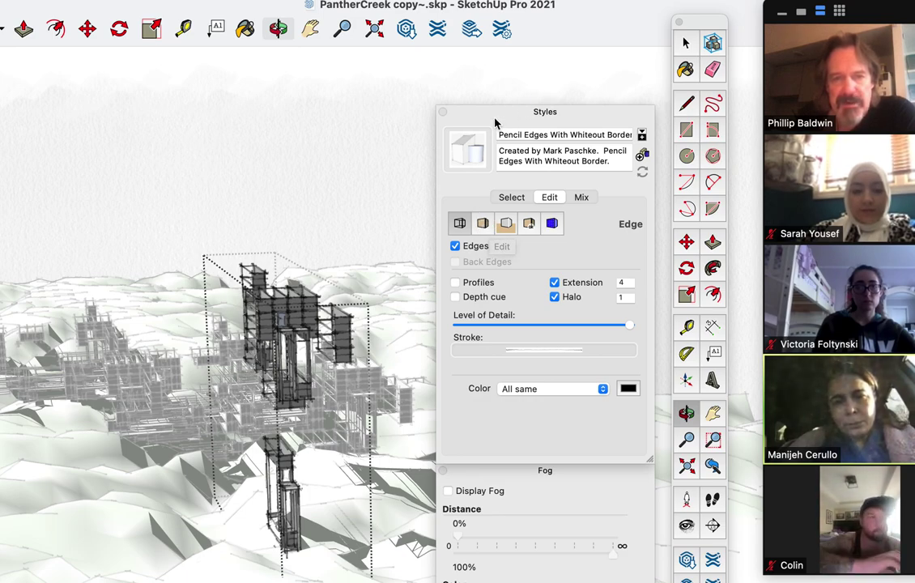
left_click(443, 112)
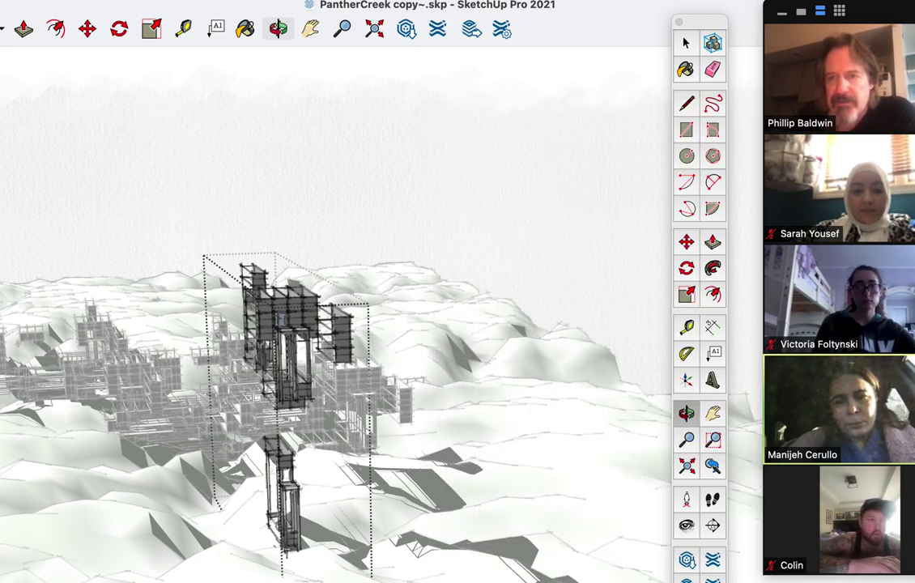
left_click(635, 238)
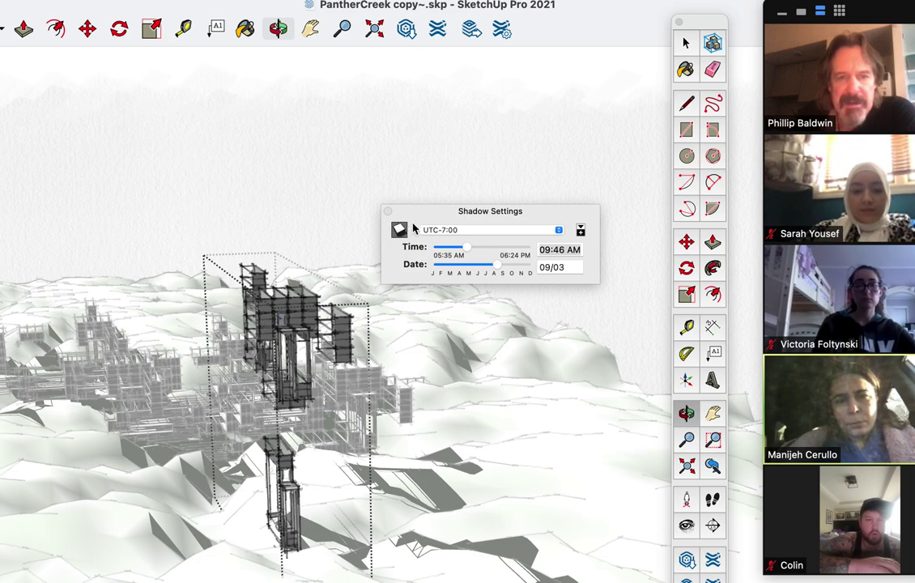
Close Shadow Settings, choose the Select tool, and nudge the tool palette slightly higher.
left_click(387, 211)
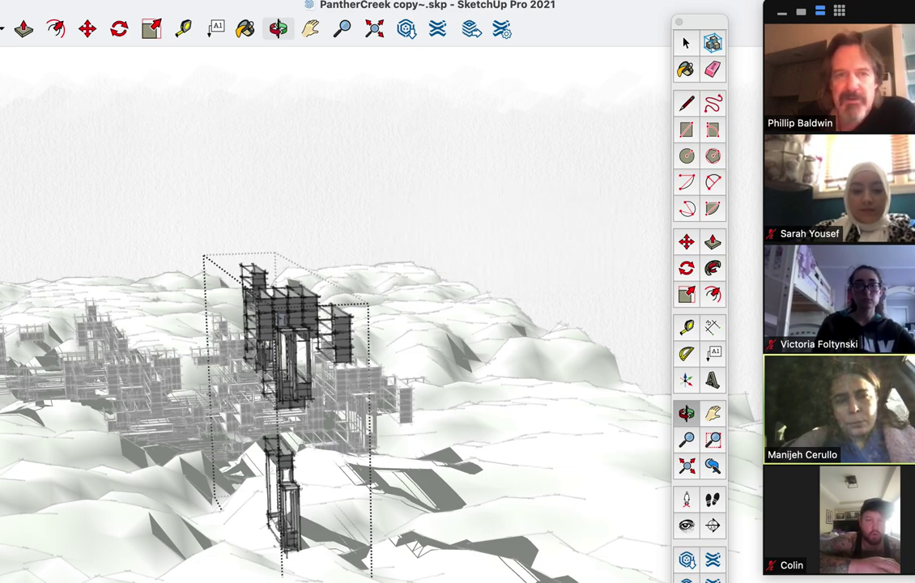
left_click(687, 45)
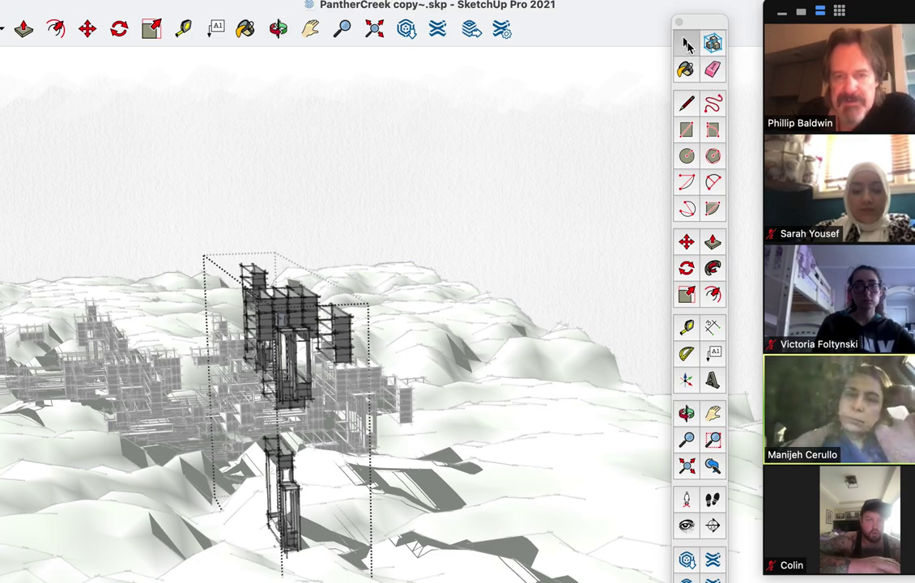
left_click_drag(702, 25, 706, 14)
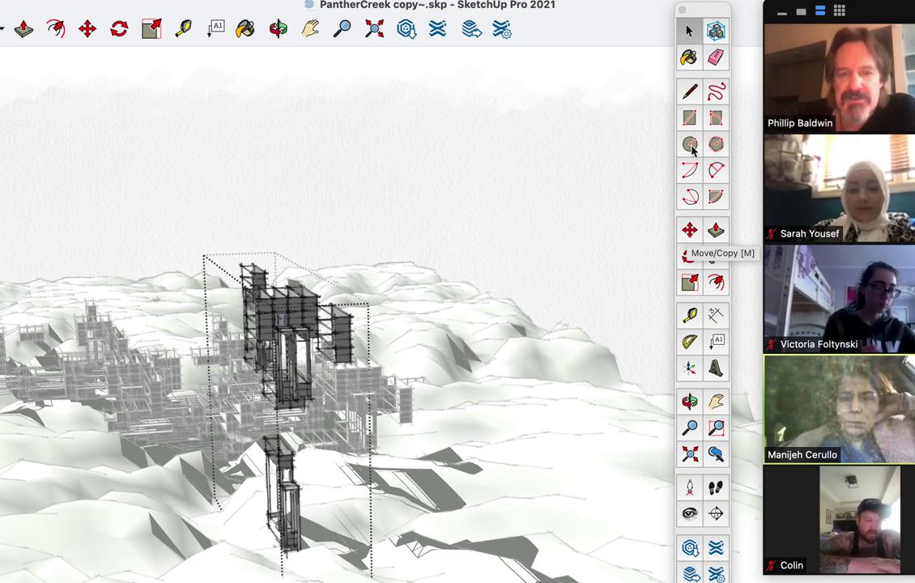
Select the tower's middle scaffold block and move it down to the ground.
left_click(689, 31)
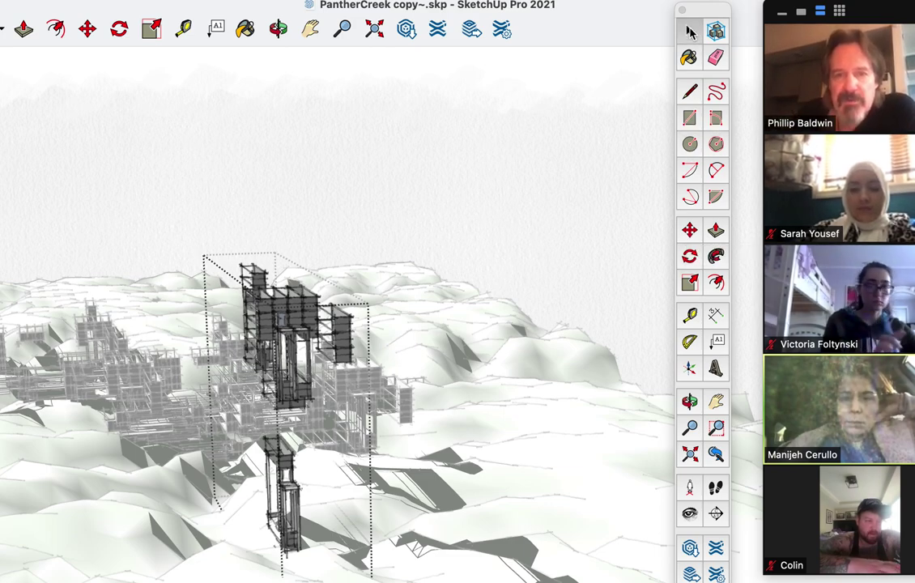
left_click(308, 321)
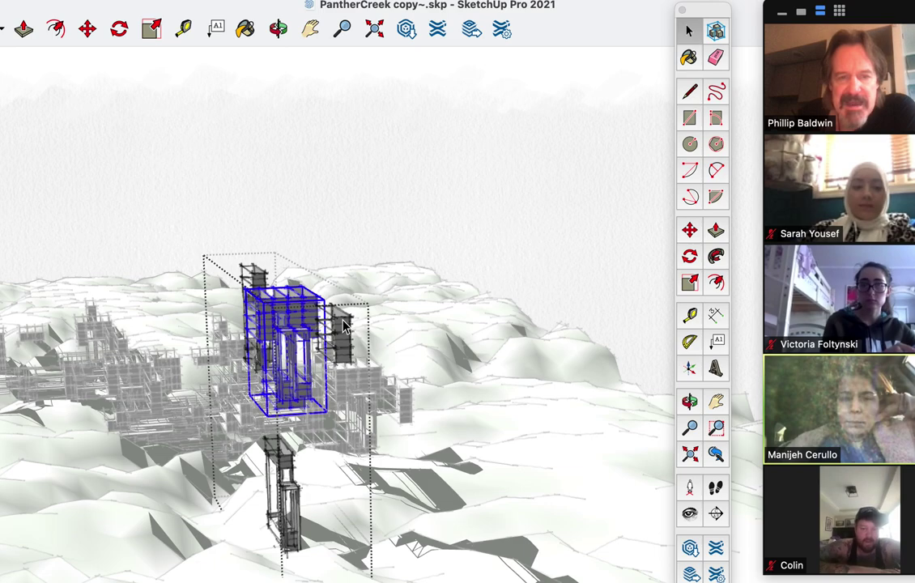
left_click(689, 231)
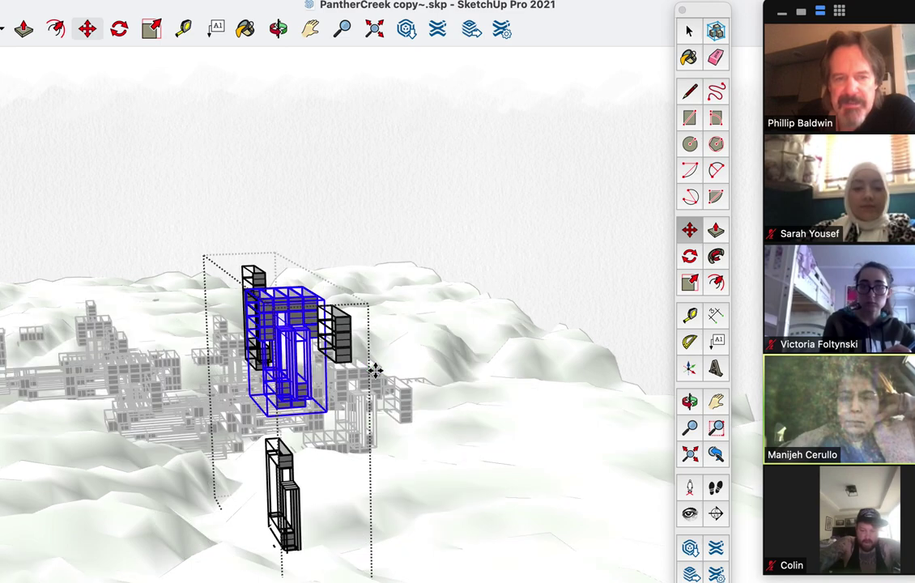
left_click(374, 369)
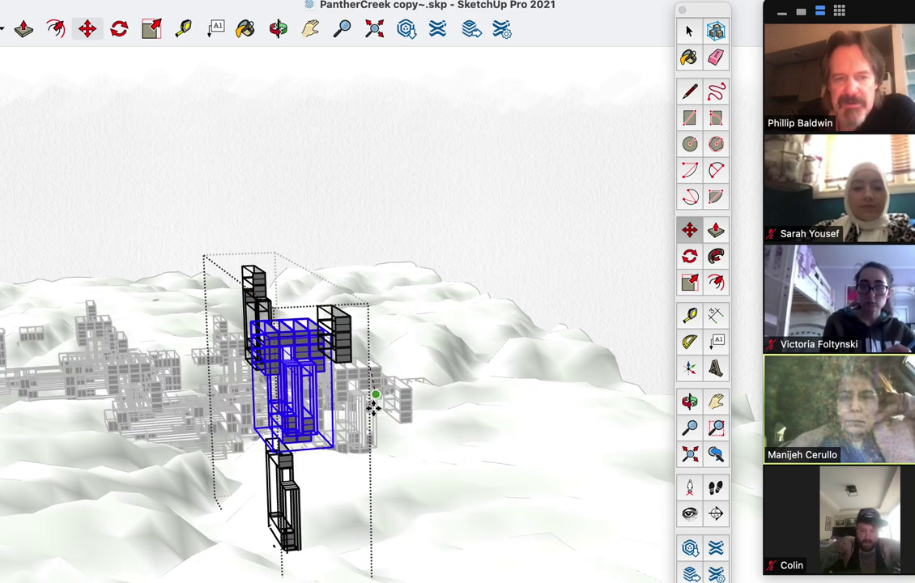
left_click(403, 484)
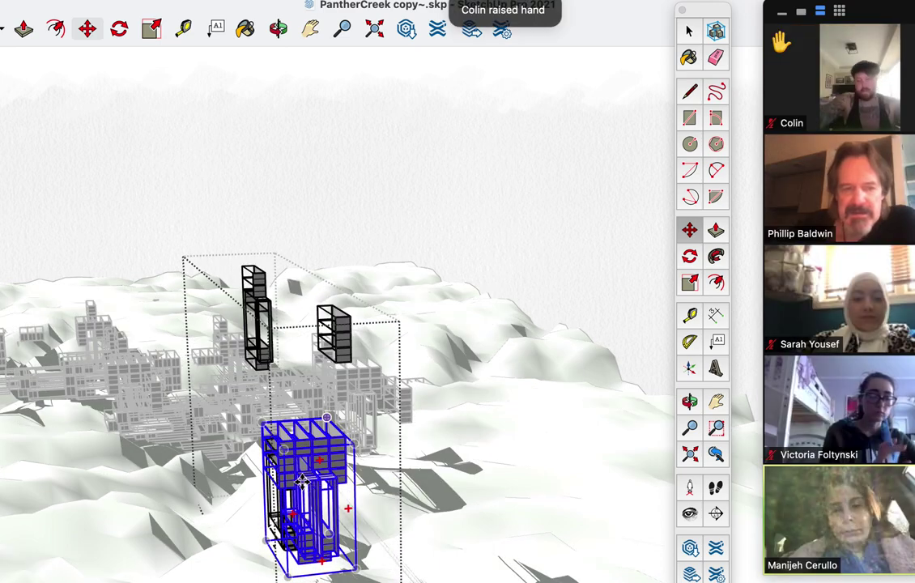
scroll(301, 481, "up", 3)
middle_click_drag(237, 476, 357, 411)
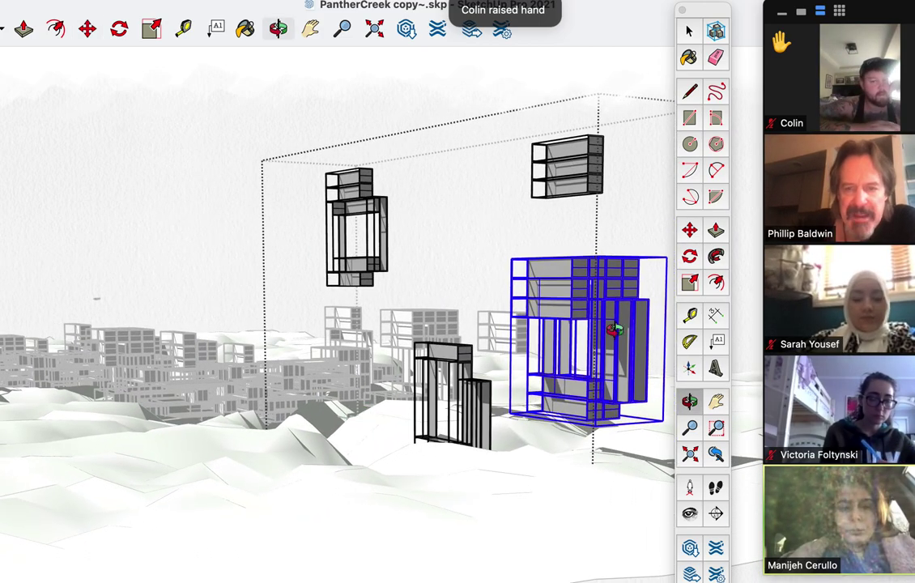
Slide the block left against the lower tower section, then select a group on the floating tower.
left_click(689, 230)
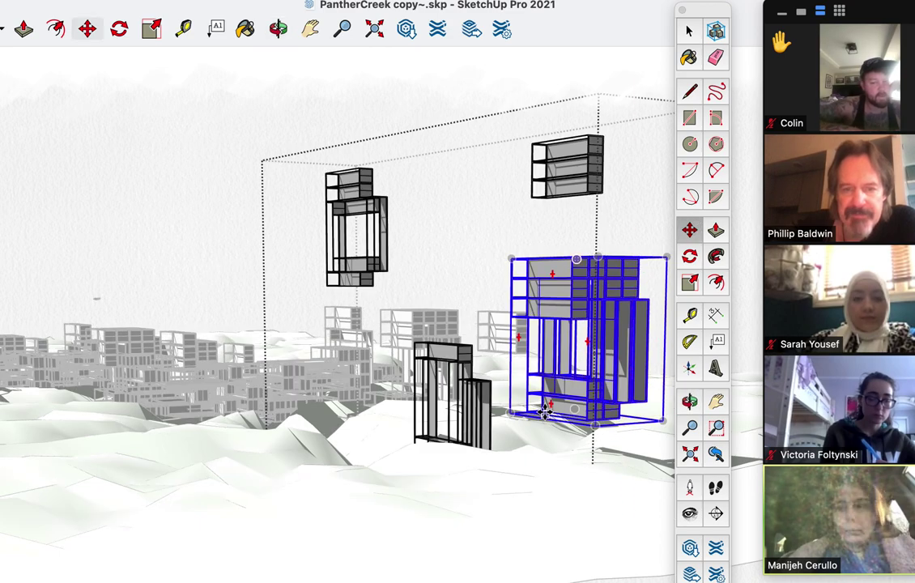
left_click(540, 400)
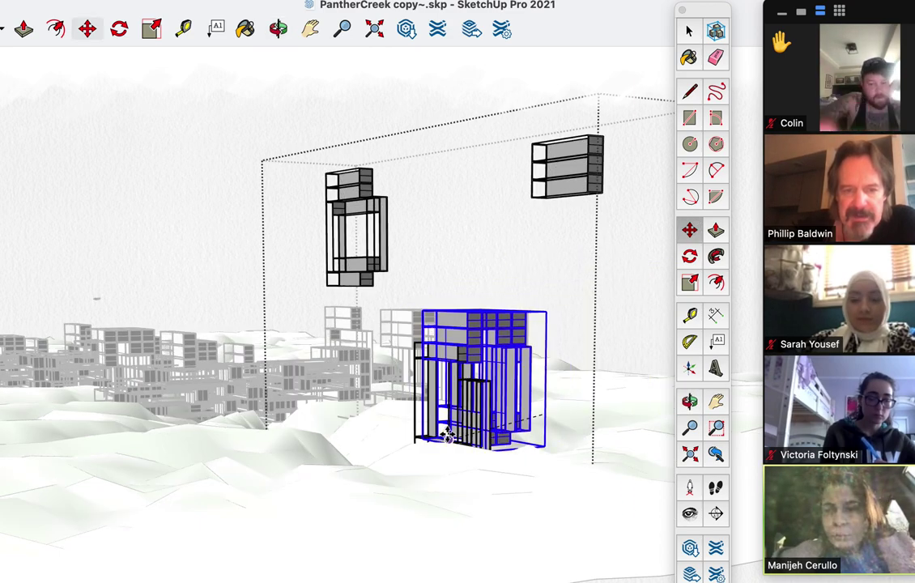
left_click(482, 435)
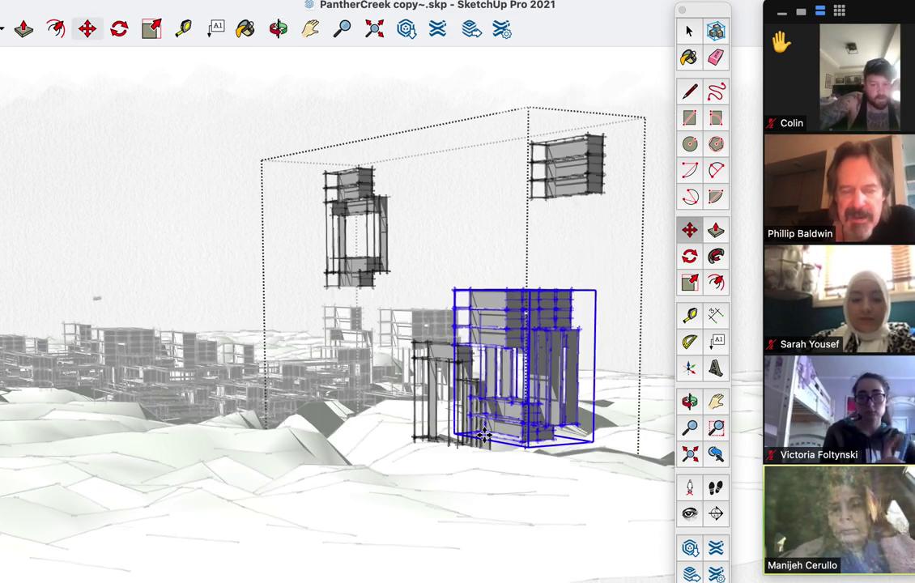
scroll(482, 341, "up", 5)
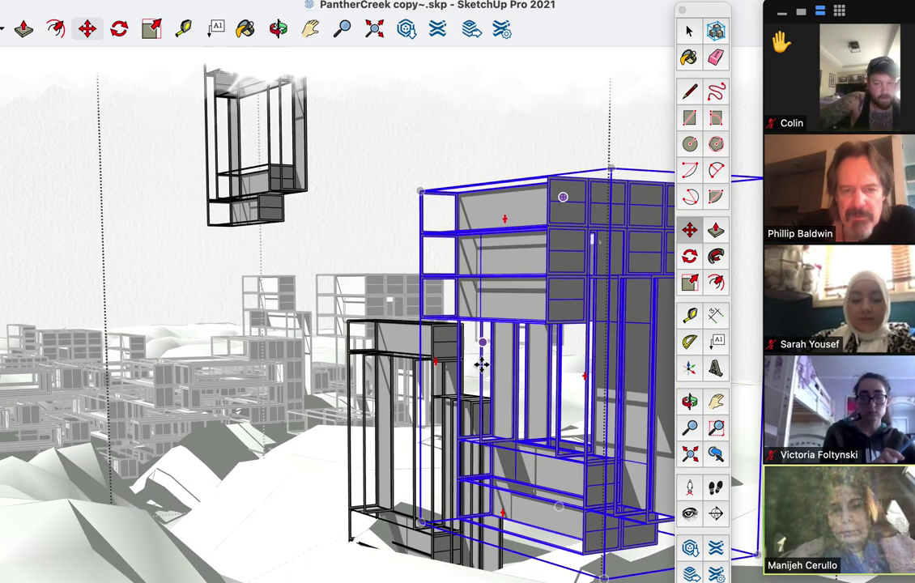
middle_click_drag(535, 353, 552, 287)
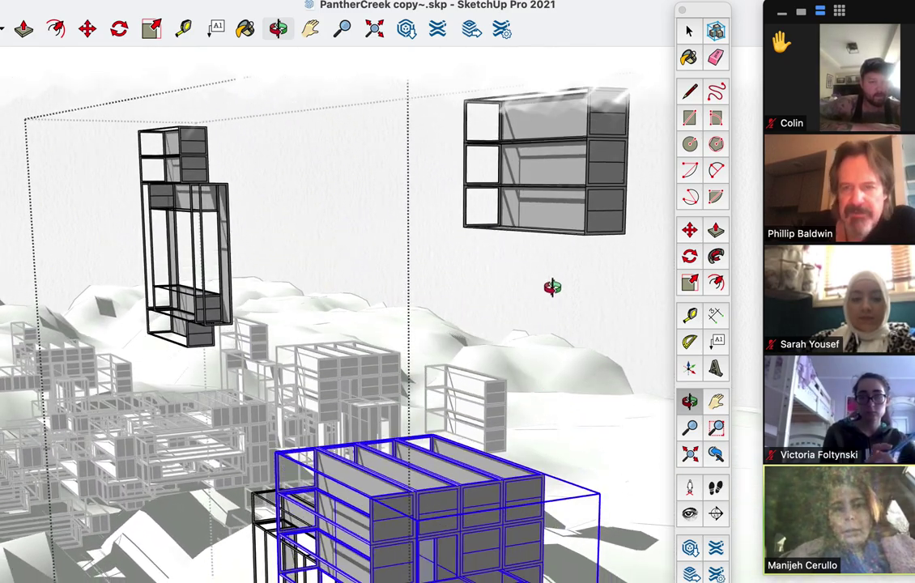
left_click(688, 33)
left_click(185, 170)
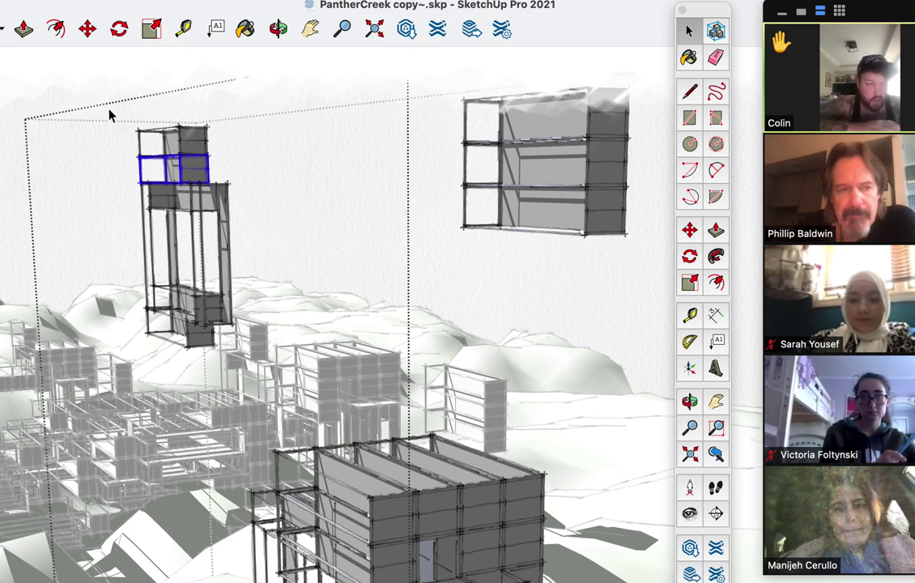
Window-select the floating tall tower and move it down beside the low block.
left_click_drag(106, 115, 249, 386)
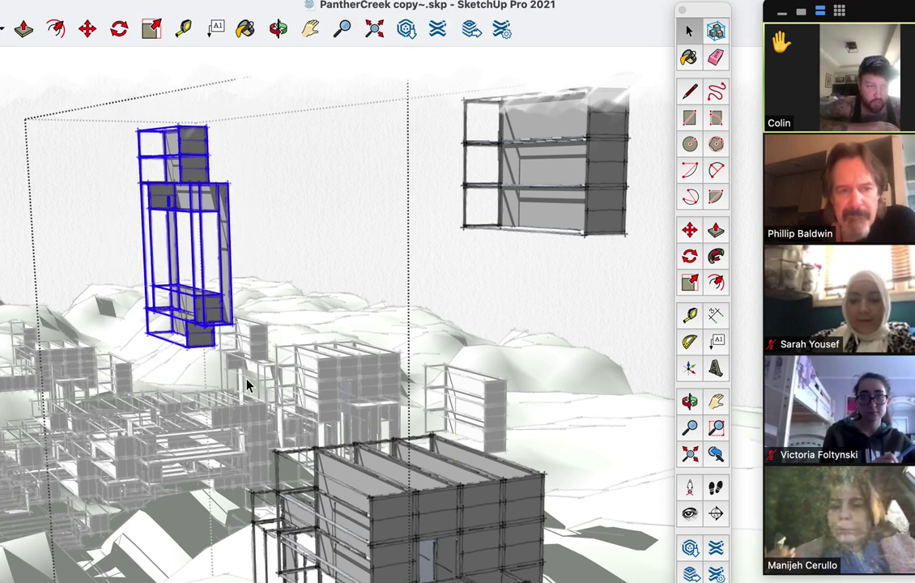
left_click(693, 232)
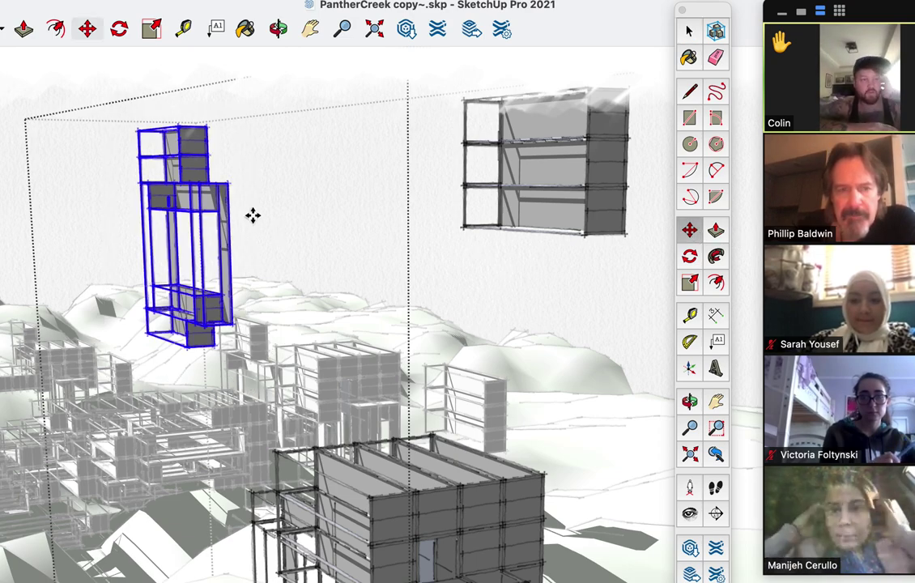
left_click_drag(191, 347, 268, 576)
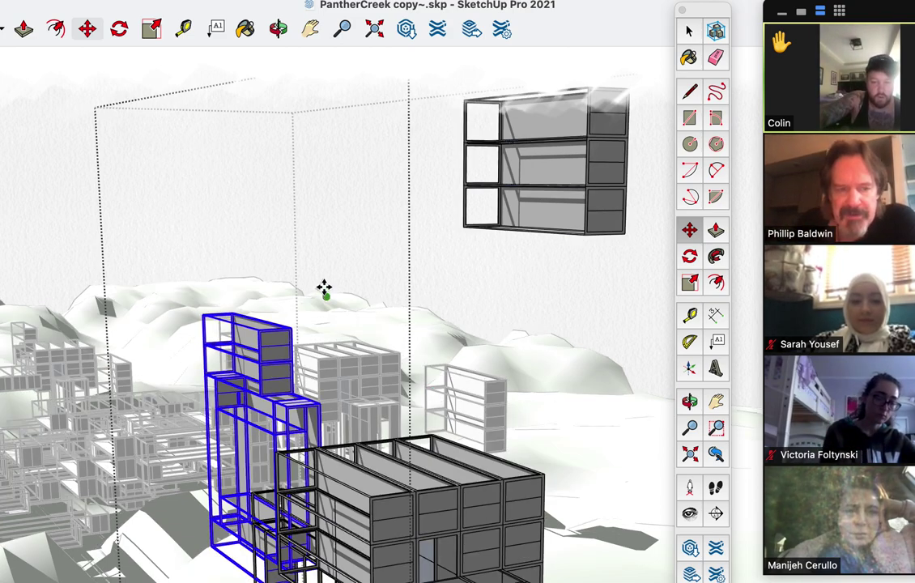
Select all three rows of the floating box and move it into the tall column.
left_click(689, 31)
left_click(602, 110)
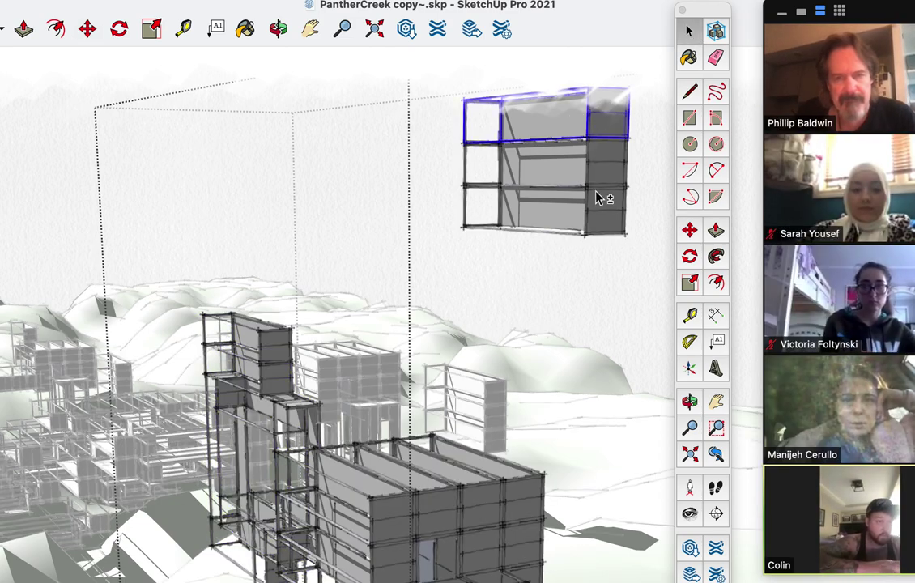
left_click(597, 178, "shift")
left_click(597, 217, "shift")
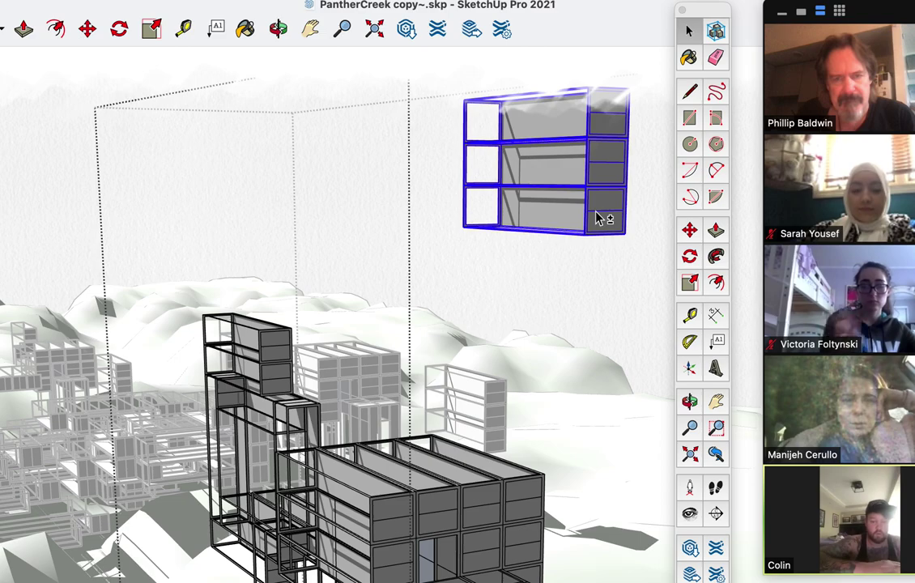
left_click(690, 231)
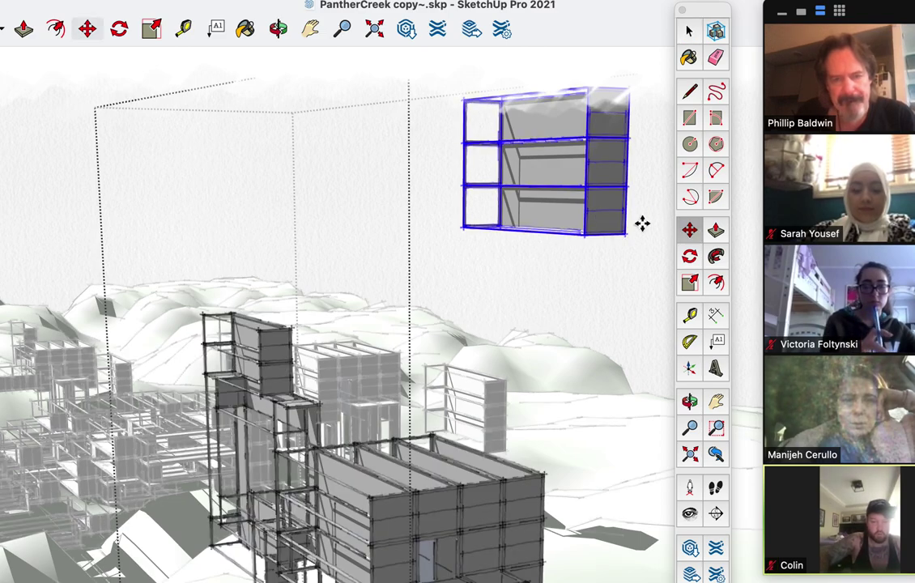
left_click(584, 235)
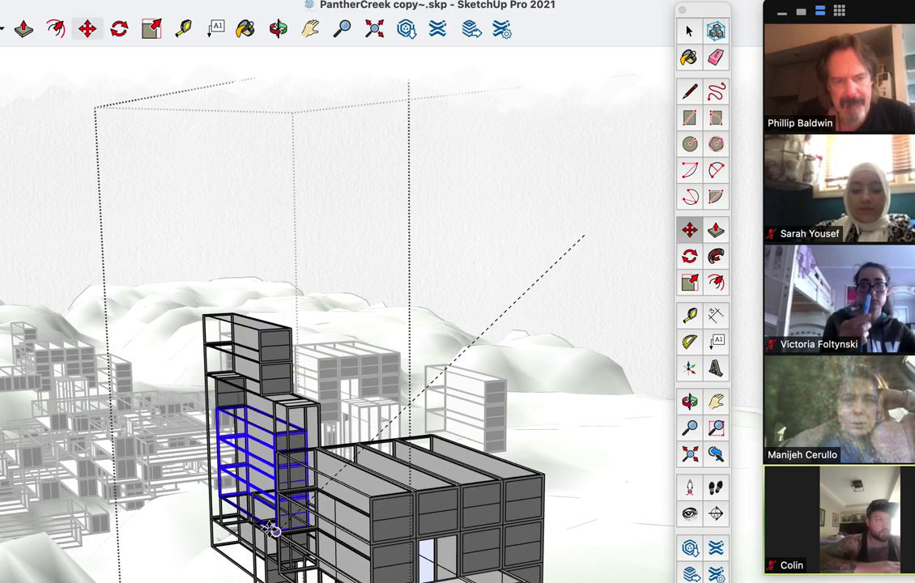
left_click(270, 527)
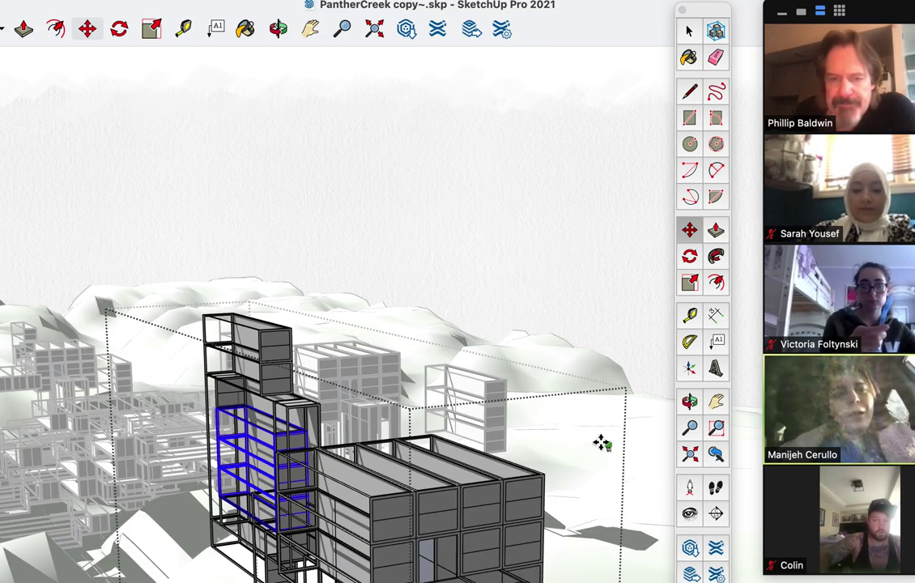
scroll(593, 448, "up", 3)
Orbit to a level view of the assembled building, then switch to Google Drive.
scroll(593, 447, "down", 6)
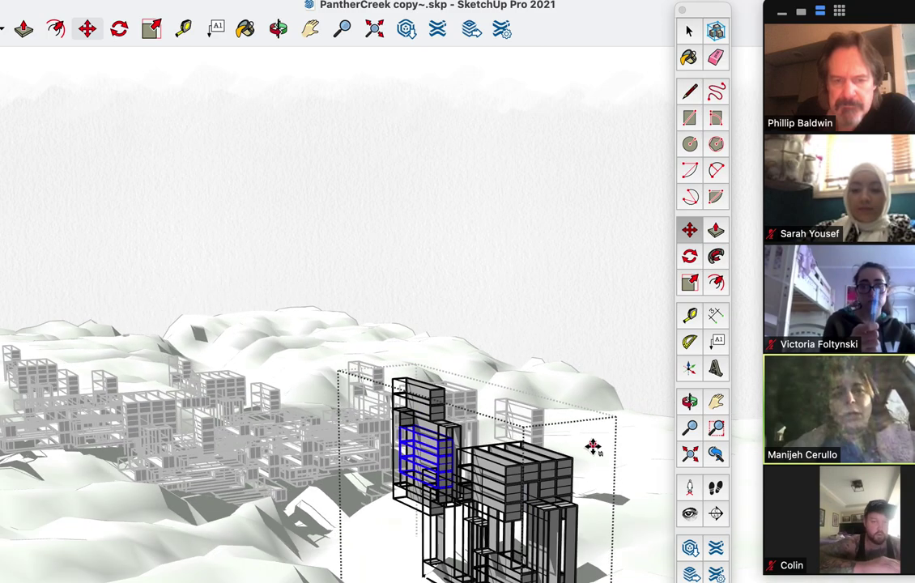
scroll(593, 448, "up", 2)
key("o")
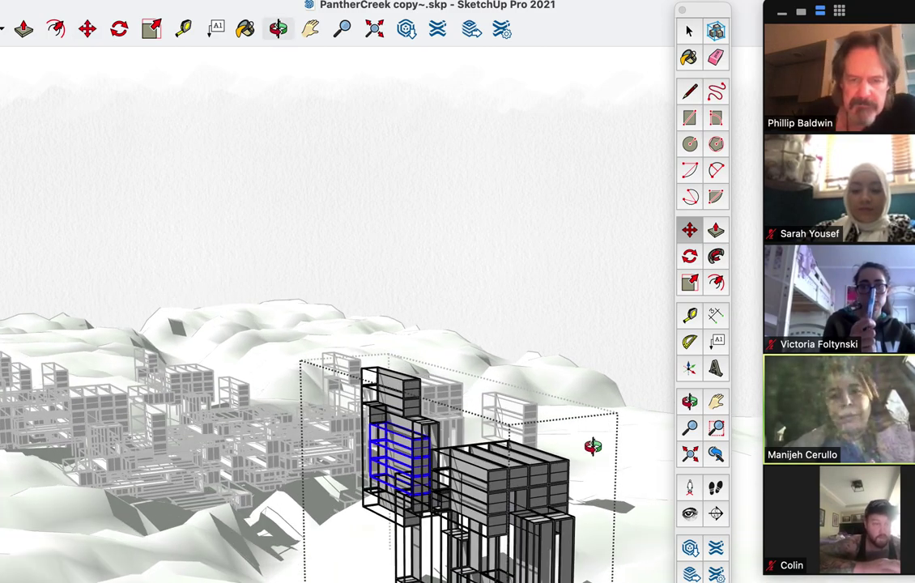
left_click_drag(593, 446, 571, 378)
scroll(572, 378, "down", 2)
scroll(571, 378, "up", 2)
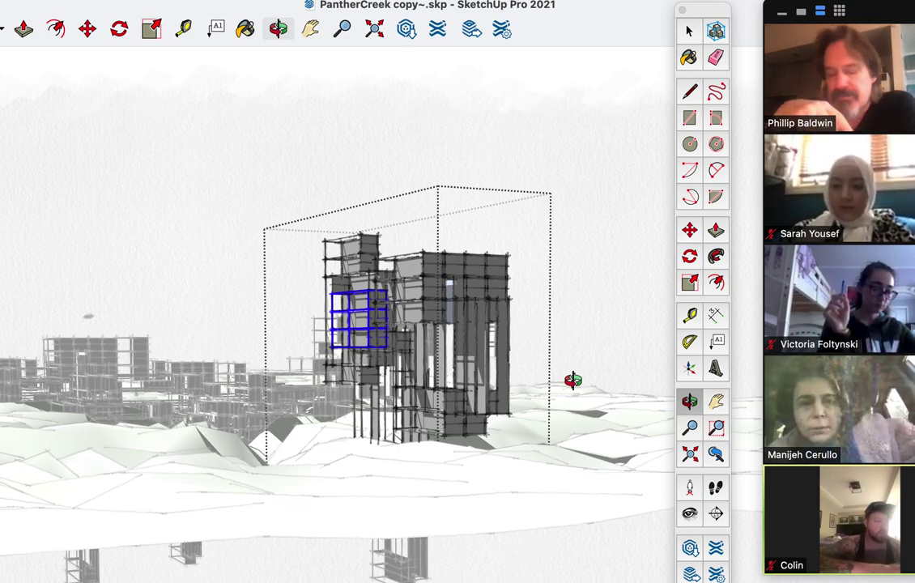
left_click_drag(603, 369, 412, 410)
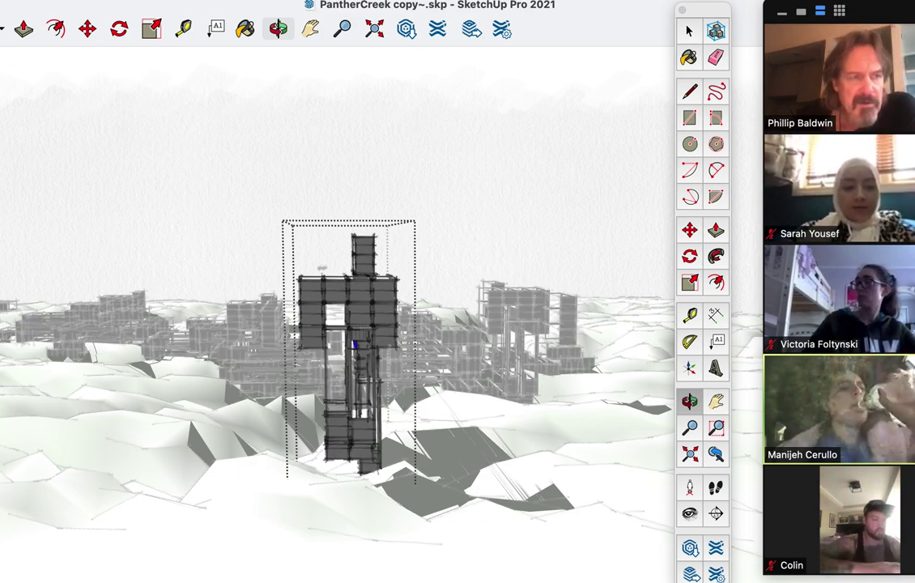
key("super+Tab")
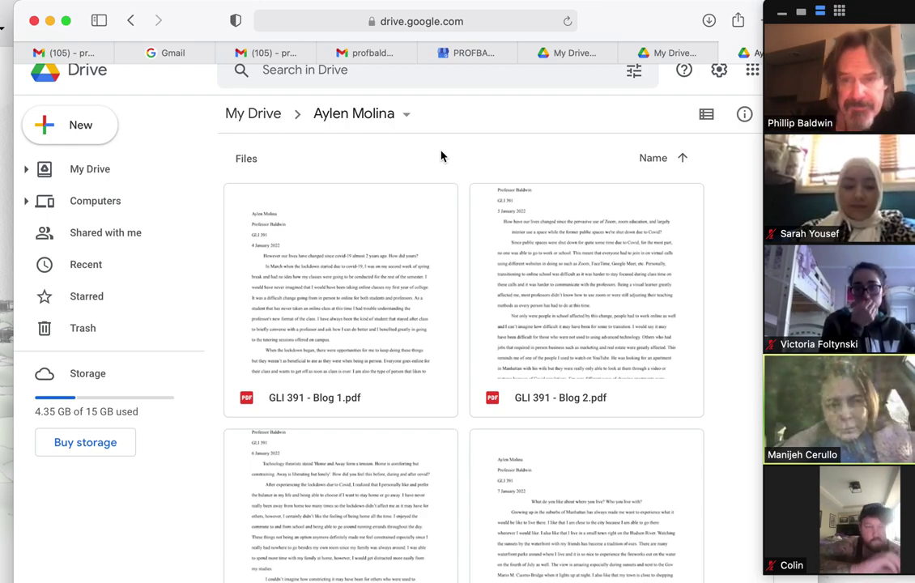
Navigate from My Drive through SKETCHUP MODELS FOR EXERCISE. into CONTAINER HOUSE.SKP.URBAN PRINCIPLES.
left_click(244, 118)
scroll(419, 399, "down", 5)
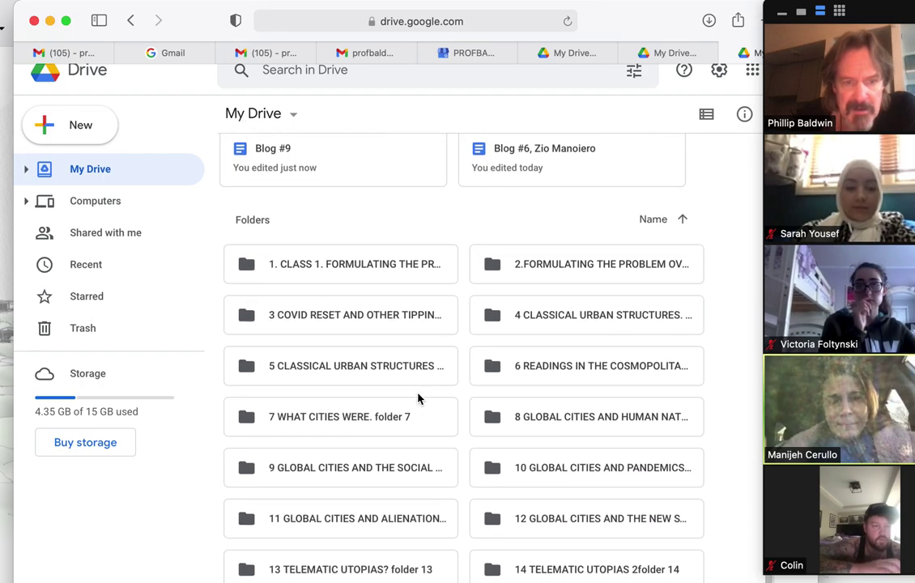
scroll(418, 396, "down", 5)
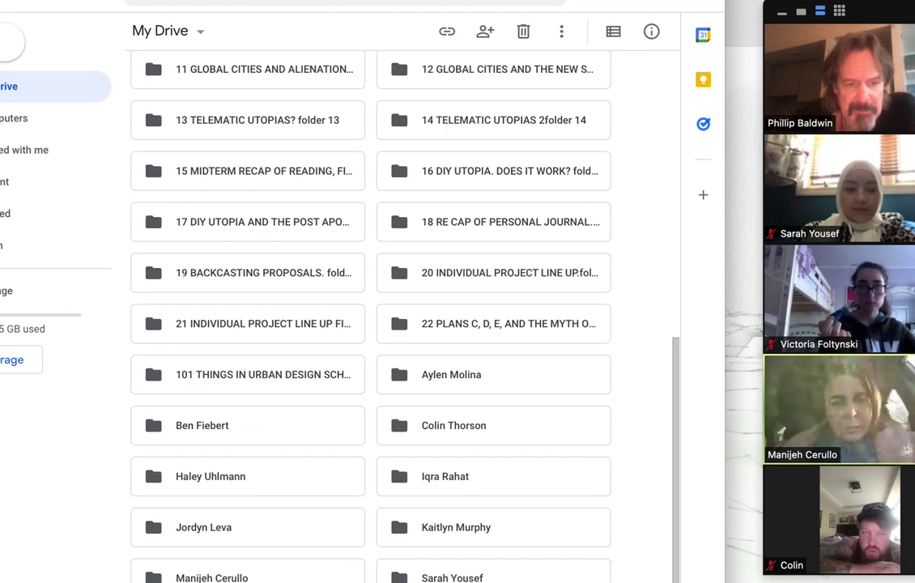
key("Return")
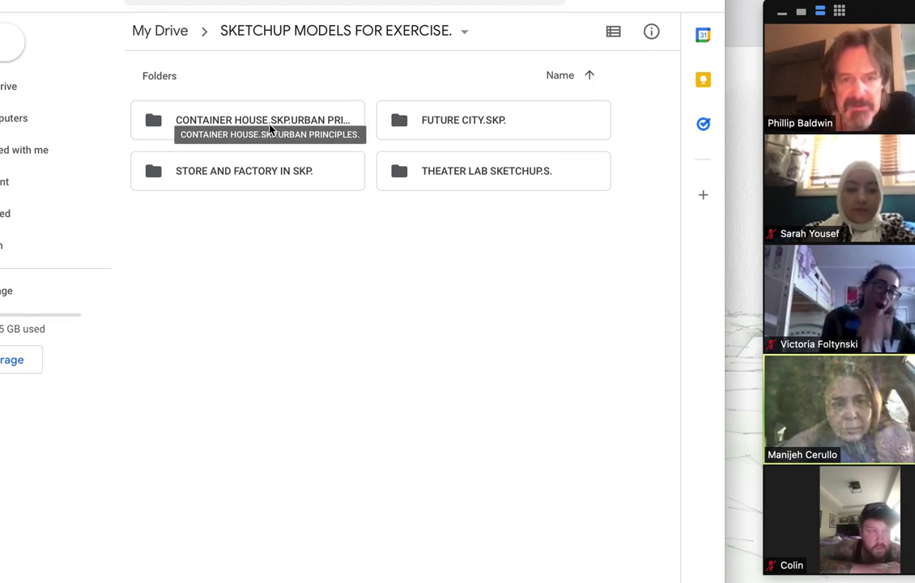
double_click(278, 129)
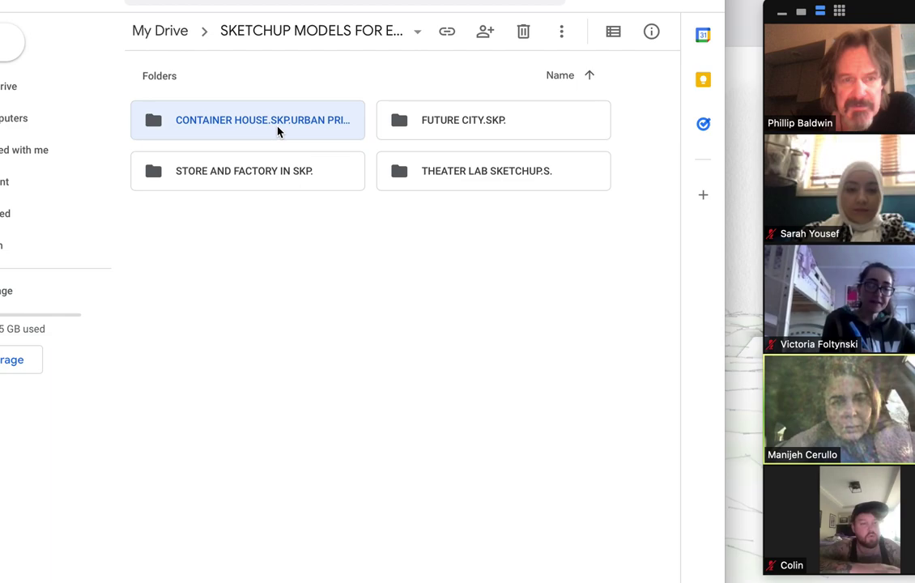
Scroll through the container-house .skp files, then drag the browser away to reveal SketchUp.
scroll(325, 276, "down", 7)
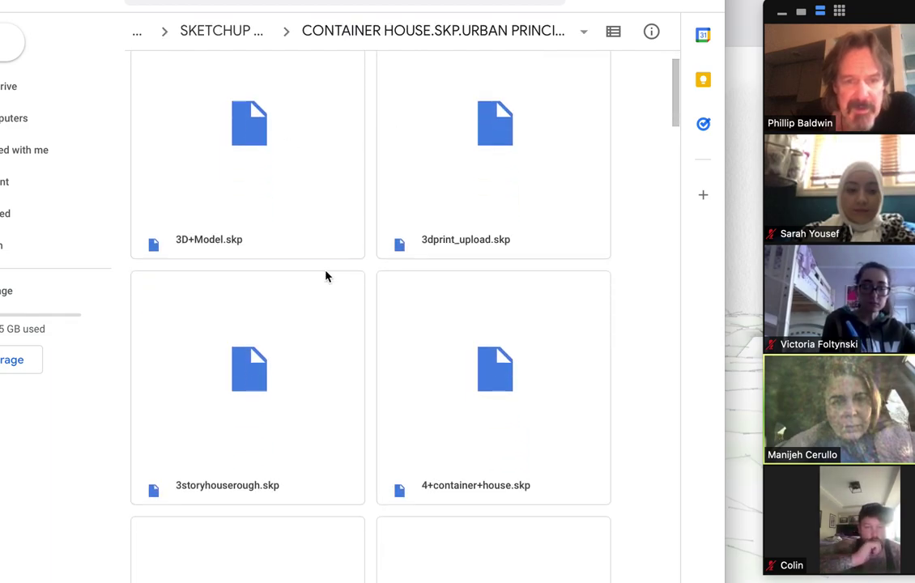
scroll(326, 276, "down", 20)
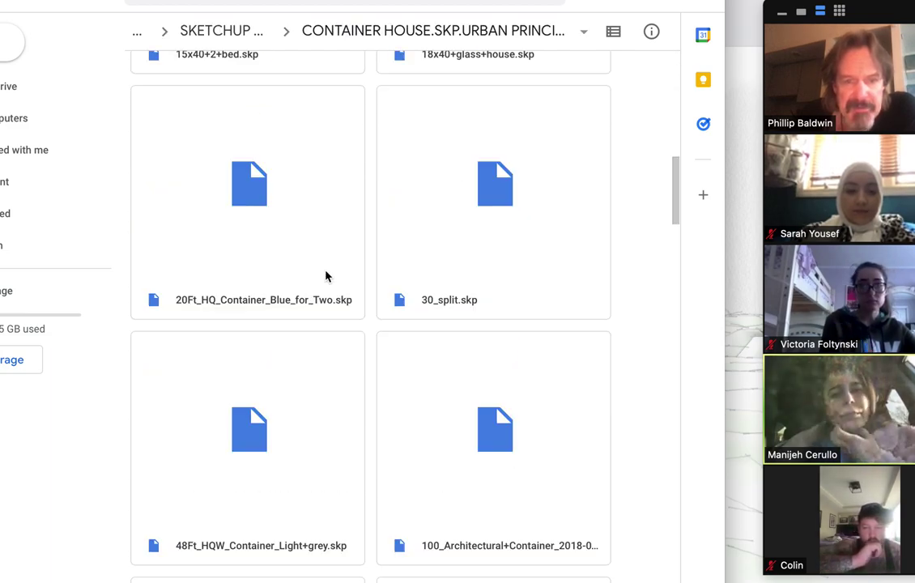
scroll(326, 276, "down", 15)
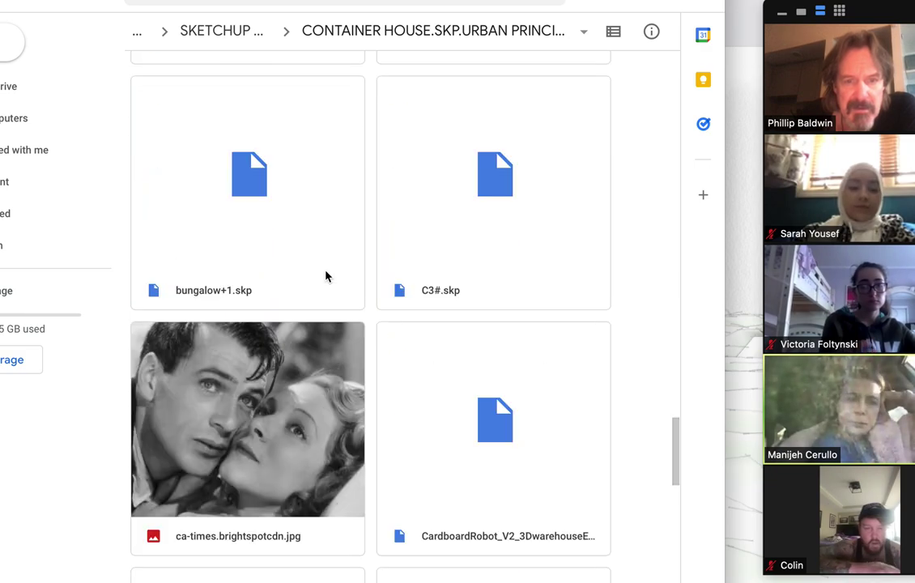
scroll(325, 276, "up", 20)
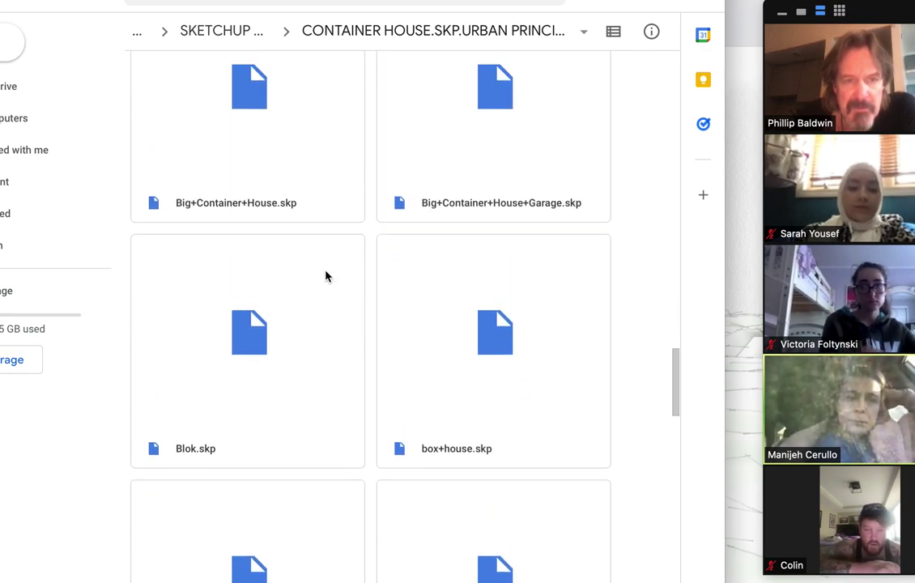
scroll(325, 276, "up", 10)
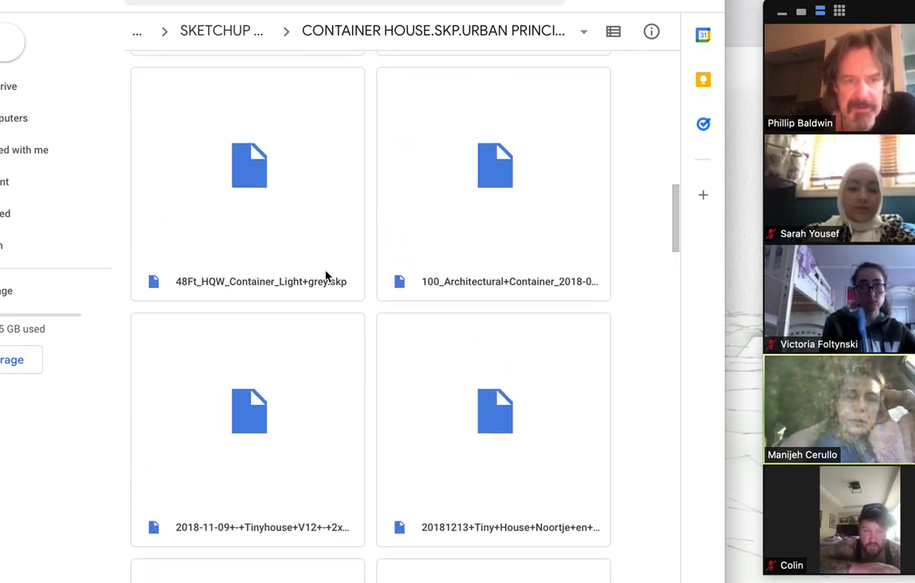
scroll(325, 276, "down", 15)
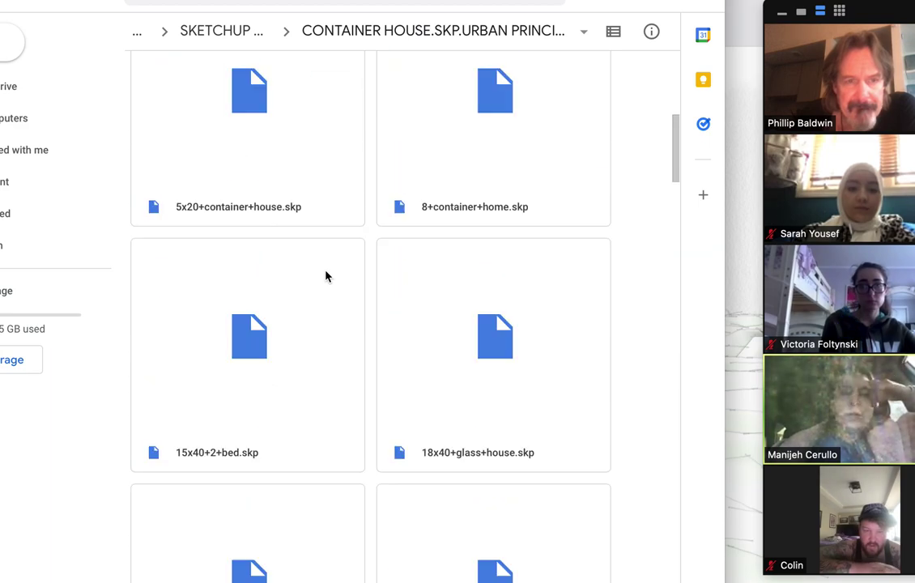
scroll(325, 276, "up", 3)
scroll(326, 276, "down", 8)
scroll(325, 277, "down", 15)
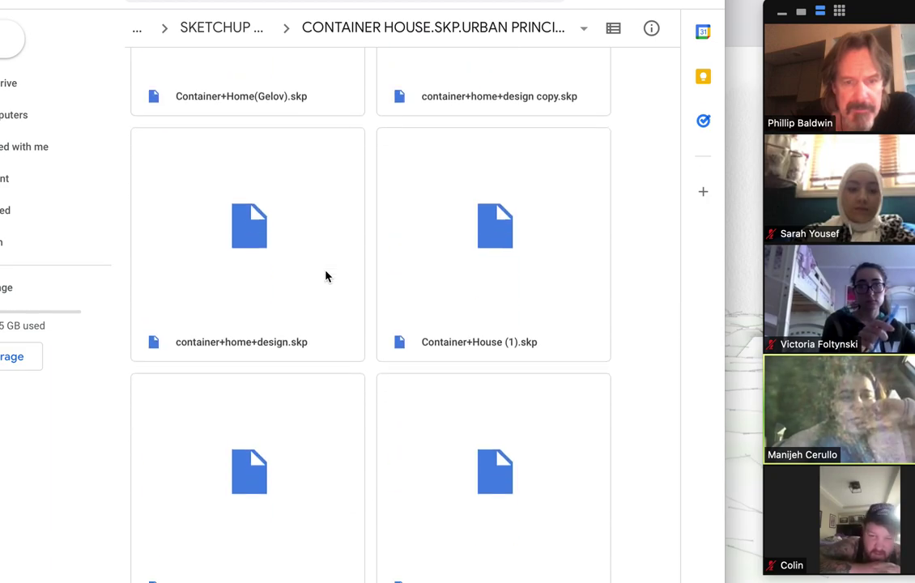
scroll(325, 276, "down", 10)
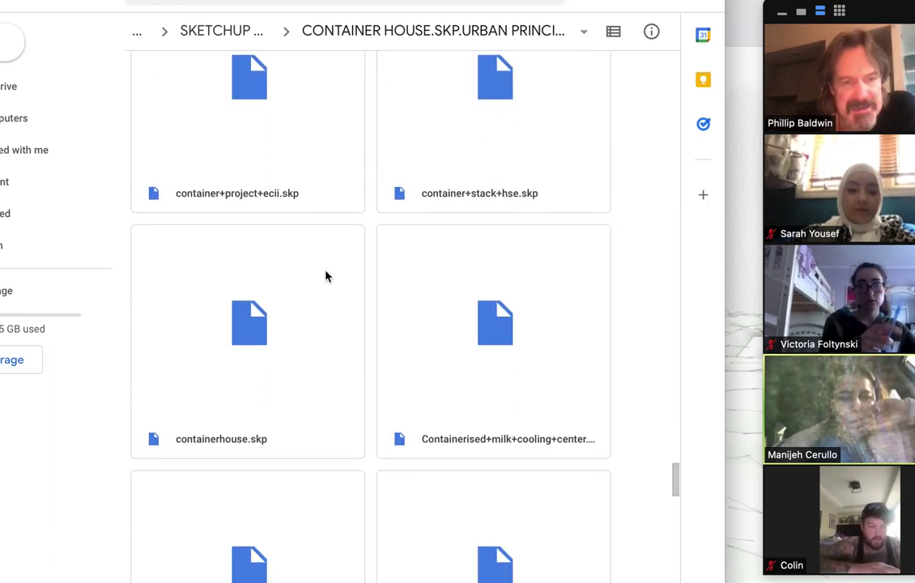
scroll(325, 276, "down", 8)
scroll(325, 276, "down", 15)
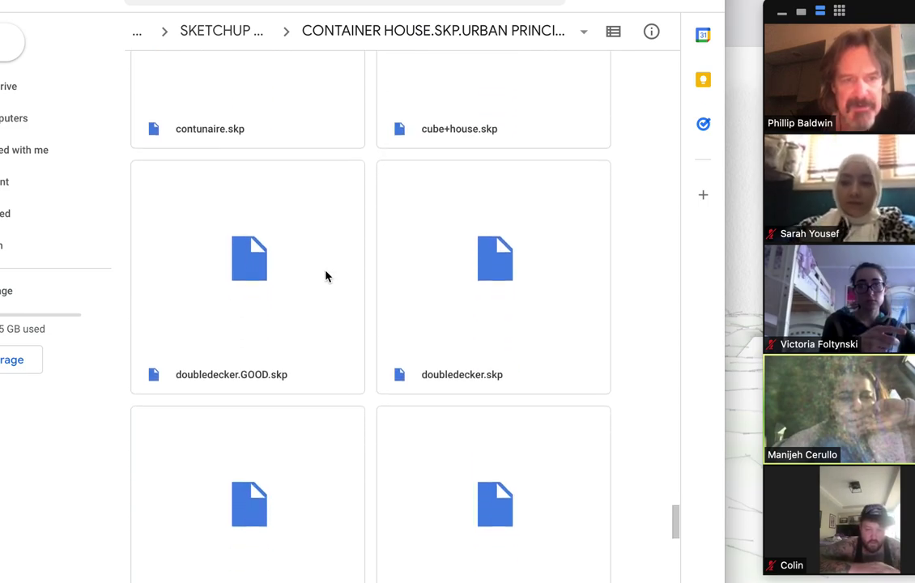
scroll(326, 276, "down", 20)
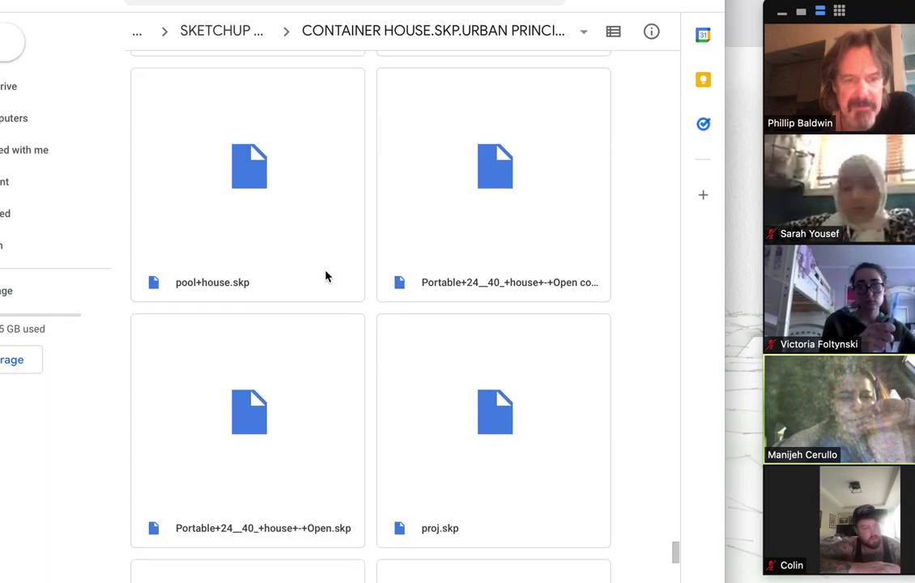
scroll(325, 276, "up", 5)
scroll(325, 276, "up", 4)
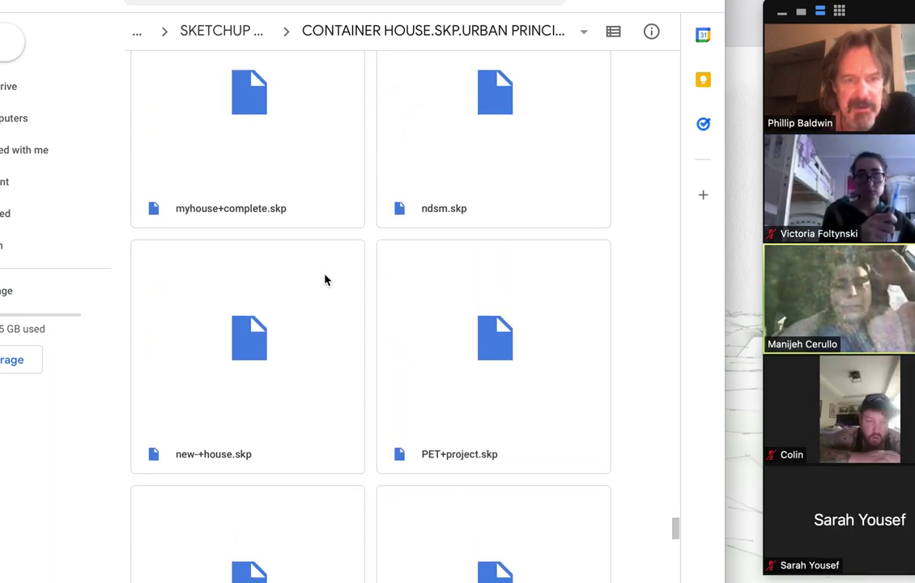
scroll(325, 280, "down", 10)
scroll(325, 280, "down", 3)
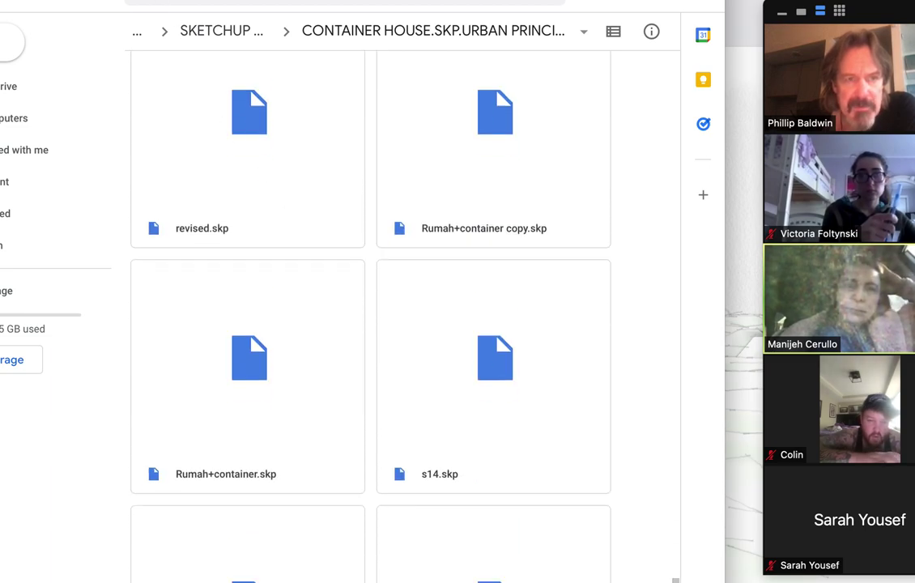
left_click_drag(138, 4, 138, 579)
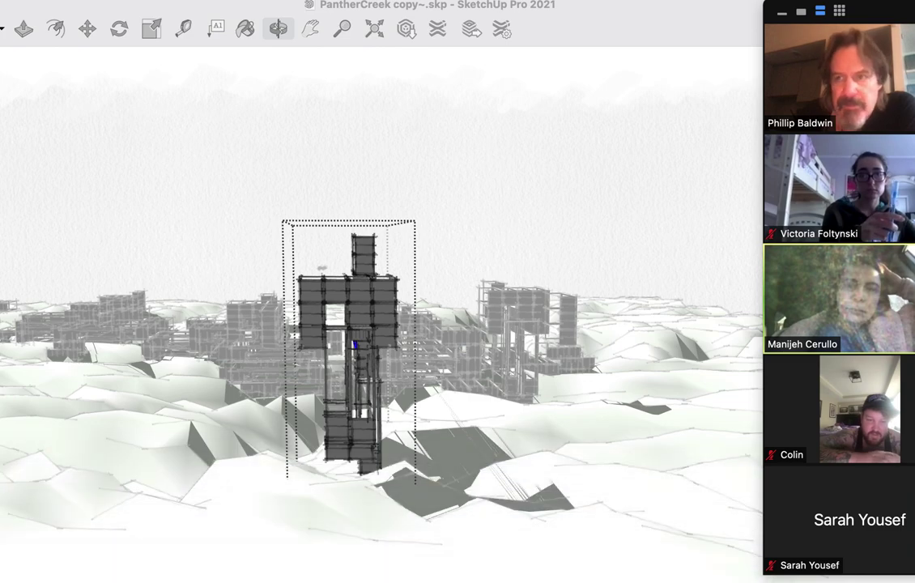
Save the model to the Desktop as a new copy named 'PantherCreek copy2~.skp'.
left_click(404, 140)
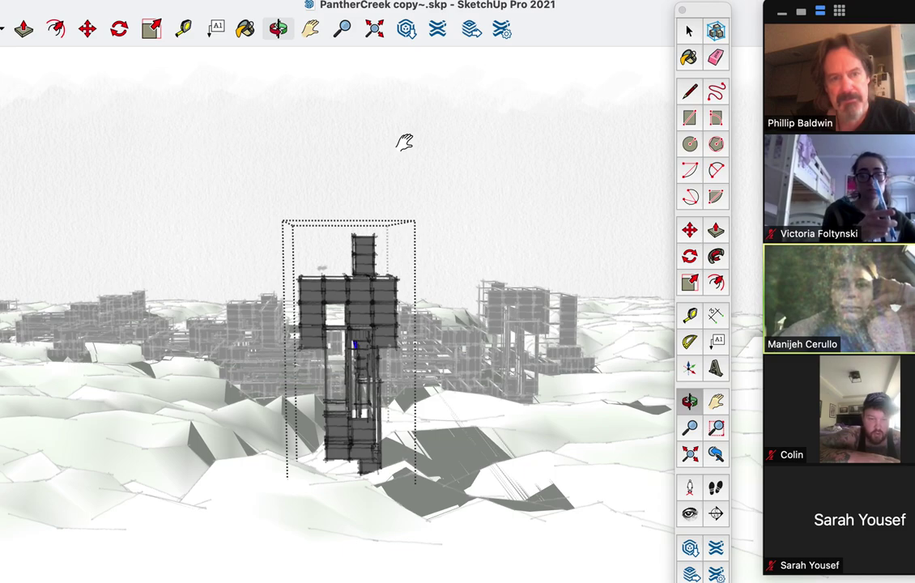
key("super+shift+s")
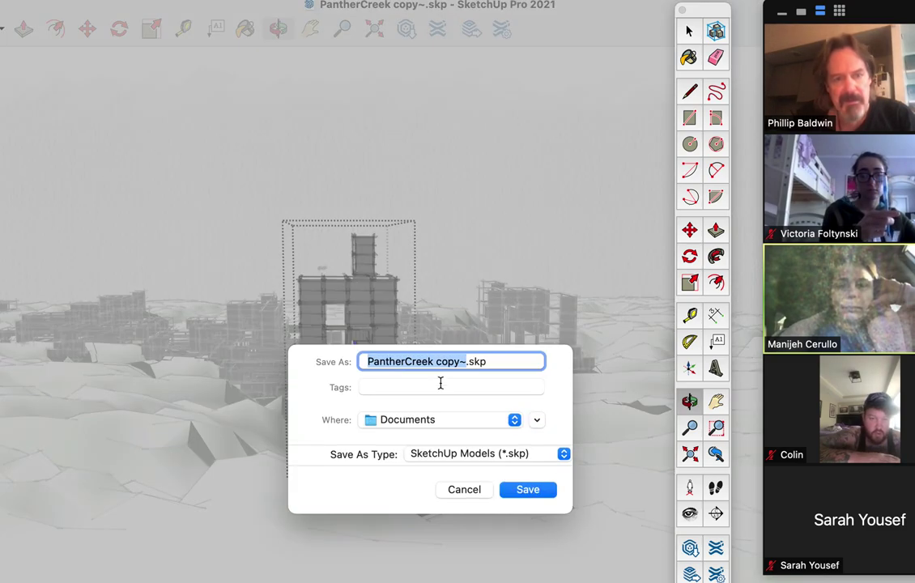
left_click(459, 363)
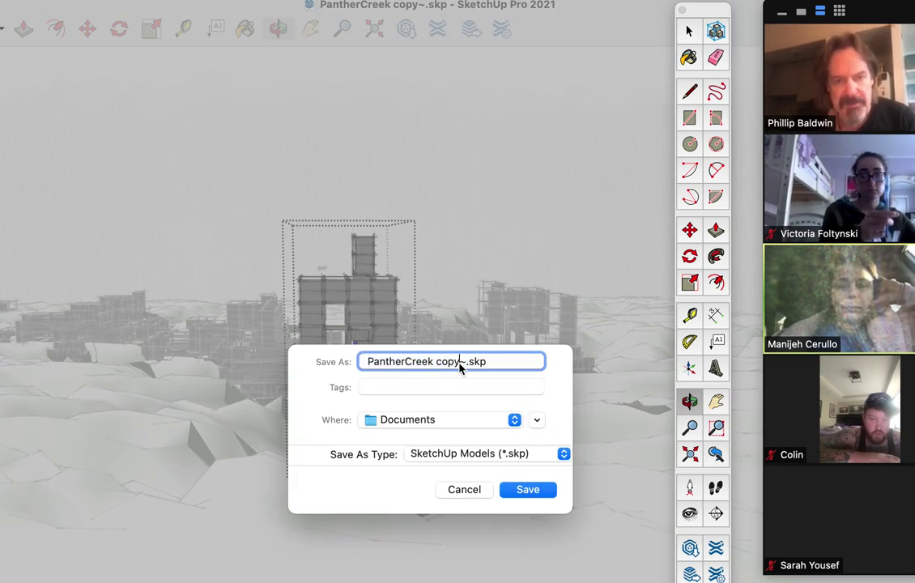
type("2")
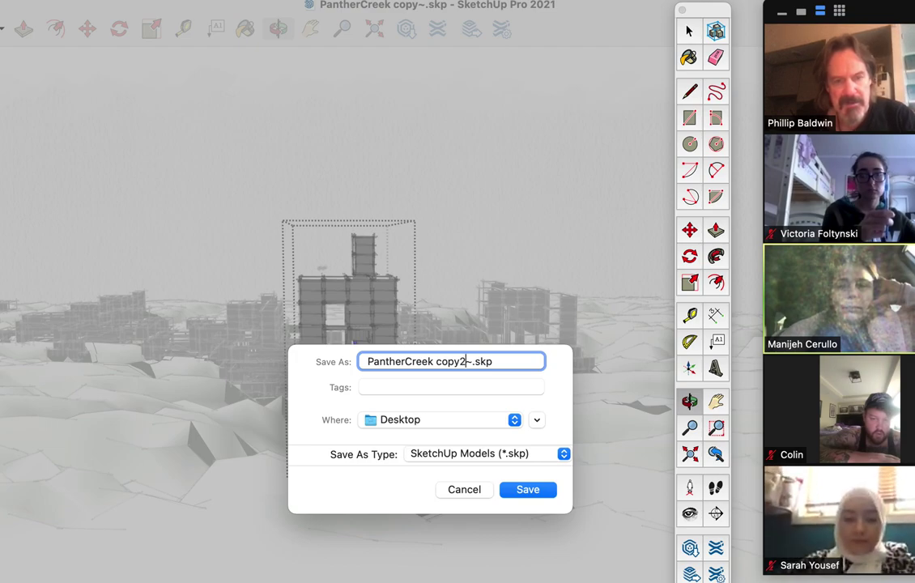
key("Return")
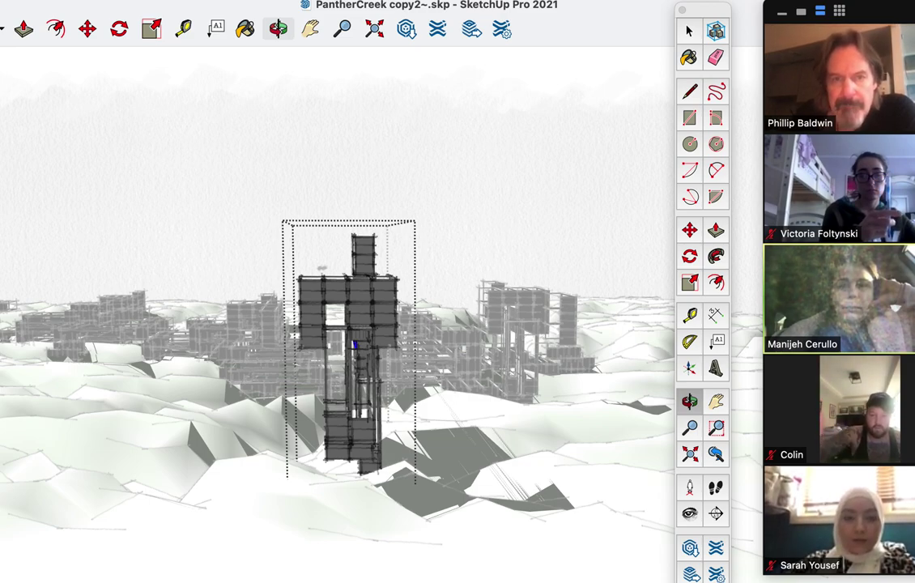
key("super+shift+h")
Send PantherCreek copy2~.skp to Everyone in the Zoom chat, then close the chat.
mouse_move(304, 4)
left_mouse_down()
mouse_move(571, 374)
mouse_move(562, 370)
left_mouse_up()
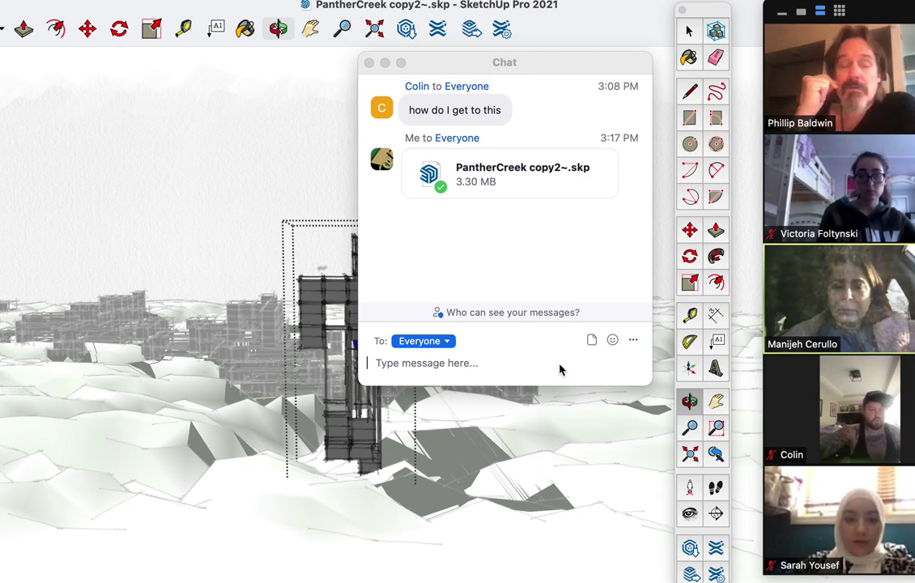
key("super+w")
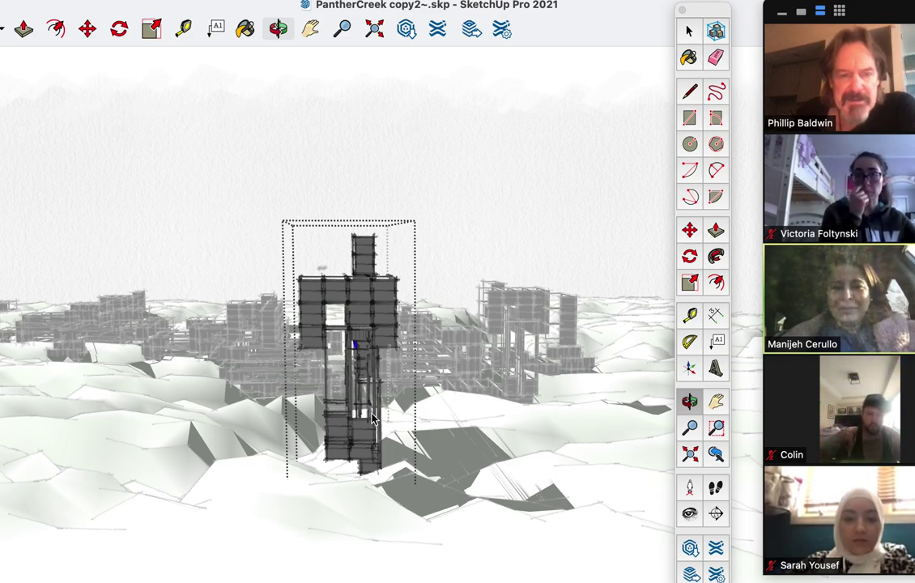
scroll(374, 417, "up", 5)
Orbit, zoom and pan until the tall tower component sits above the building cluster.
left_click_drag(318, 368, 305, 458)
scroll(410, 402, "down", 5)
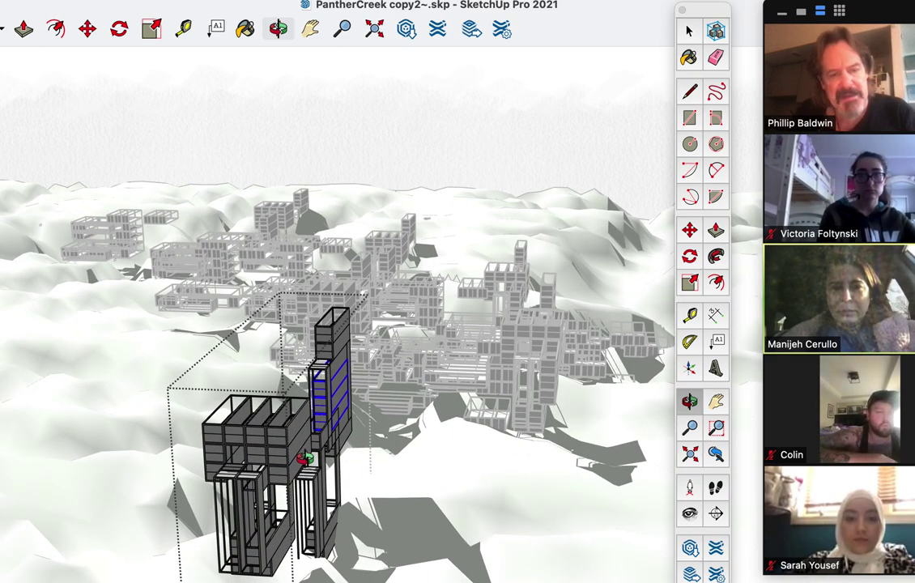
scroll(305, 458, "up", 5)
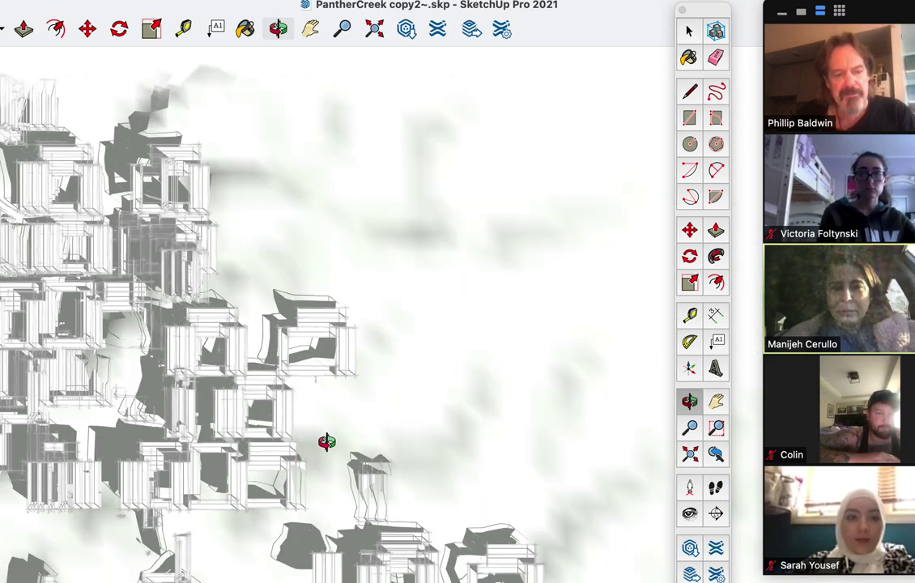
key("h")
left_click_drag(327, 438, 534, 518)
scroll(482, 316, "down", 3)
left_click_drag(535, 257, 492, 508)
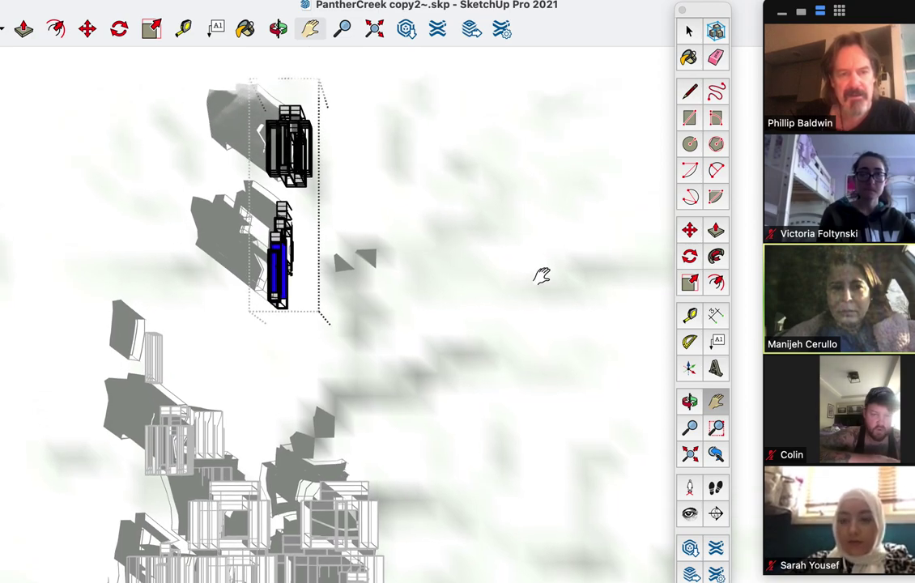
Select the upper tower component and move it slightly lower on the site.
left_click(688, 32)
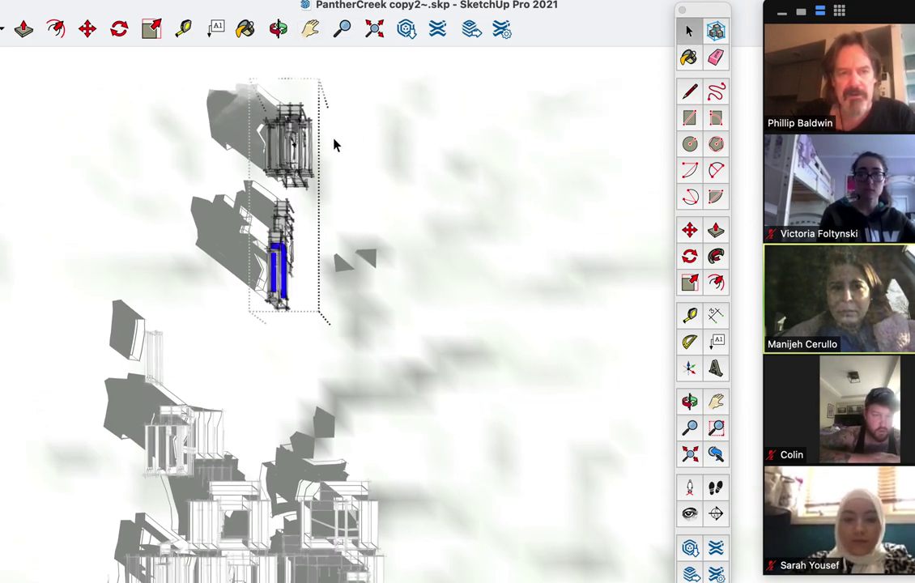
left_click(295, 160)
left_click(387, 156)
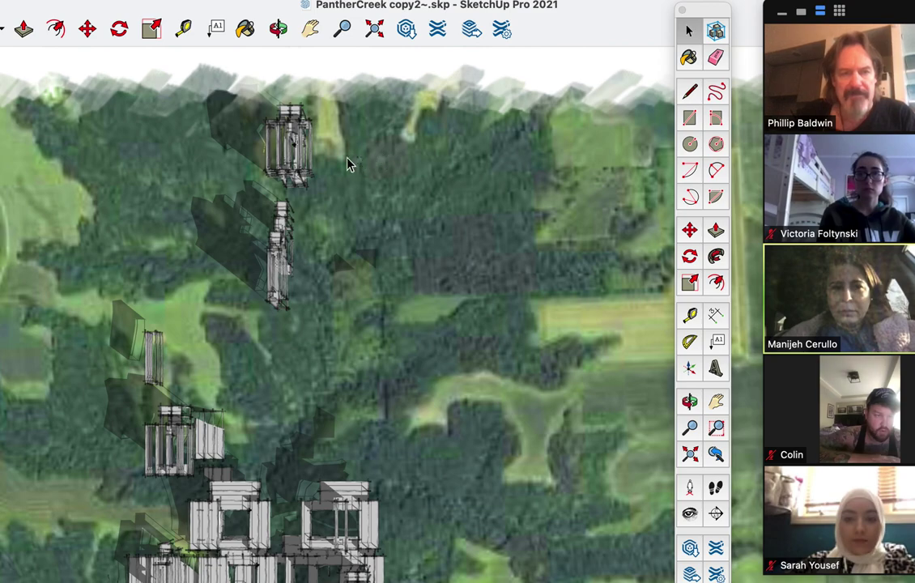
left_click(287, 159)
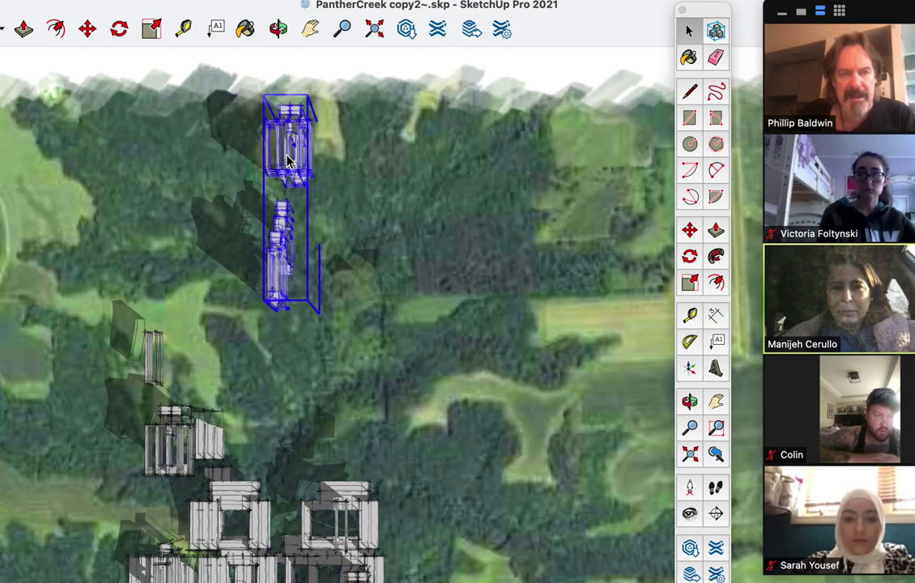
left_click(690, 231)
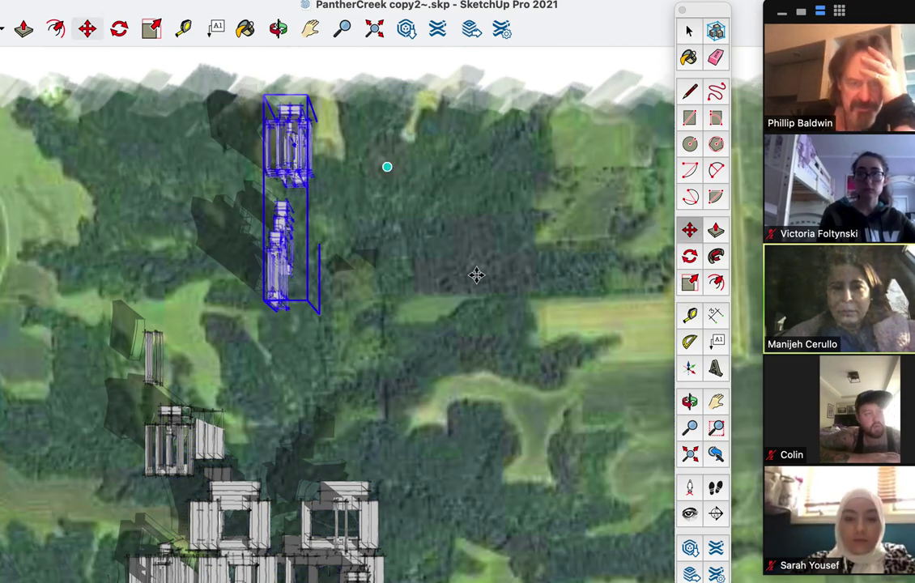
left_click(482, 476)
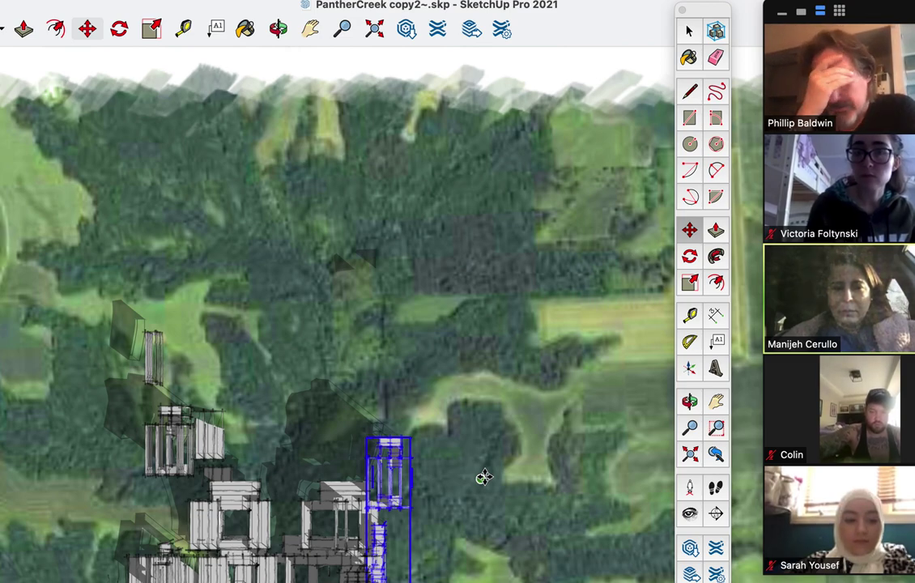
key("o")
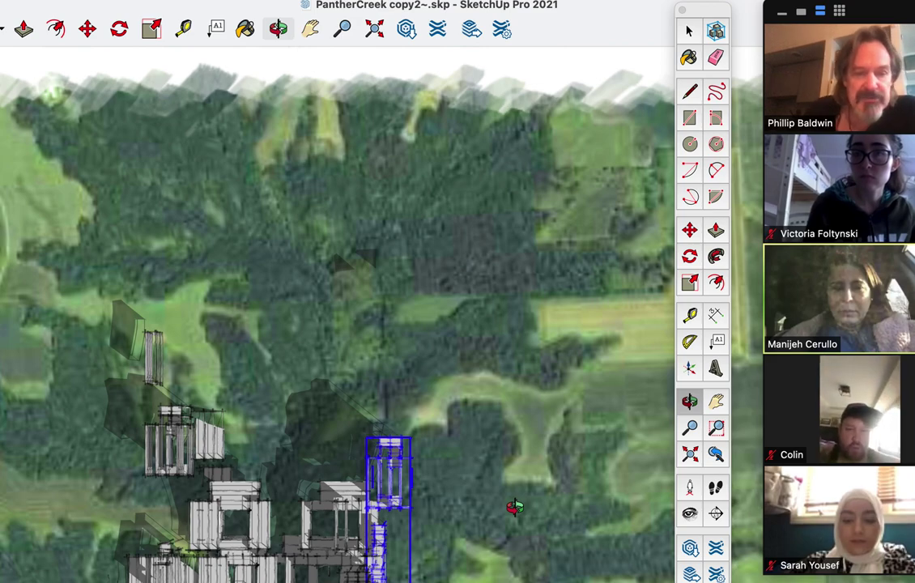
Zoom and pan down to bring the terrain, buildings and floating scale figure close into view.
scroll(515, 506, "up", 3)
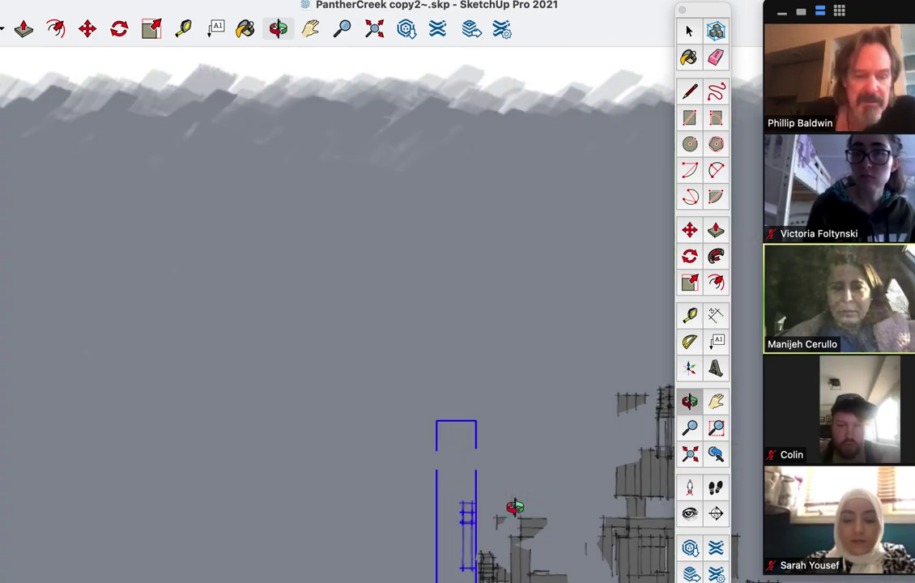
scroll(515, 507, "down", 3)
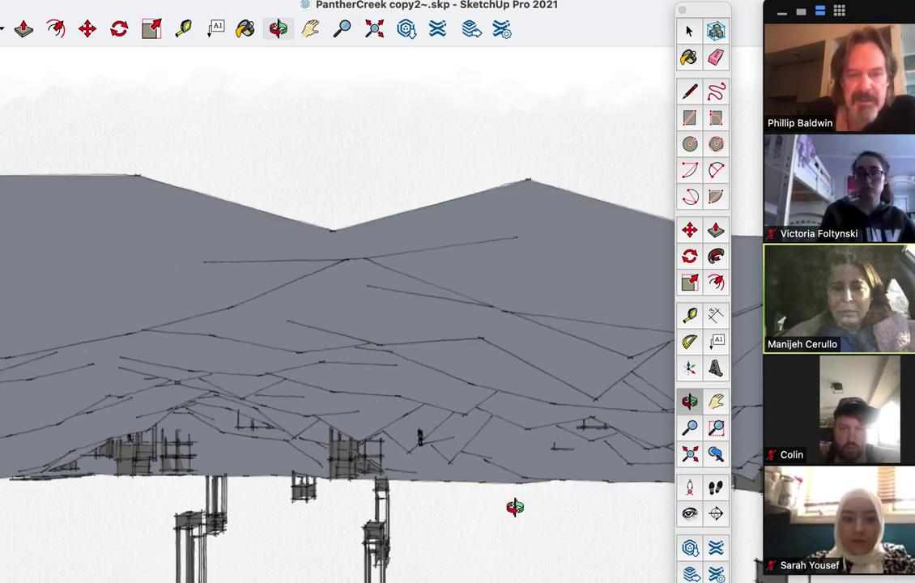
key("h")
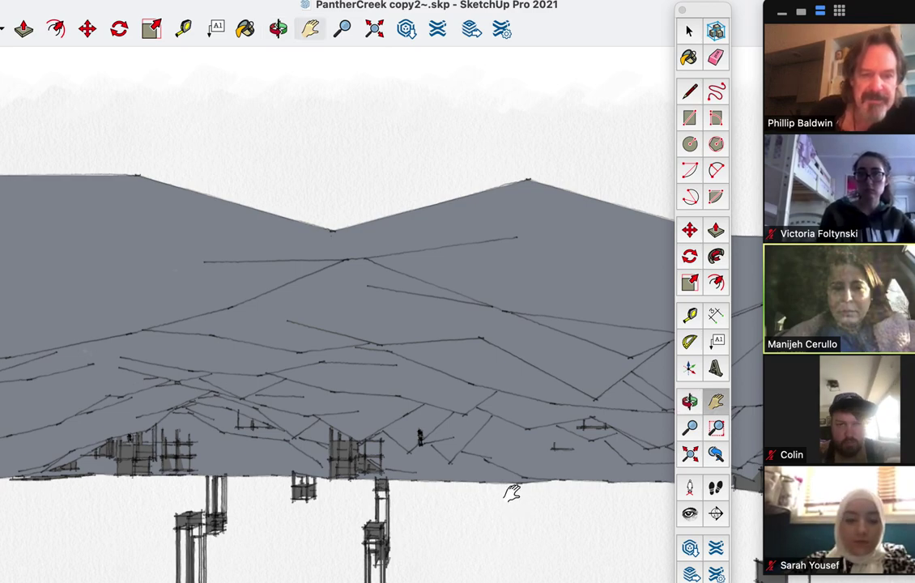
left_click_drag(407, 159, 388, 582)
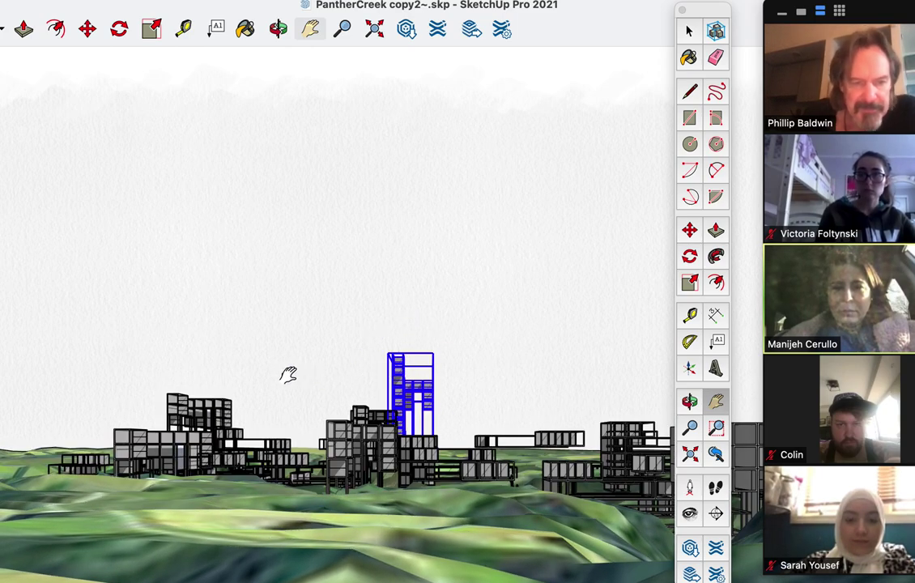
scroll(288, 374, "up", 5)
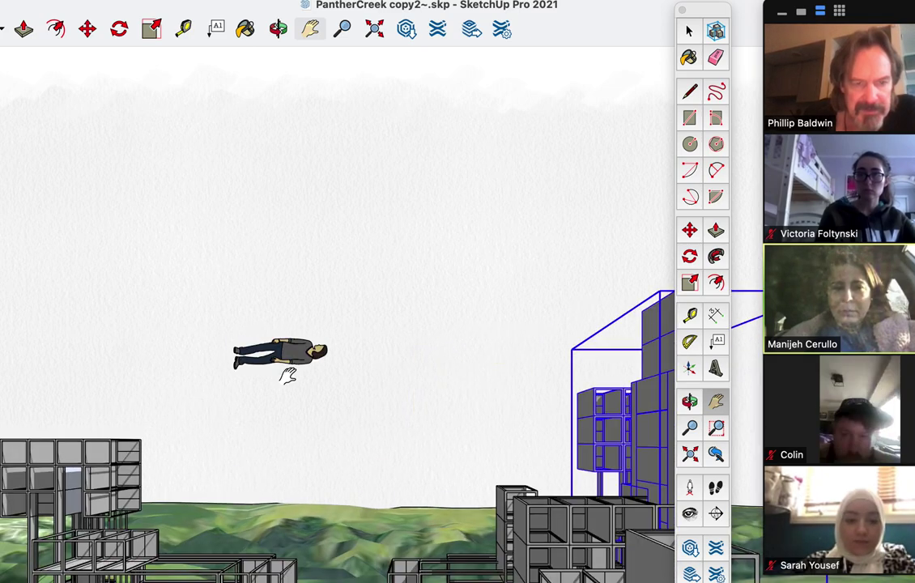
Select the floating scale figure, open its group via Edit, and delete the figure.
scroll(288, 374, "down", 5)
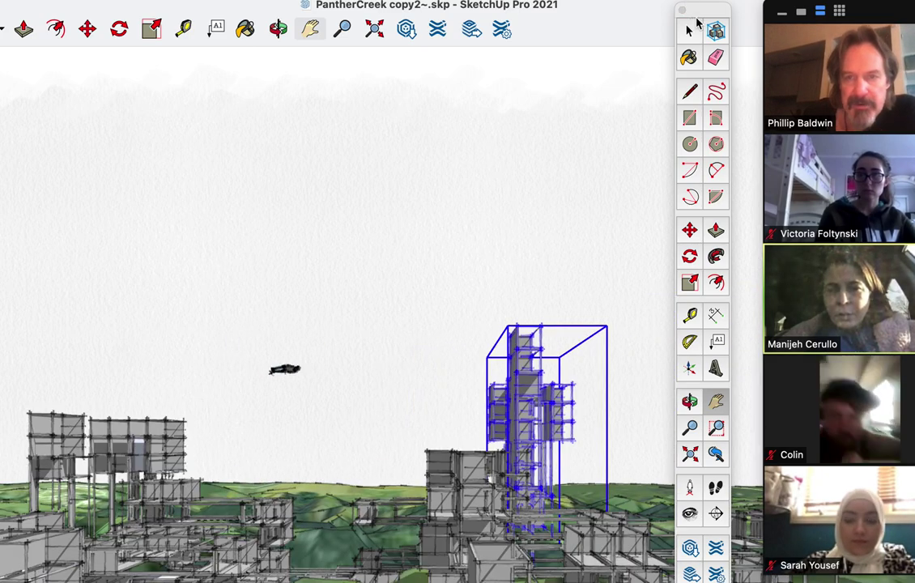
left_click(689, 30)
left_click(285, 369)
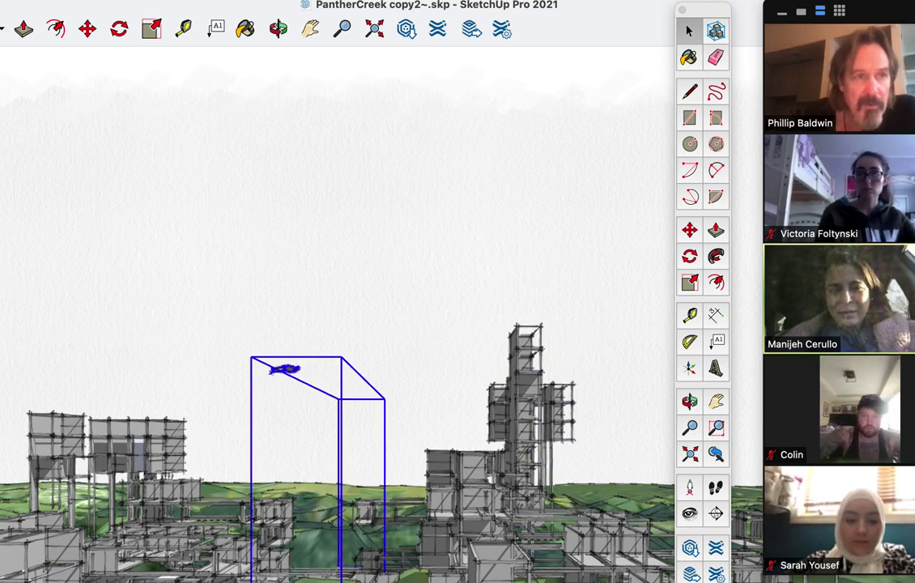
left_click(4, 2)
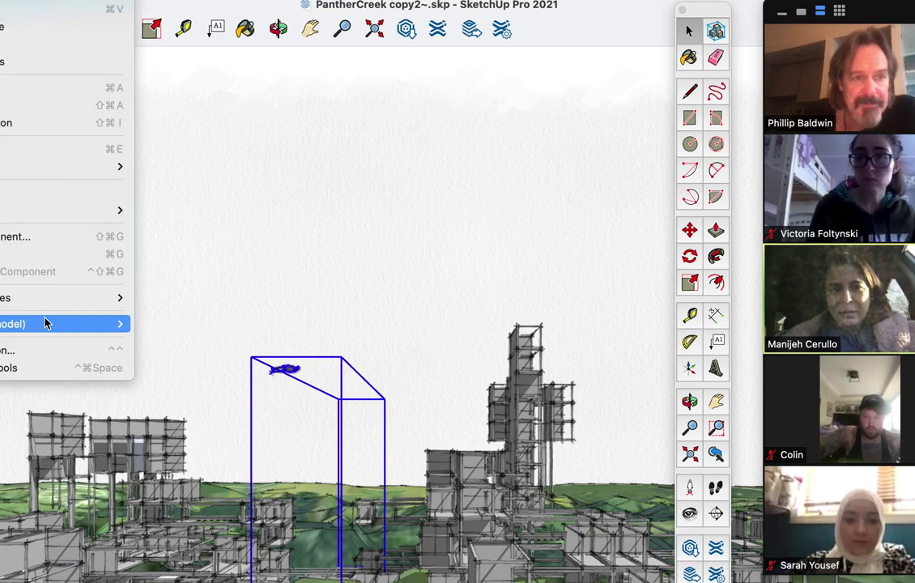
mouse_move(45, 323)
left_click(180, 325)
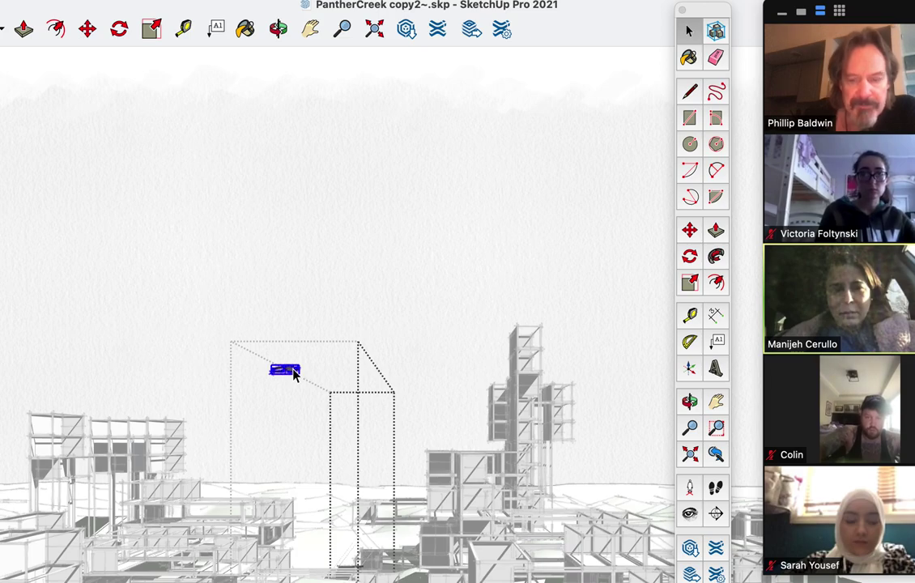
key("Delete")
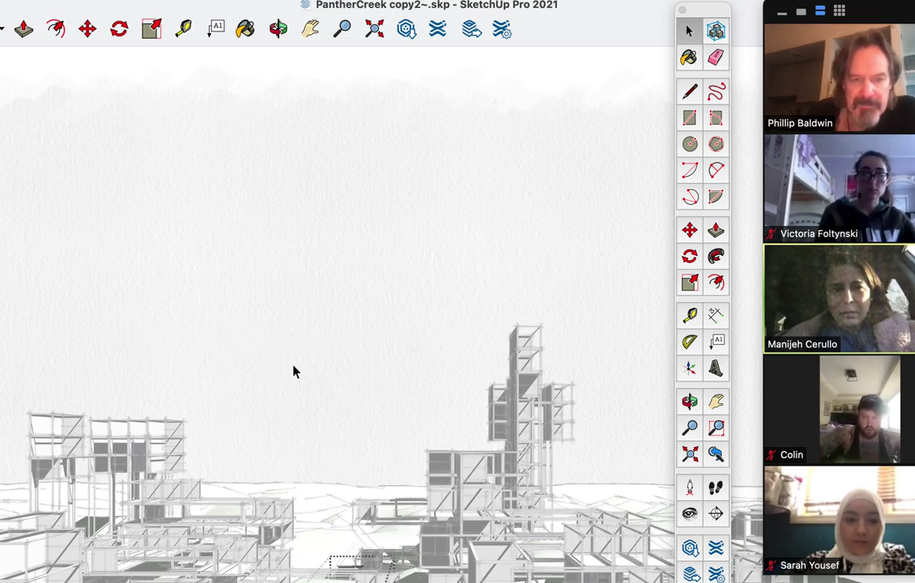
Close the group, select the tower group, and orbit to look down over the buildings.
left_click(346, 343)
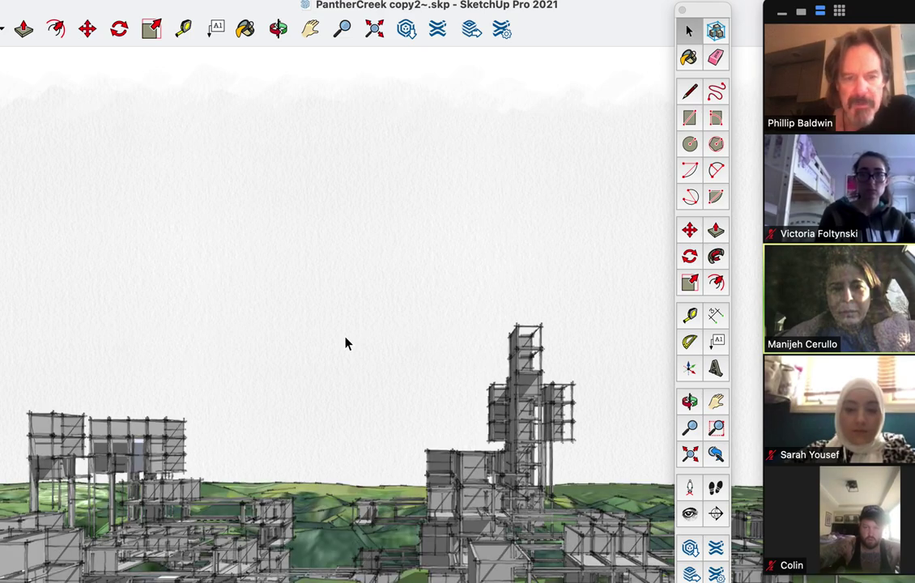
left_click(534, 419)
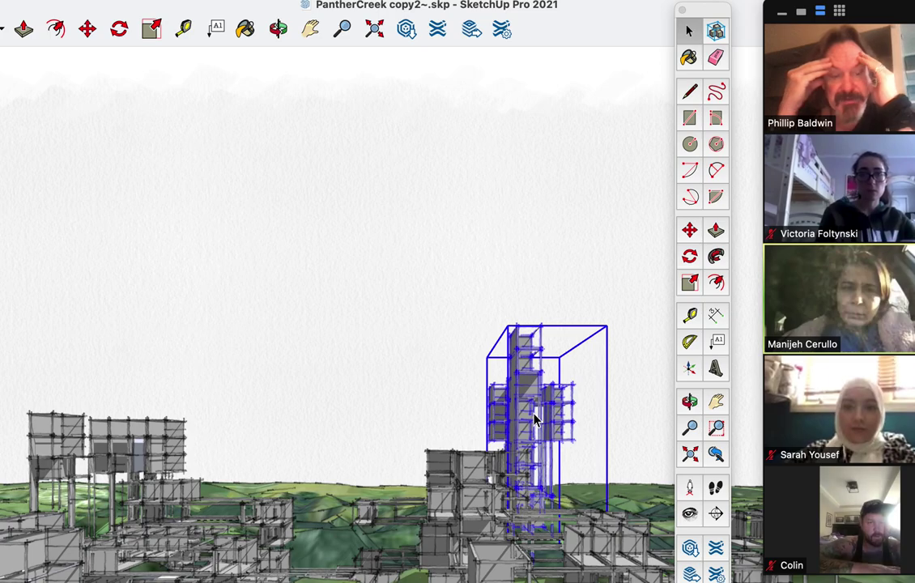
middle_click_drag(534, 419, 532, 413)
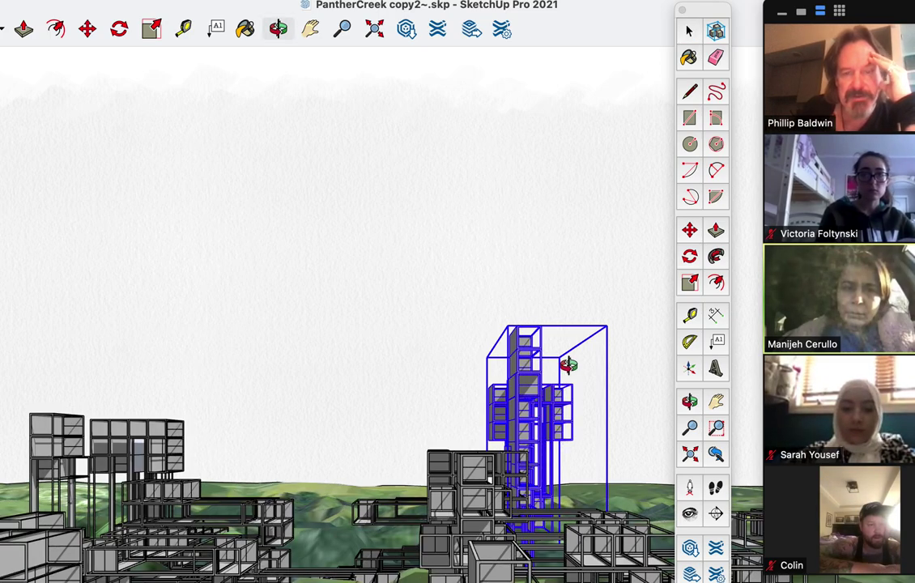
middle_click_drag(568, 365, 282, 385)
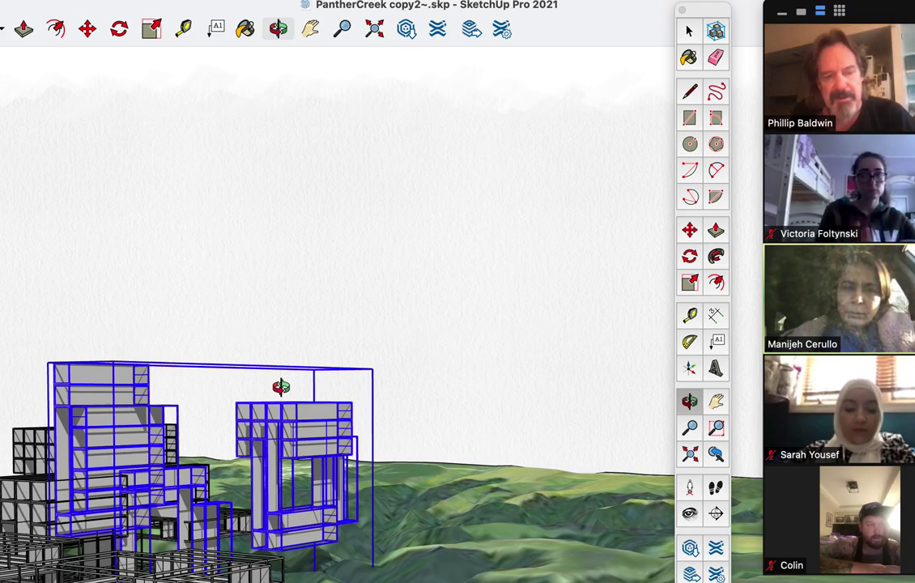
middle_click_drag(357, 535, 425, 420, "shift")
middle_click_drag(452, 328, 344, 500)
scroll(409, 458, "down", 10)
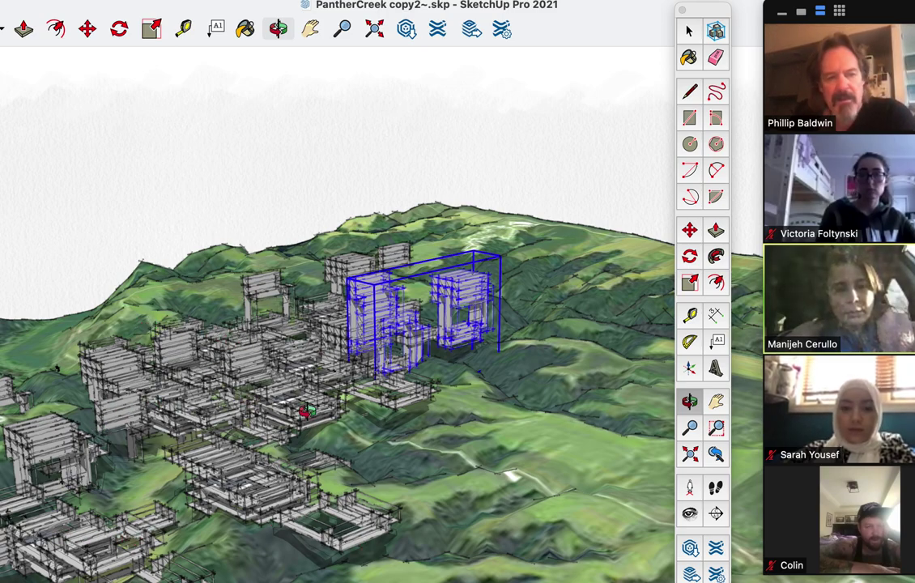
Pick up the selected tower group with the Move tool (M).
left_click(689, 32)
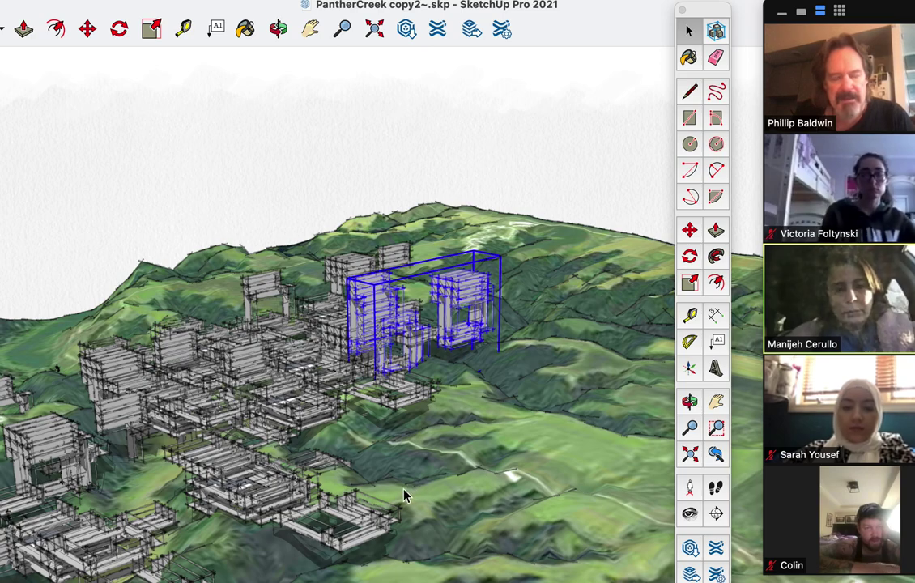
key("m")
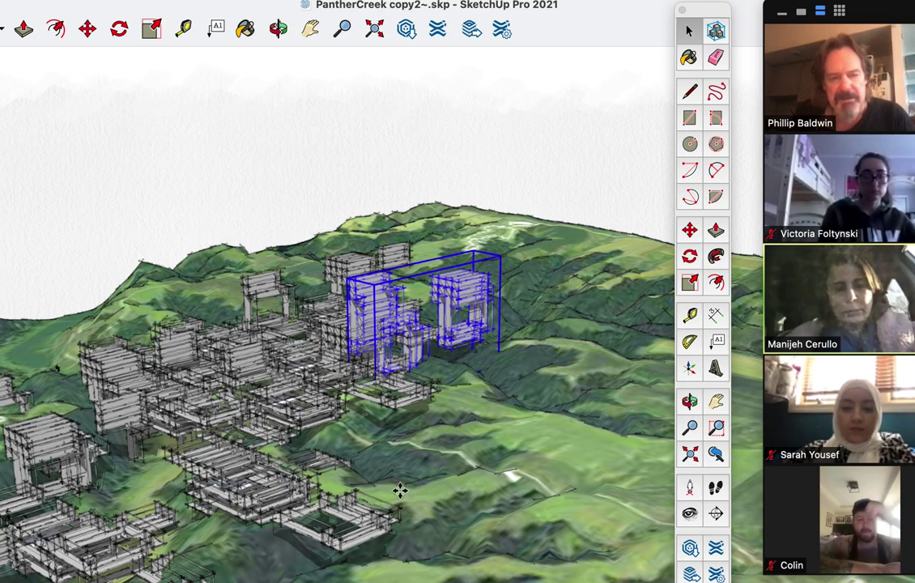
left_click(404, 493)
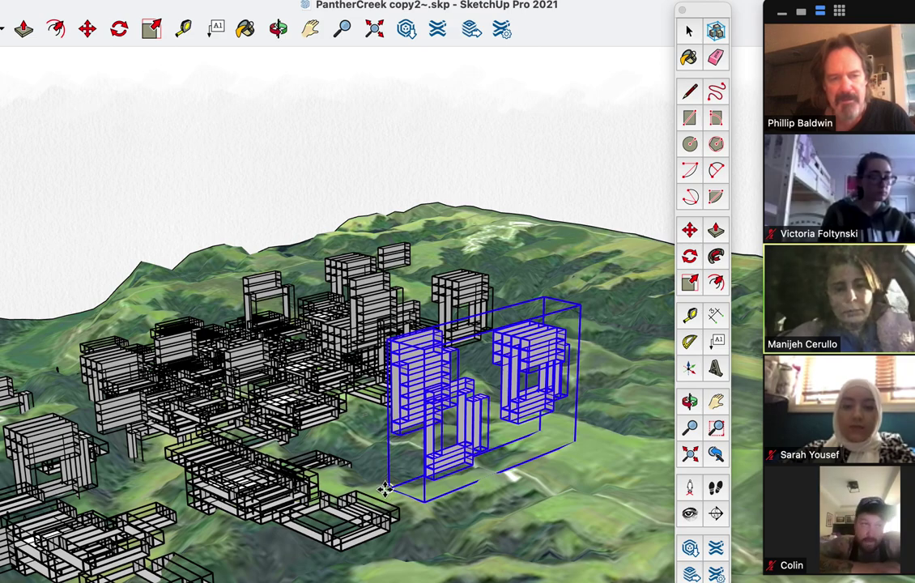
Drop the tower group at its new spot and lower it along the blue axis onto the slope.
left_click(388, 489)
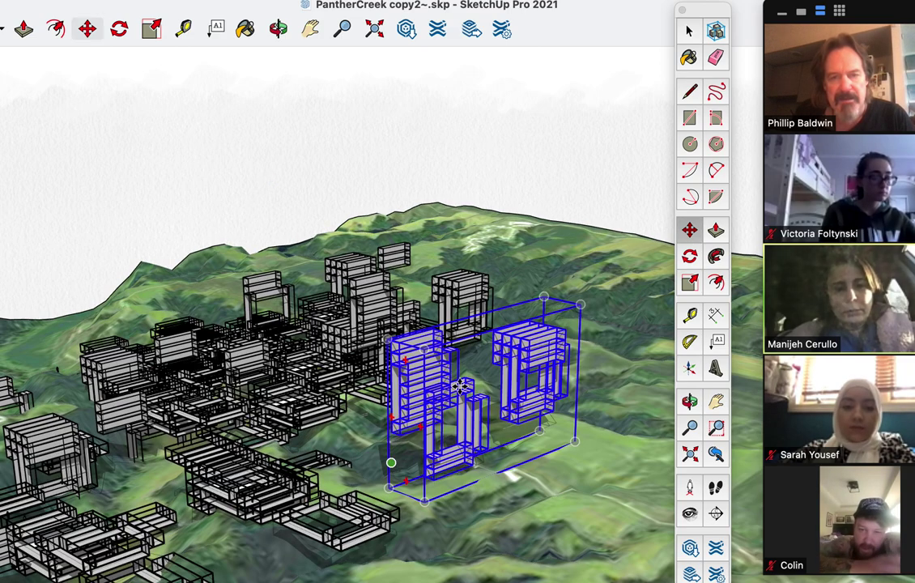
left_click(690, 230)
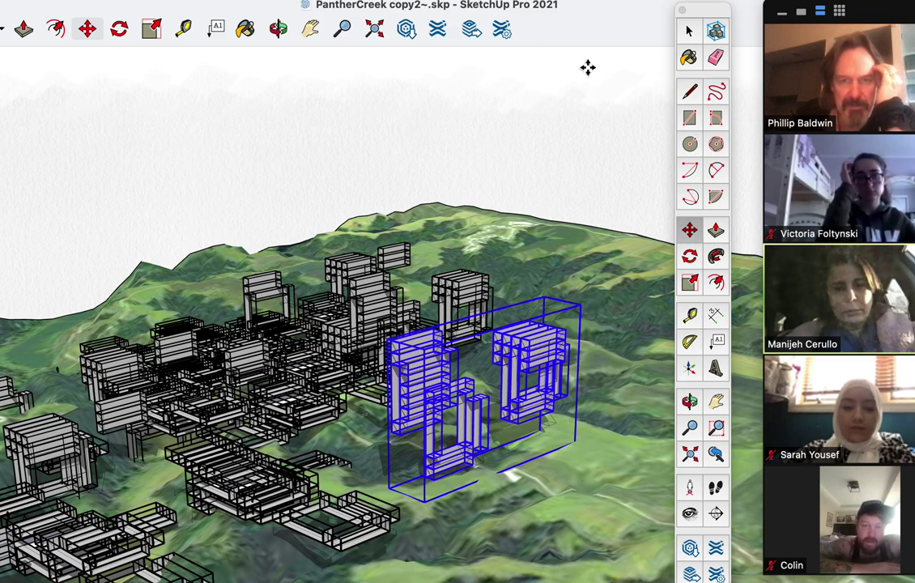
mouse_move(586, 85)
left_mouse_down()
mouse_move(586, 156)
mouse_move(586, 134)
left_mouse_up()
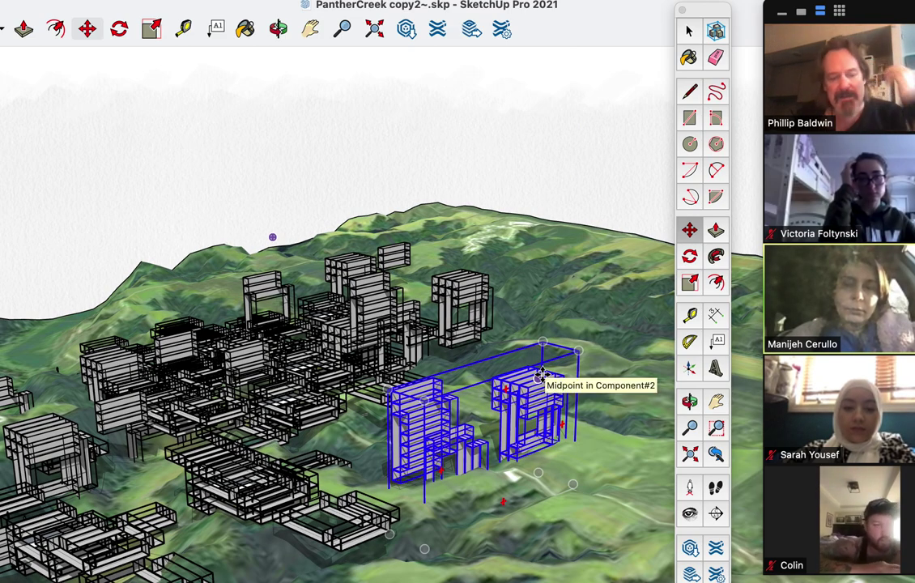
scroll(543, 373, "up", 5)
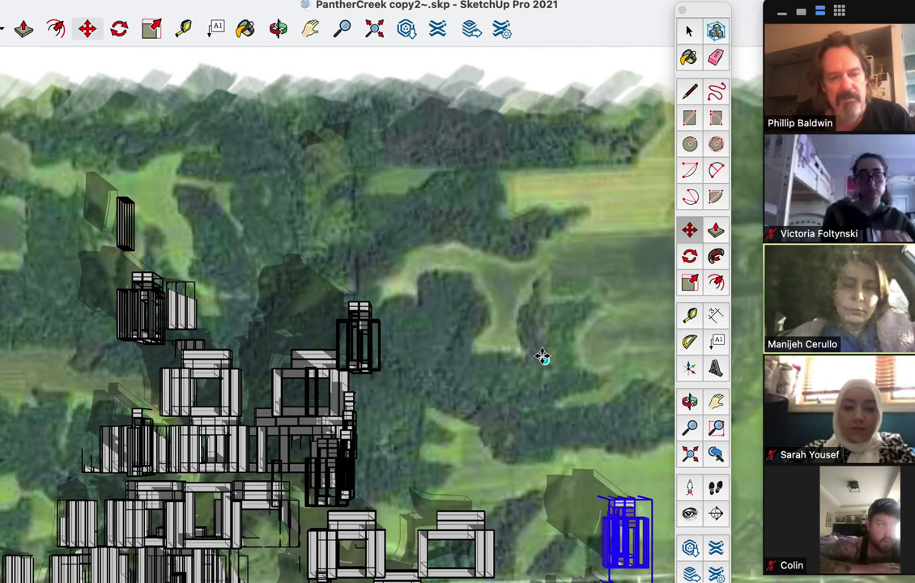
Centre the moved group in view and rotate the building component about its midpoint.
middle_click_drag(531, 351, 380, 135, "shift")
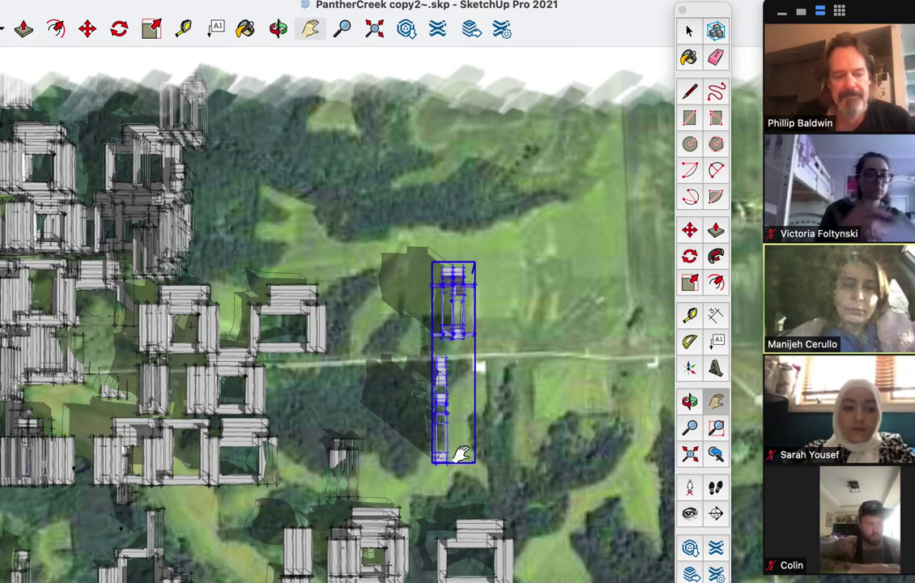
left_click_drag(463, 456, 463, 459)
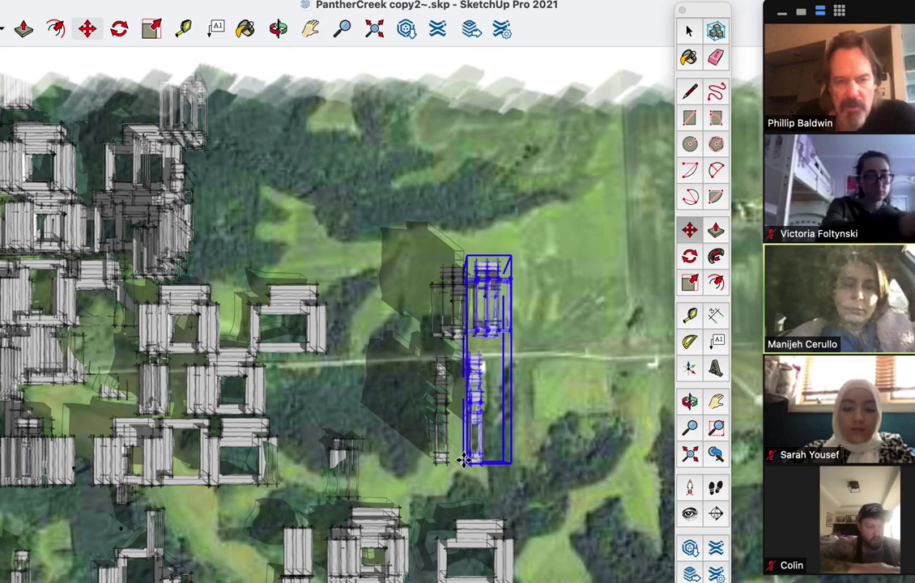
key("q")
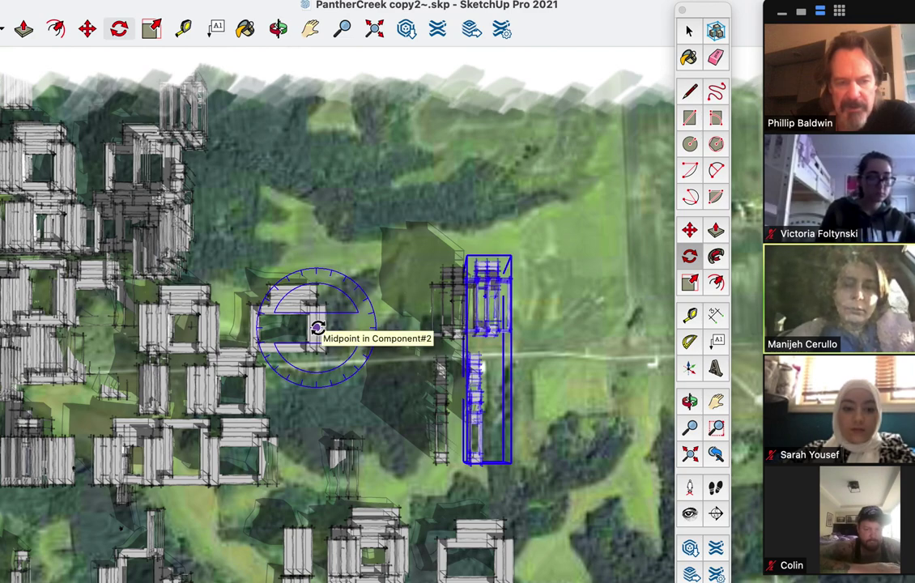
left_click(318, 327)
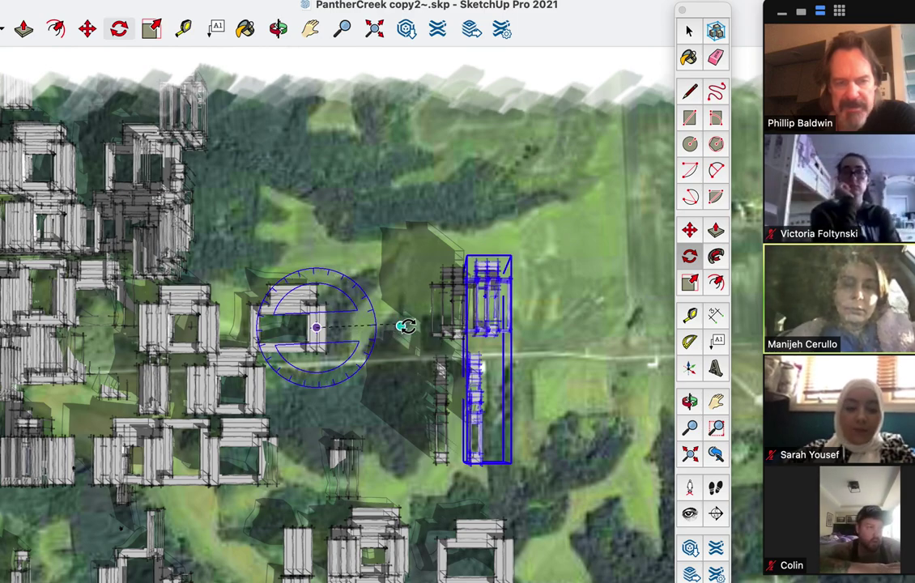
left_click(400, 326)
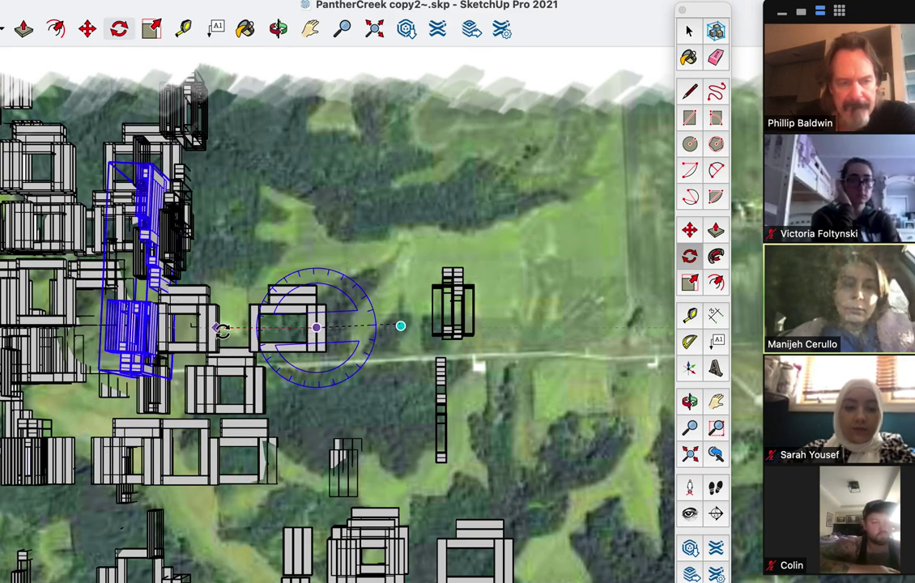
left_click(97, 340)
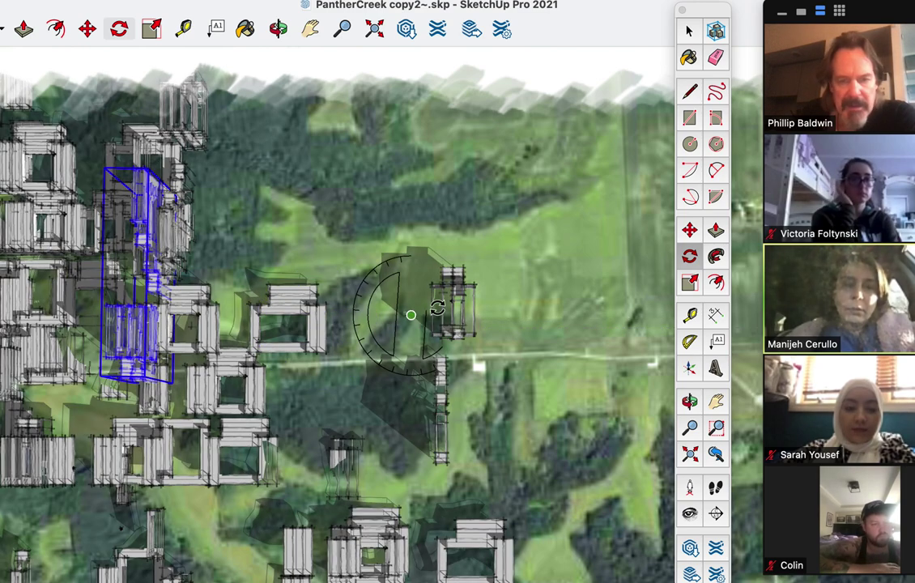
Move the building component into the clearing by the road and orbit to an oblique view.
key("m")
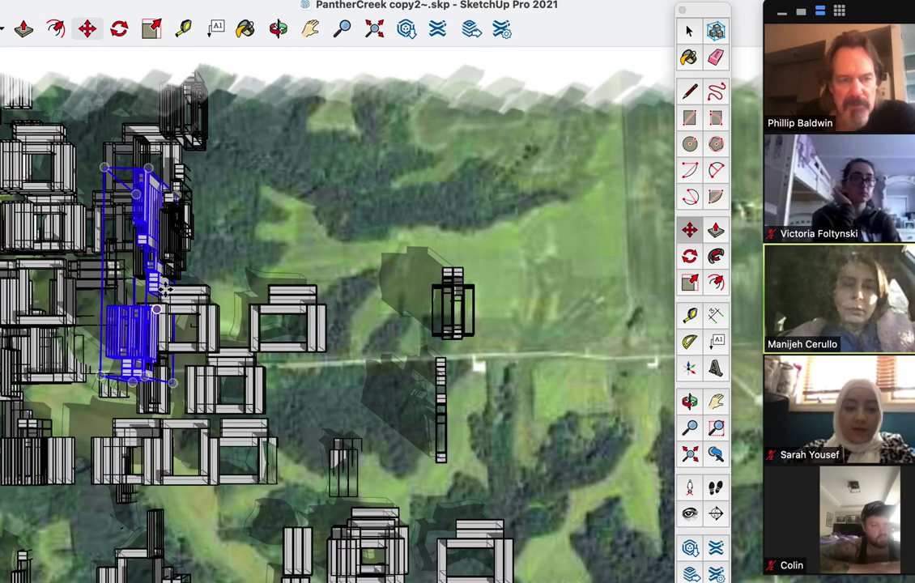
left_click(171, 382)
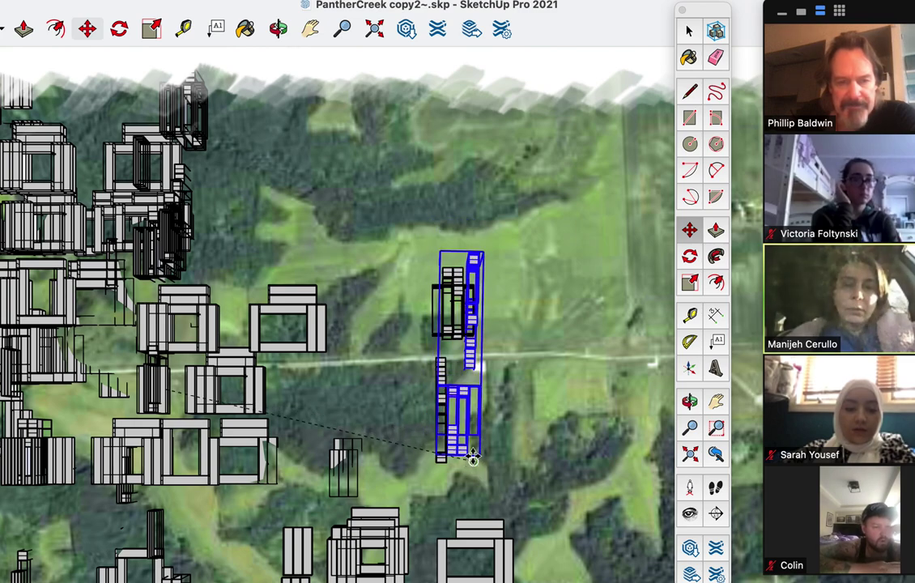
left_click(473, 445)
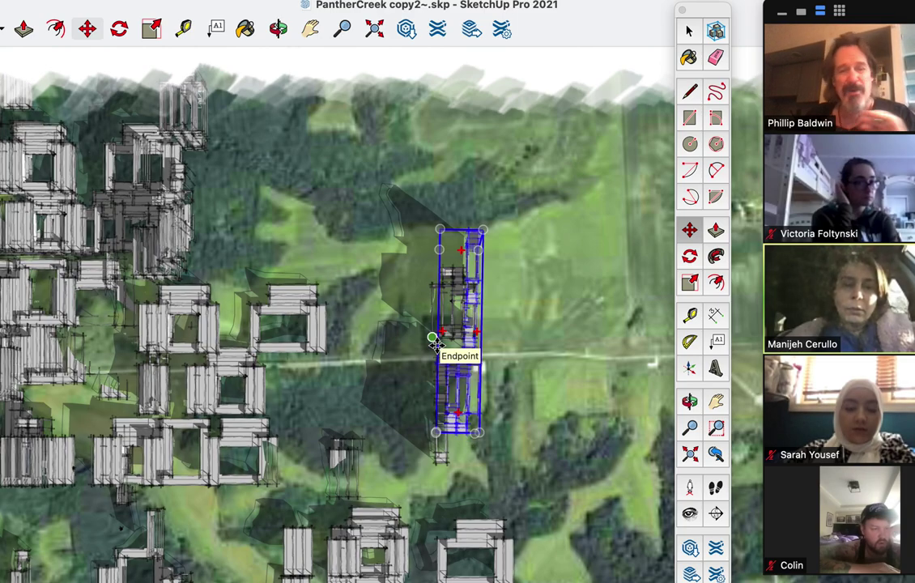
mouse_move(436, 346)
middle_mouse_down()
mouse_move(439, 332)
mouse_move(447, 337)
middle_mouse_up()
scroll(450, 337, "up", 3)
middle_click_drag(474, 374, 390, 179)
Add the neighbouring group to the selection and combine both buildings into one group with G.
middle_click_drag(521, 240, 431, 237)
scroll(348, 264, "up", 5)
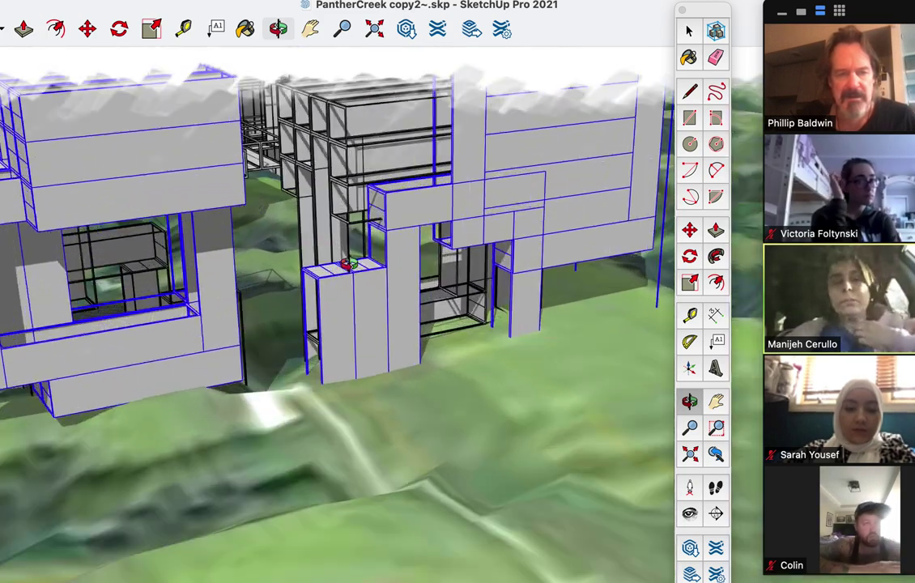
scroll(348, 264, "up", 5)
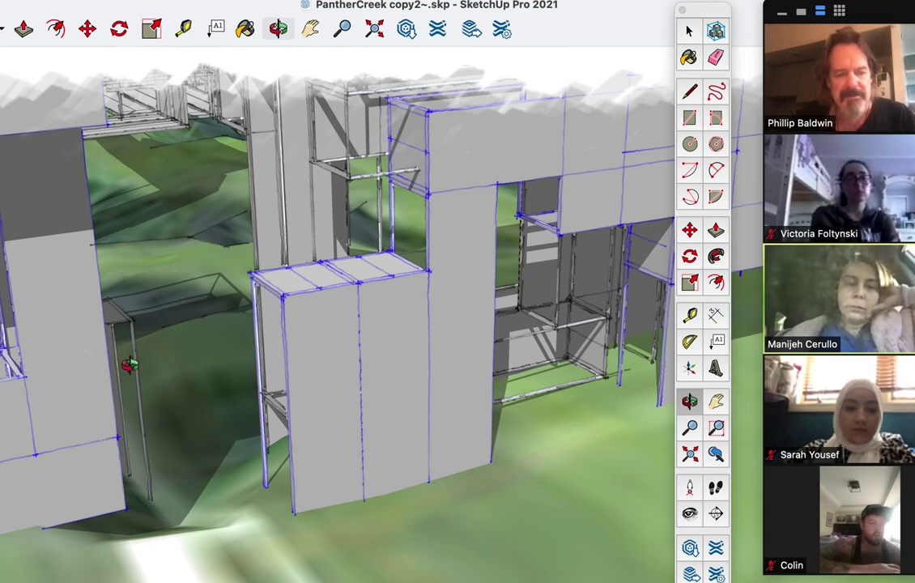
key("h")
scroll(536, 316, "up", 5)
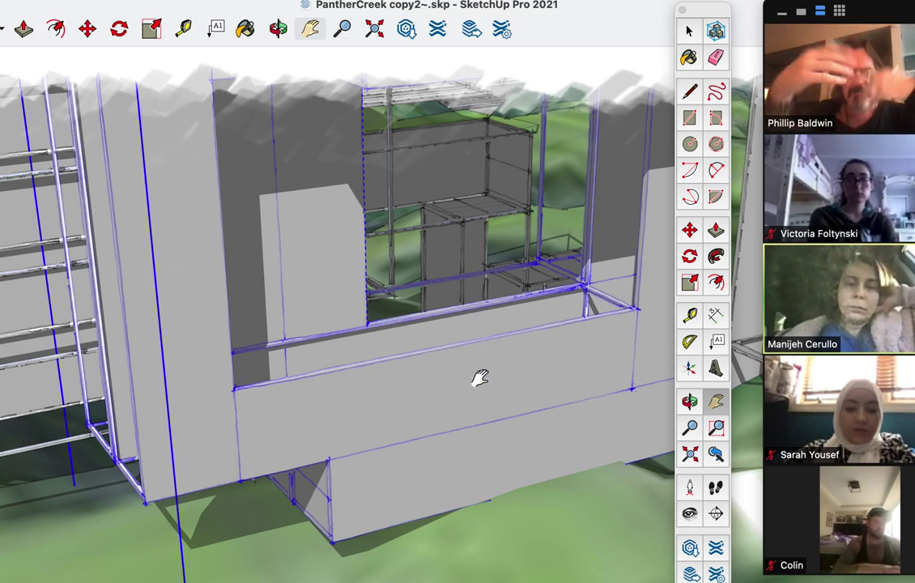
scroll(479, 379, "down", 10)
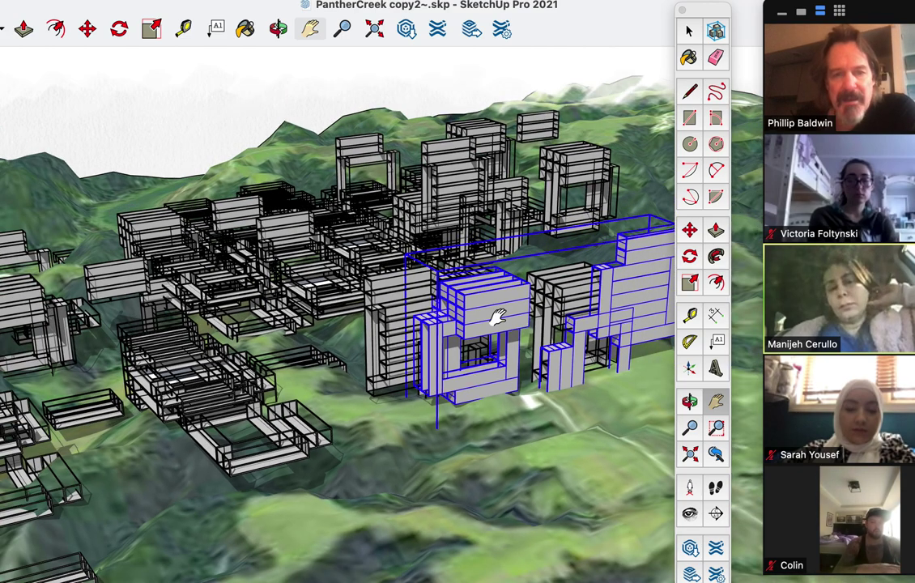
left_click(688, 32)
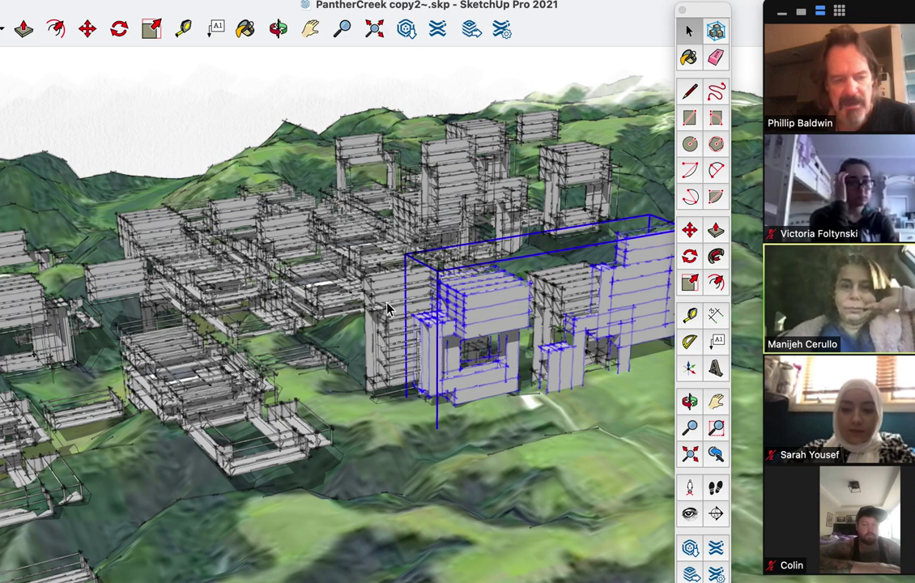
left_click(387, 307, "shift")
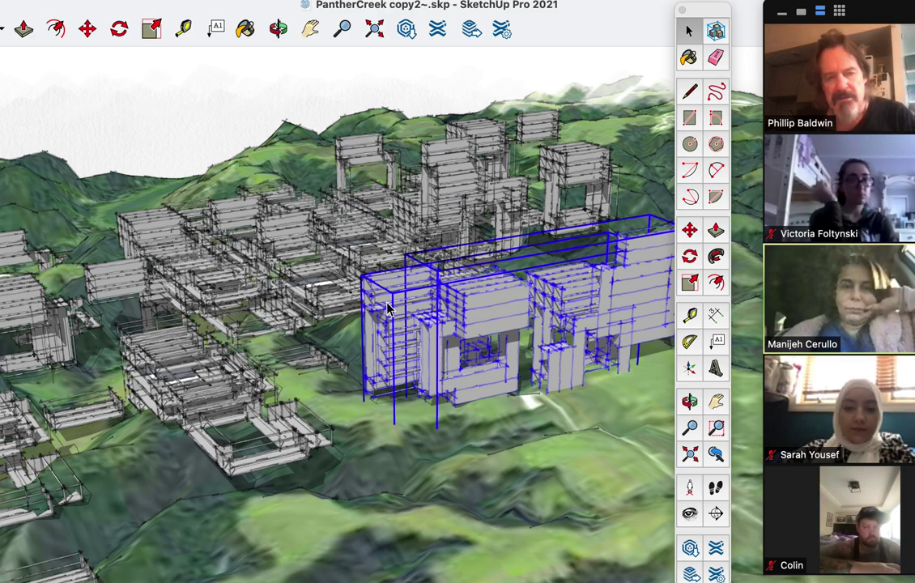
key("g")
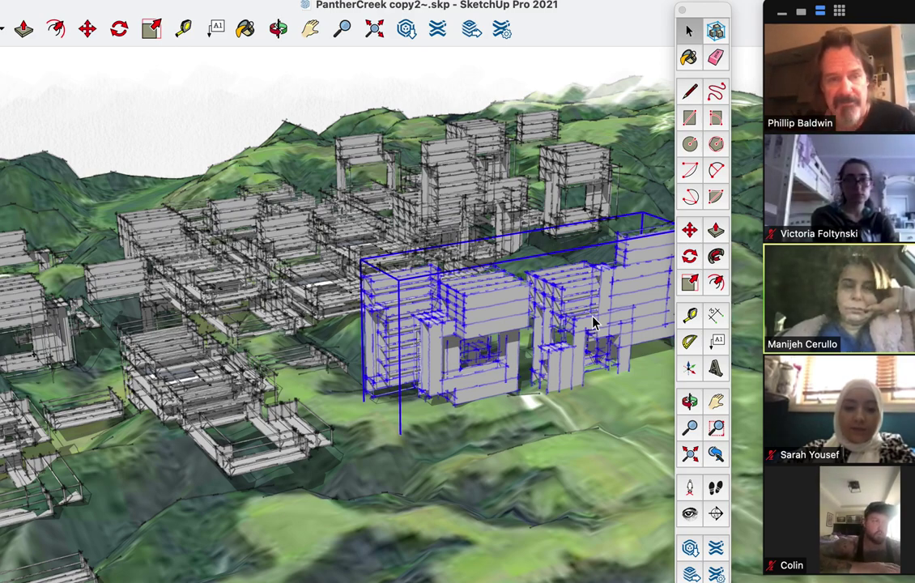
Pan to bring the combined group to the centre of the view.
scroll(593, 323, "up", 10)
key("h")
left_click_drag(588, 394, 367, 102)
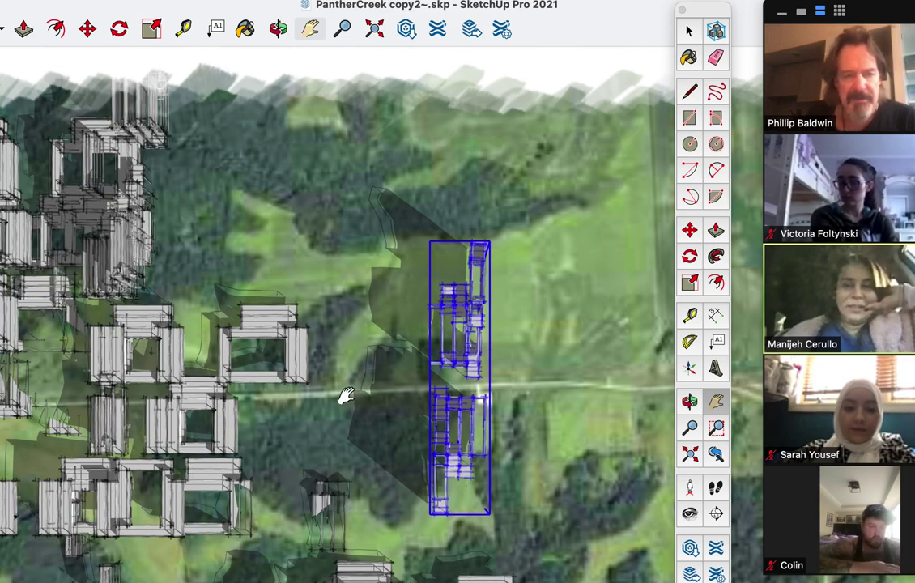
Copy the combined building up-left of the original, then lower it along blue onto the terrain in Front view.
key("super+v")
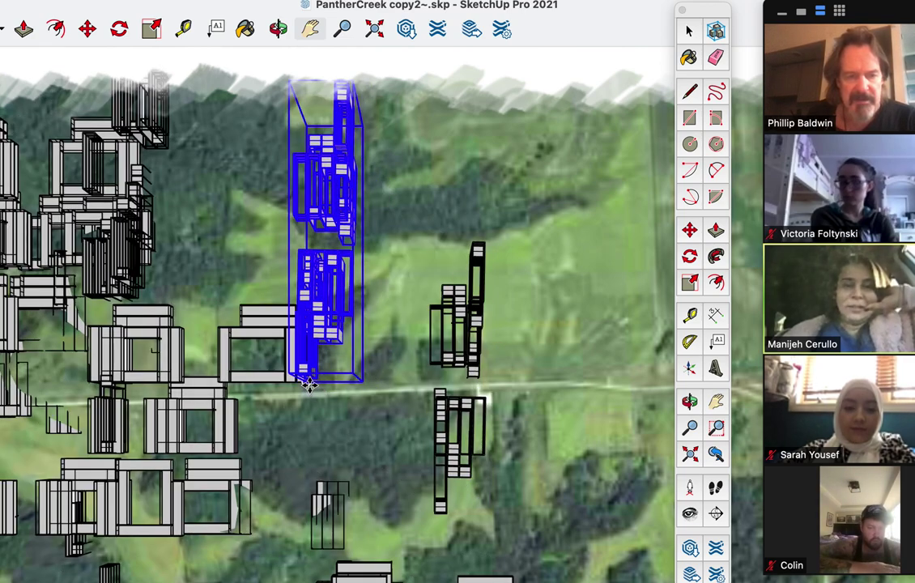
left_click(309, 387)
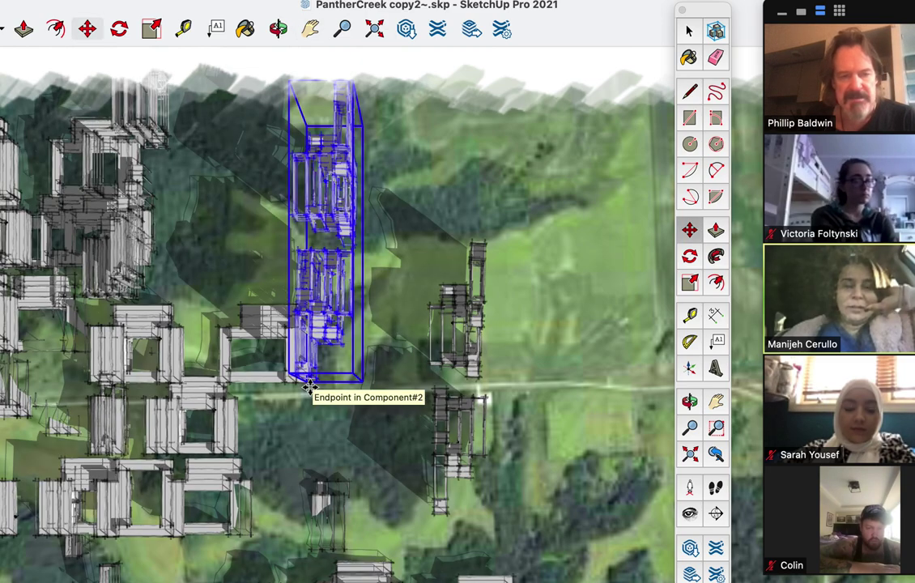
key("super+3")
key("h")
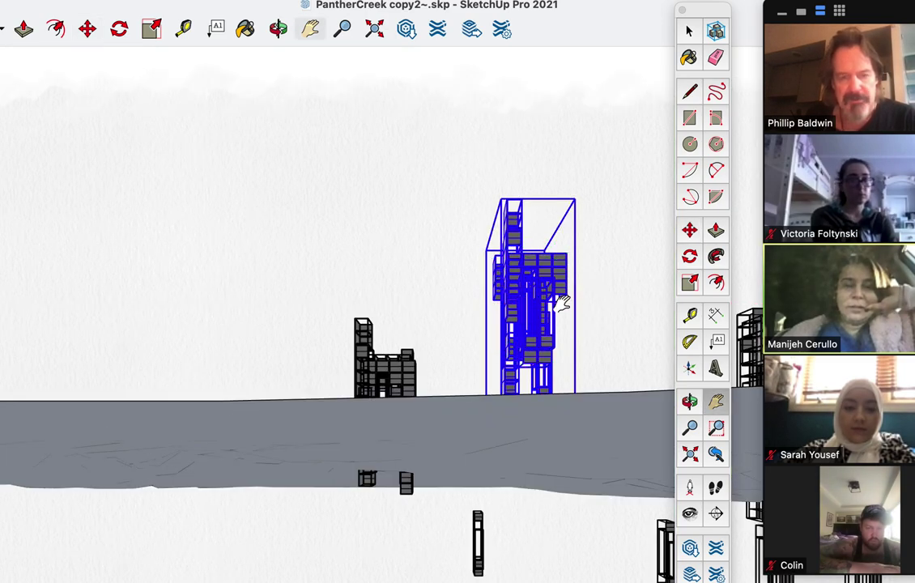
left_click_drag(561, 304, 493, 340)
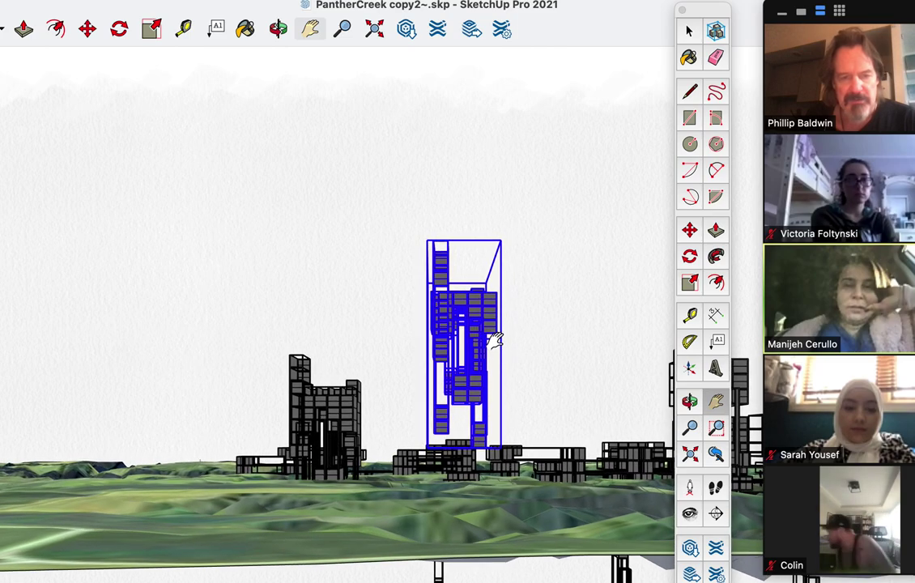
left_click(689, 230)
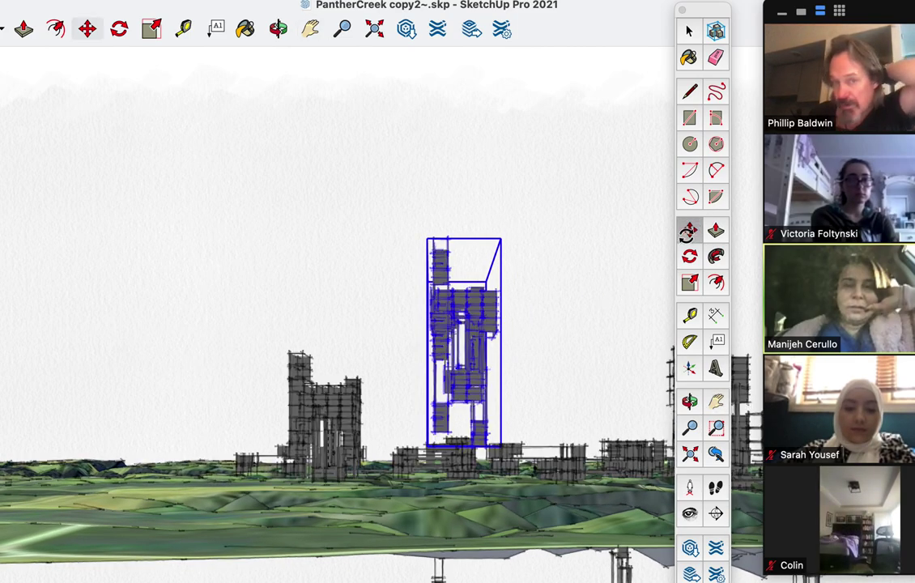
left_click_drag(543, 131, 543, 161)
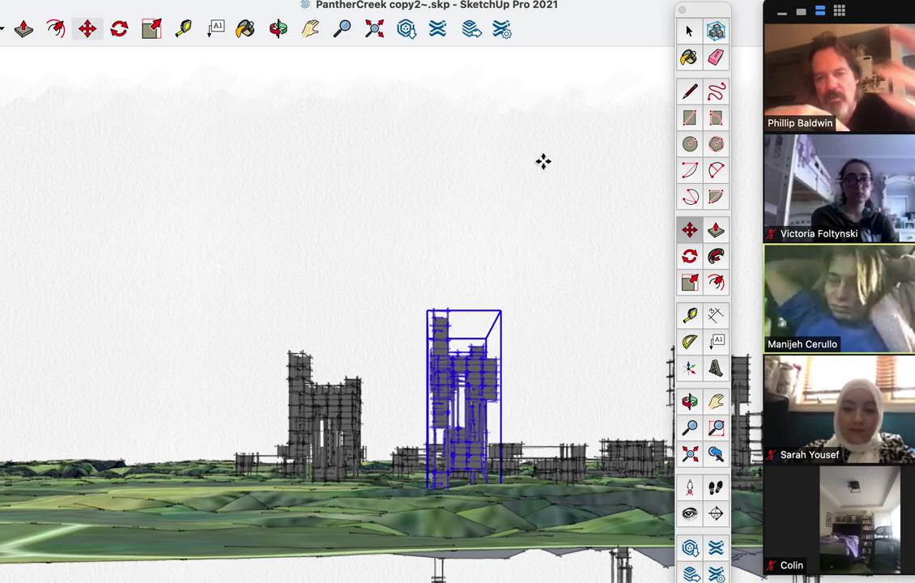
Orbit in perspective to view the copied building among the hills.
key("o")
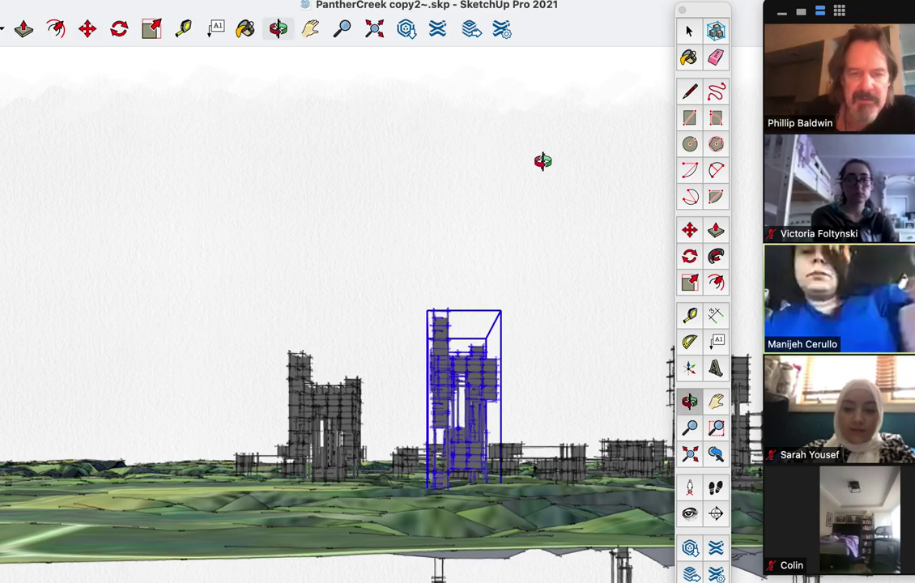
left_click_drag(340, 276, 310, 322)
key("h")
key("o")
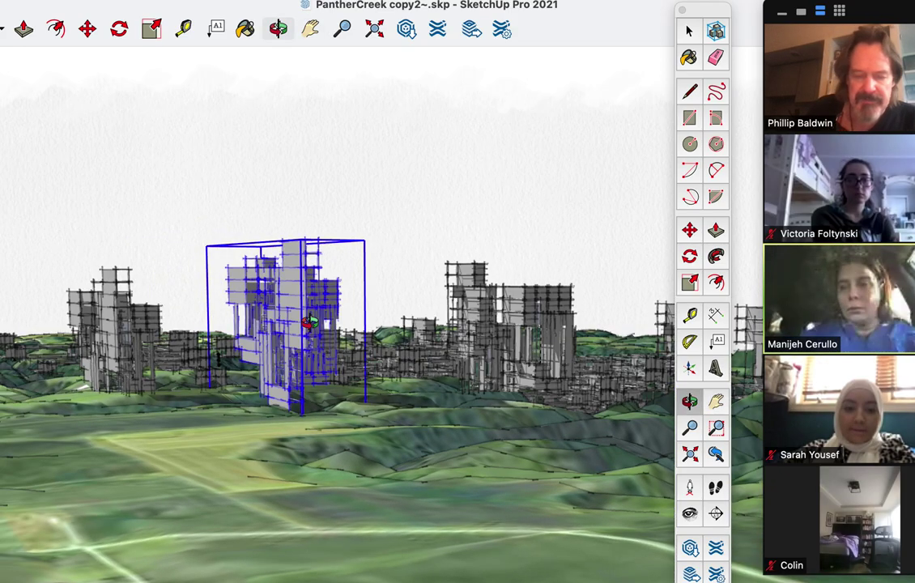
left_click_drag(219, 341, 410, 443)
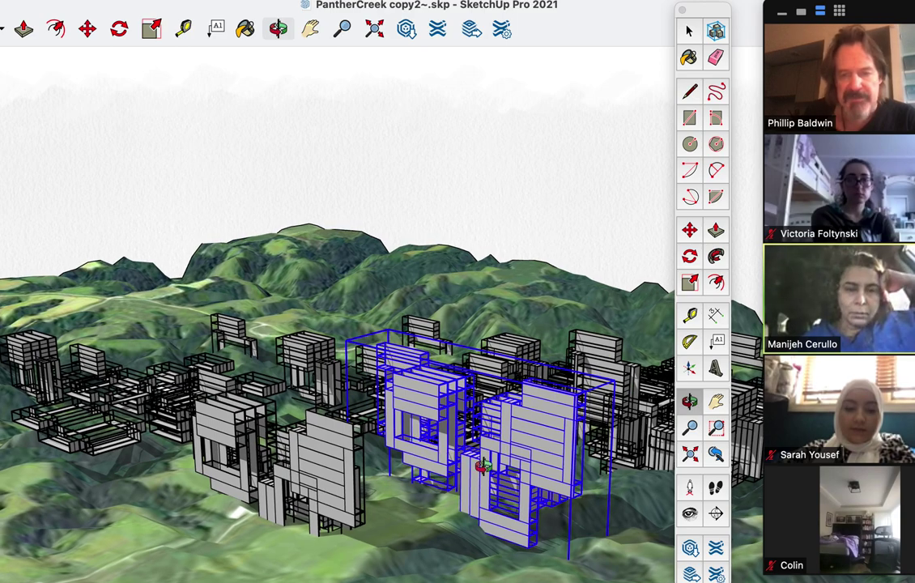
scroll(486, 478, "up", 5)
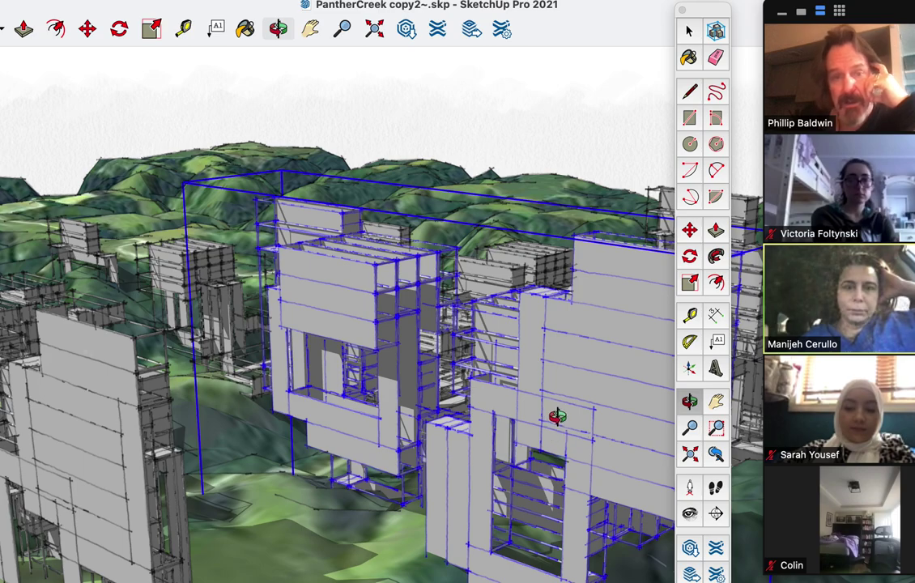
Switch to Top view and centre the building cluster in the plan.
key("super+2")
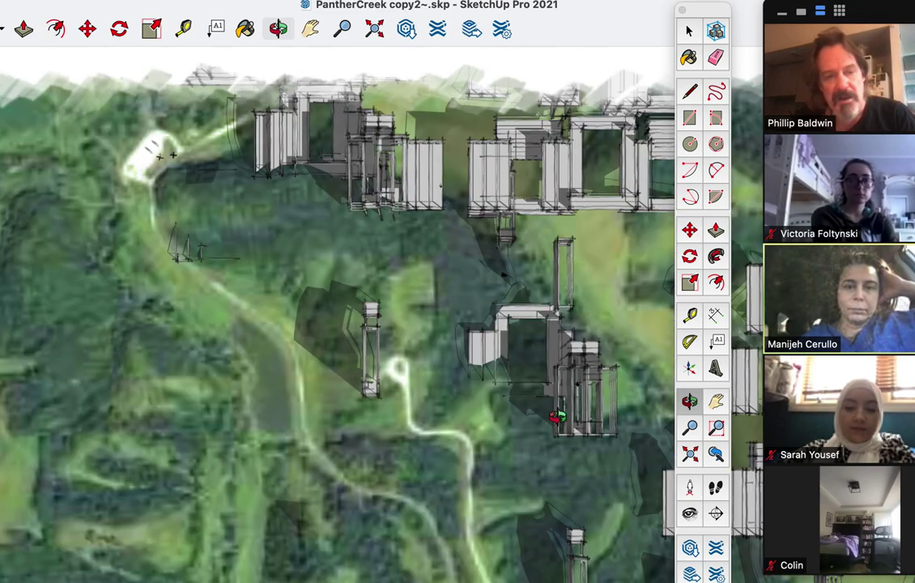
scroll(557, 417, "down", 5)
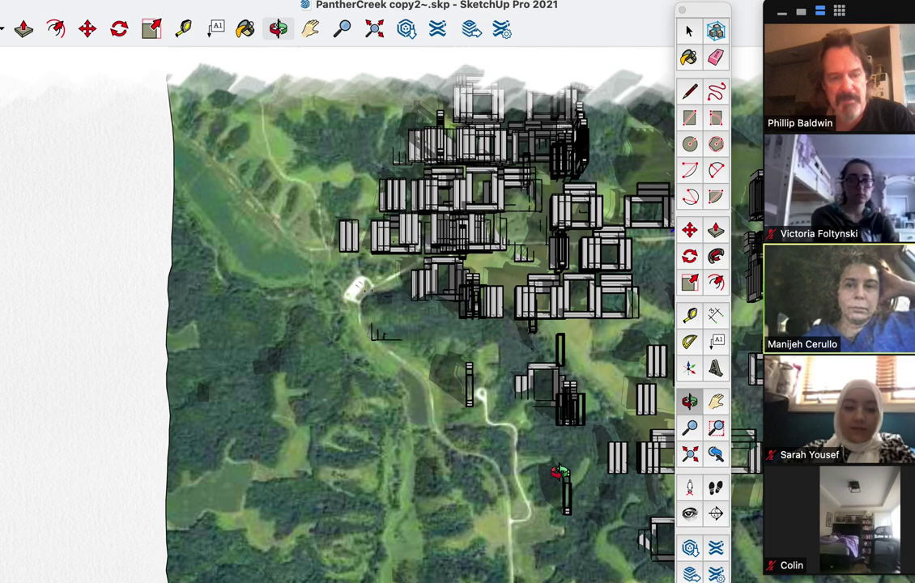
scroll(423, 527, "up", 3)
middle_click_drag(422, 527, 356, 579, "shift")
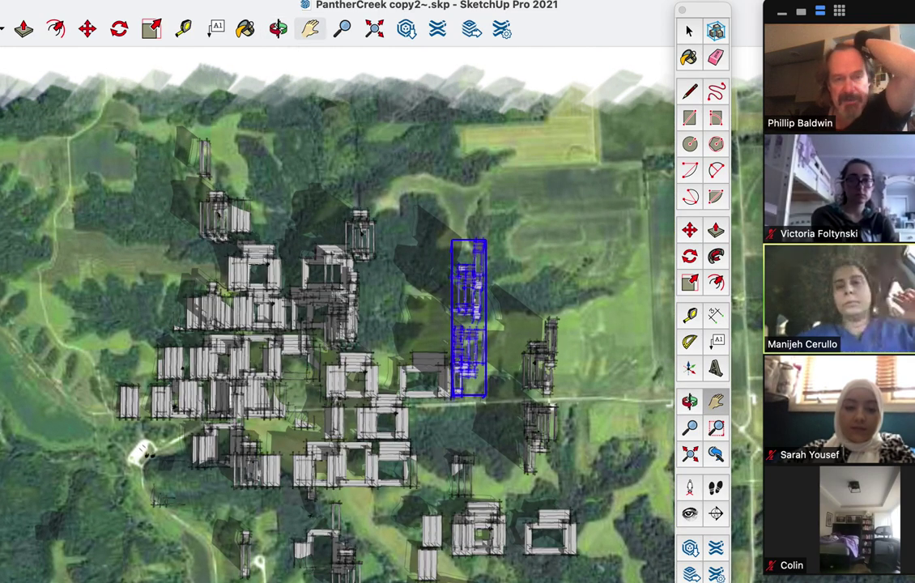
scroll(450, 364, "up", 4)
scroll(450, 364, "down", 3)
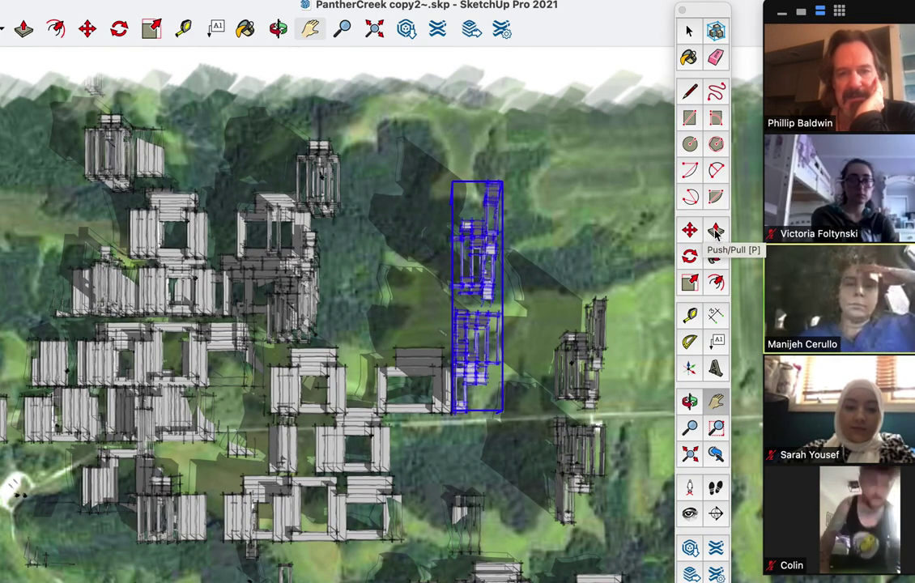
left_click(688, 30)
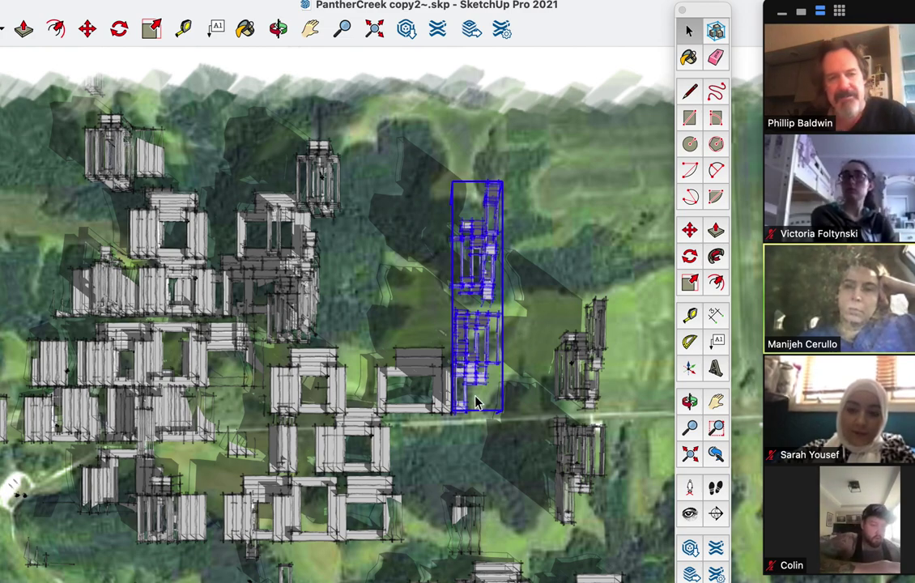
Move the copied group further down-left, then lower it onto the terrain in Front view.
key("m")
left_click(375, 559)
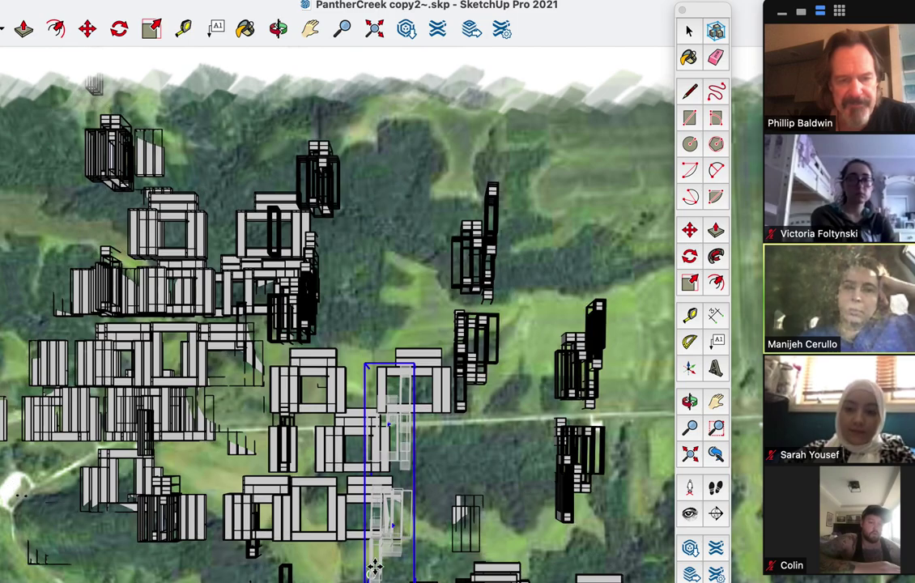
left_click(378, 567)
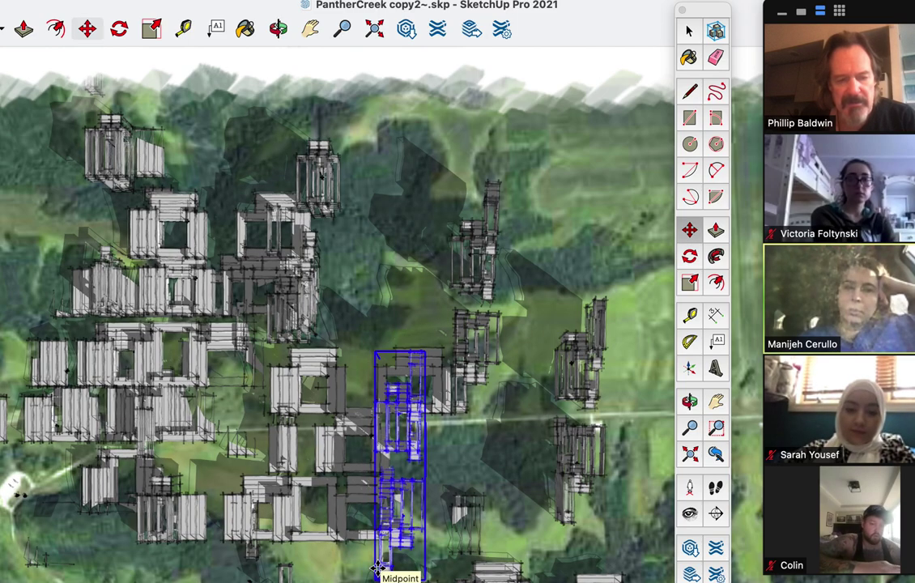
key("super+3")
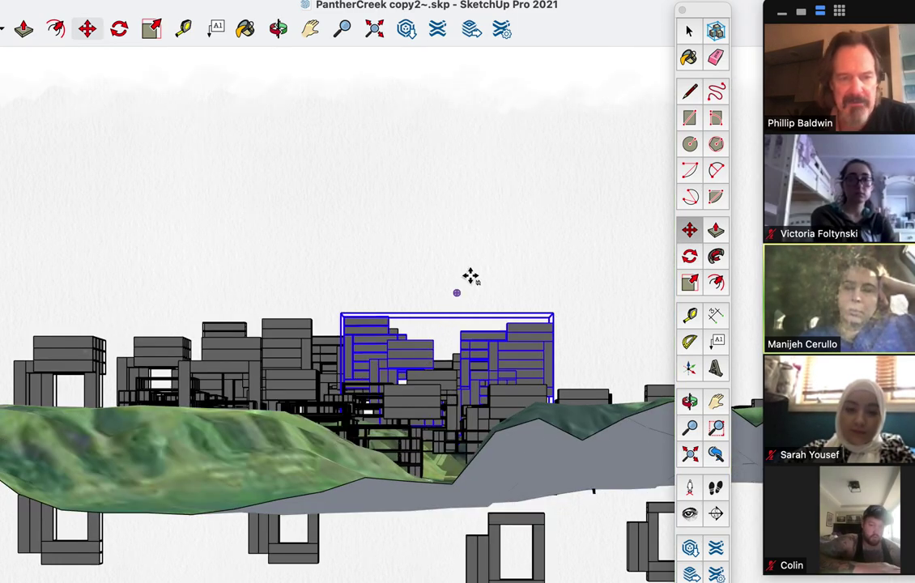
left_click(471, 248)
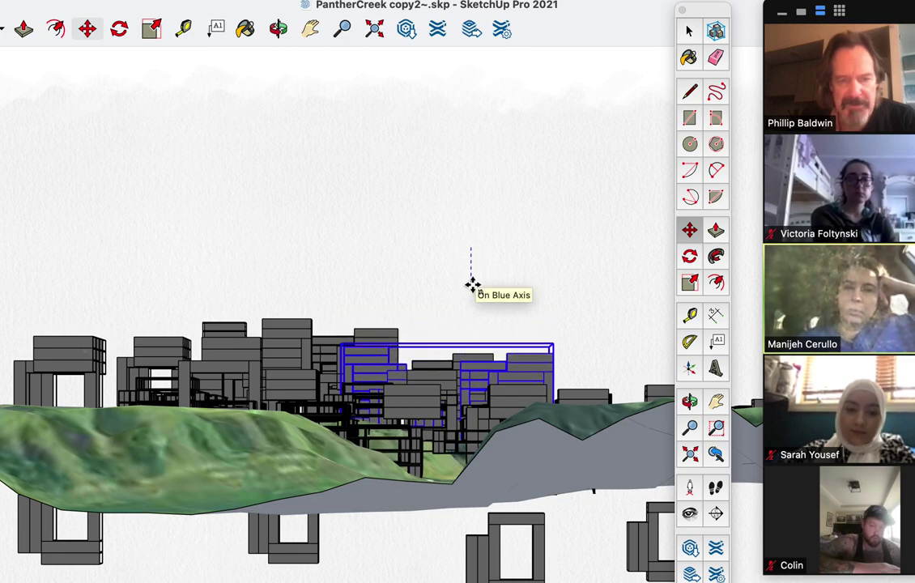
left_click(473, 284)
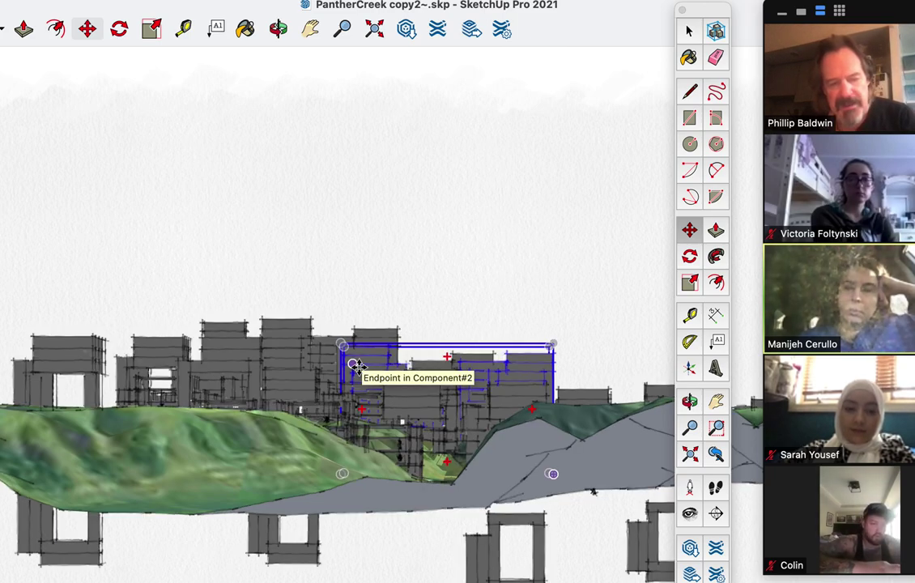
Screenshot the front elevation view and select the large group of lower buildings.
left_click_drag(40, 111, 599, 501)
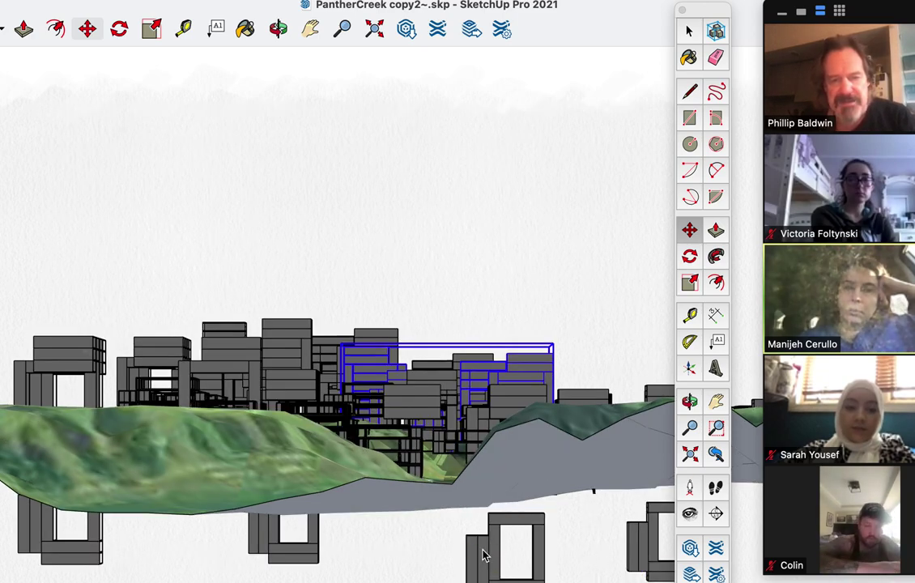
left_click(689, 31)
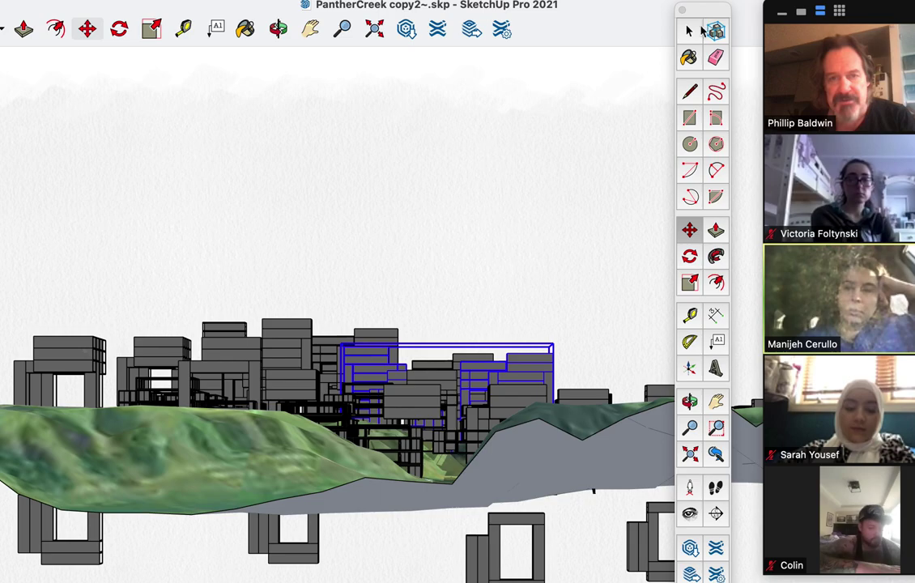
left_click(475, 572)
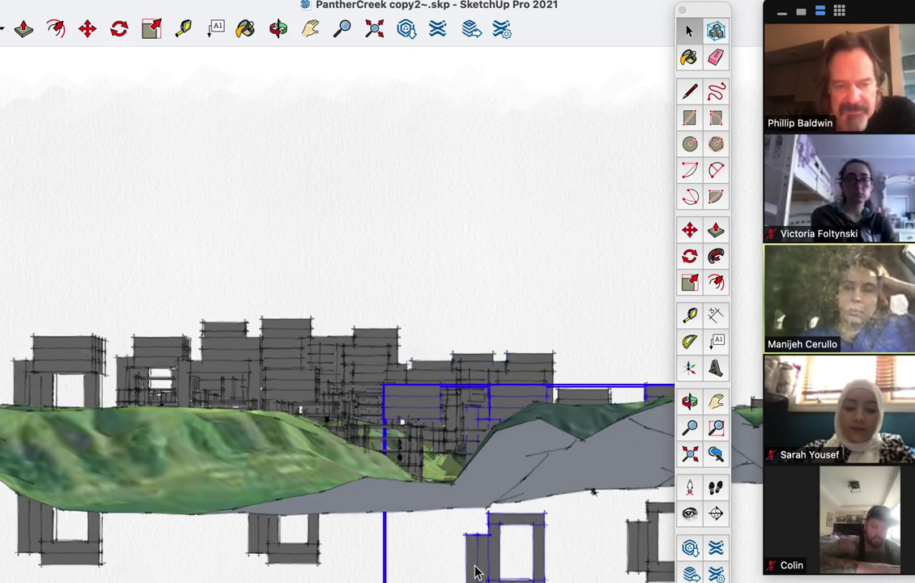
key("o")
left_click_drag(339, 229, 540, 425)
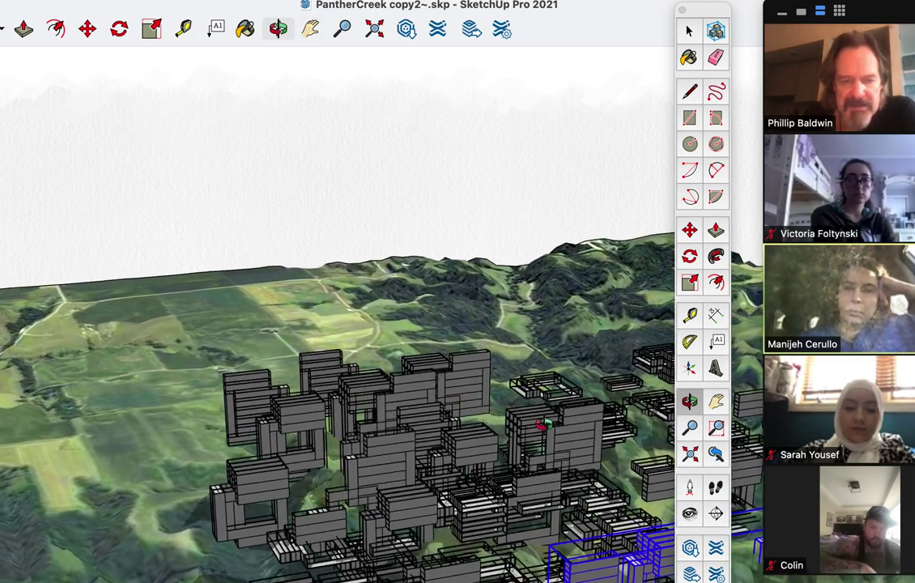
Orbit from Top view to an oblique perspective over the hillside building masses.
scroll(541, 425, "down", 3)
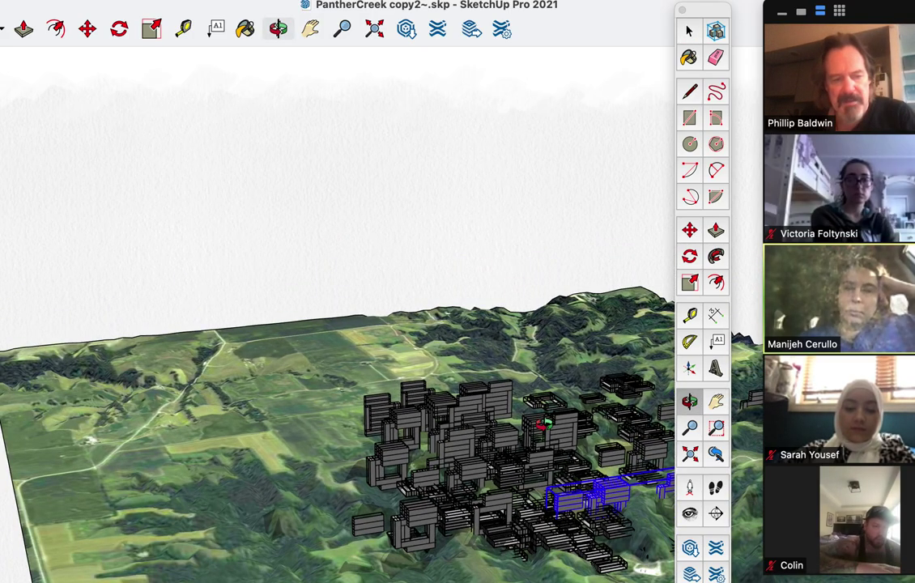
key("super+2")
scroll(215, 471, "up", 5)
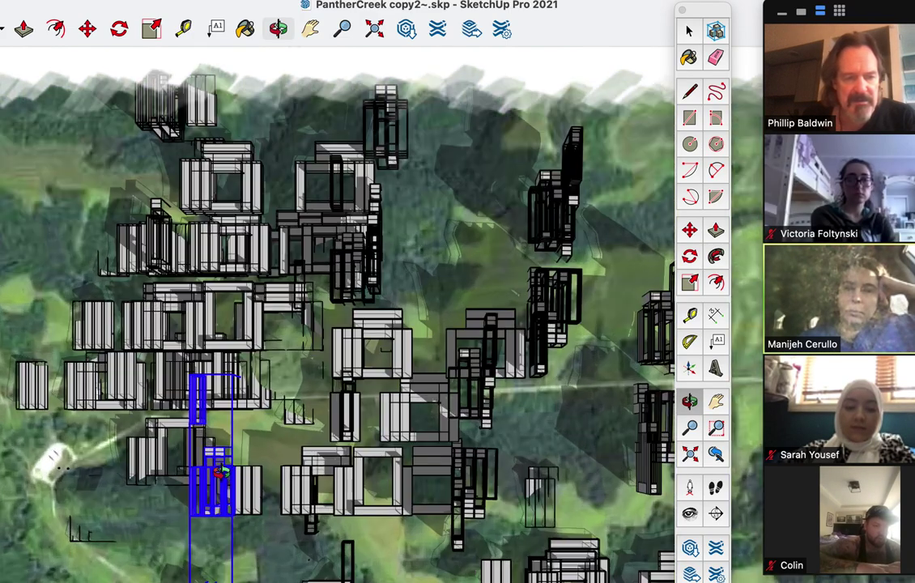
left_click_drag(215, 471, 496, 235)
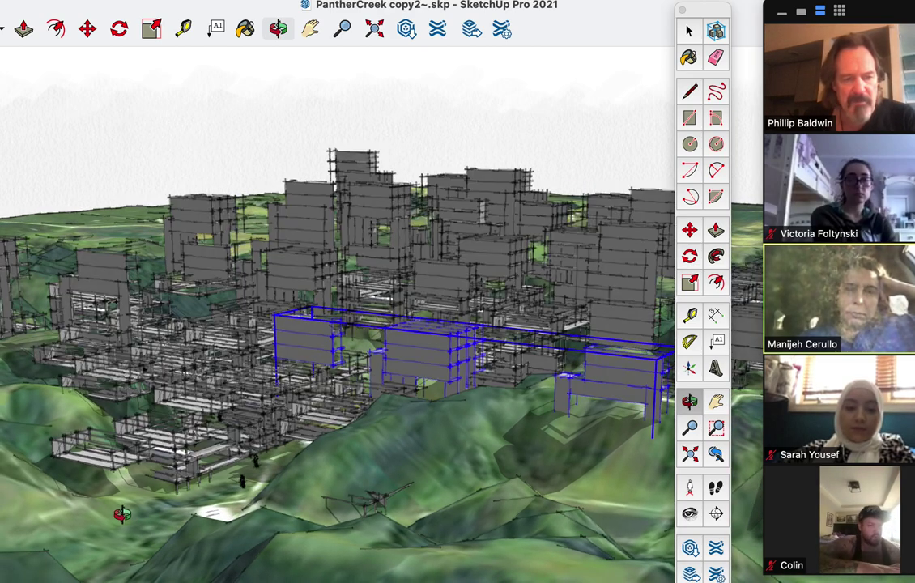
key("m")
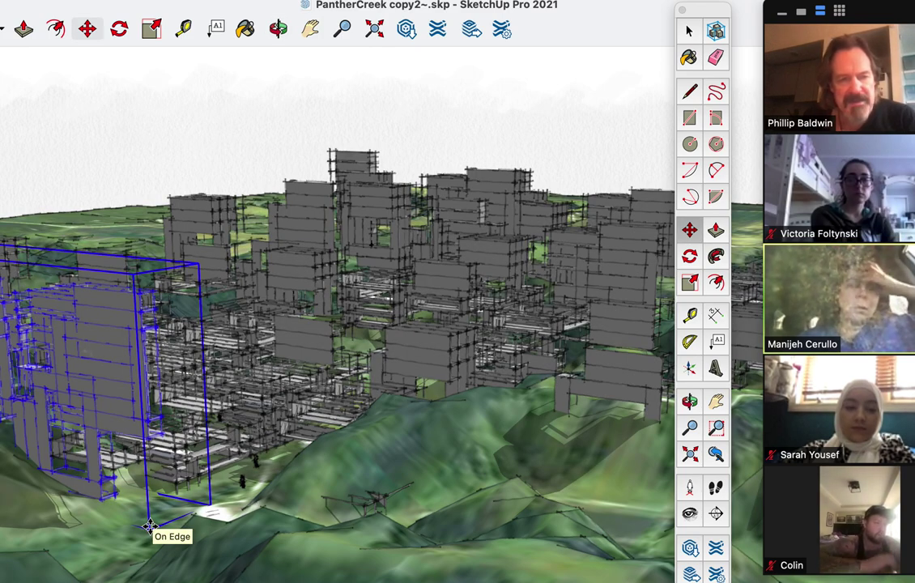
In Front view, move the left building group slightly to the right.
key("super+3")
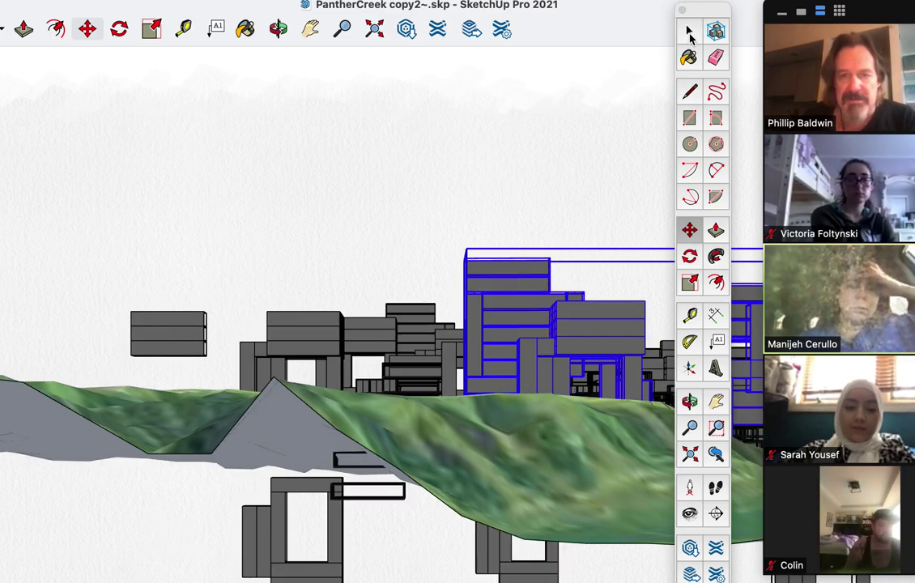
left_click(689, 32)
left_click(160, 325)
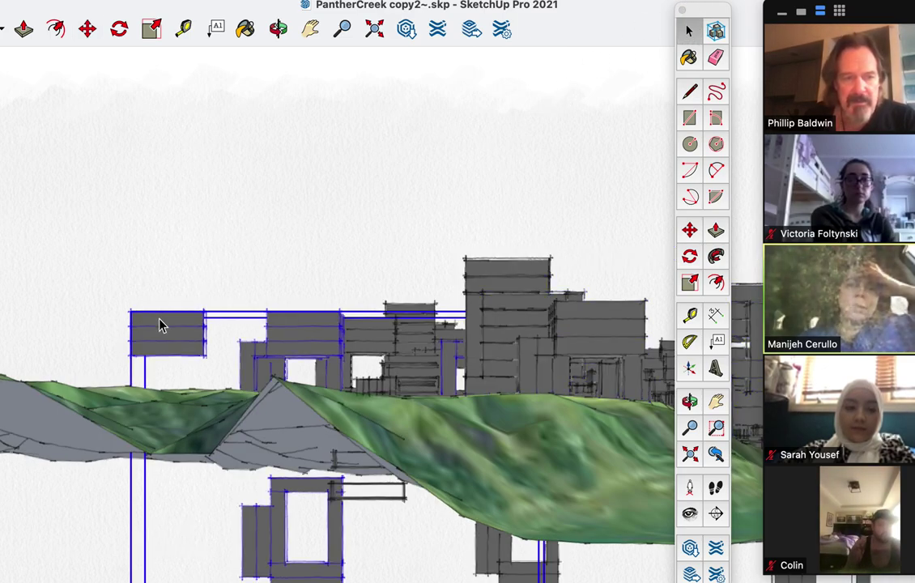
left_click(689, 230)
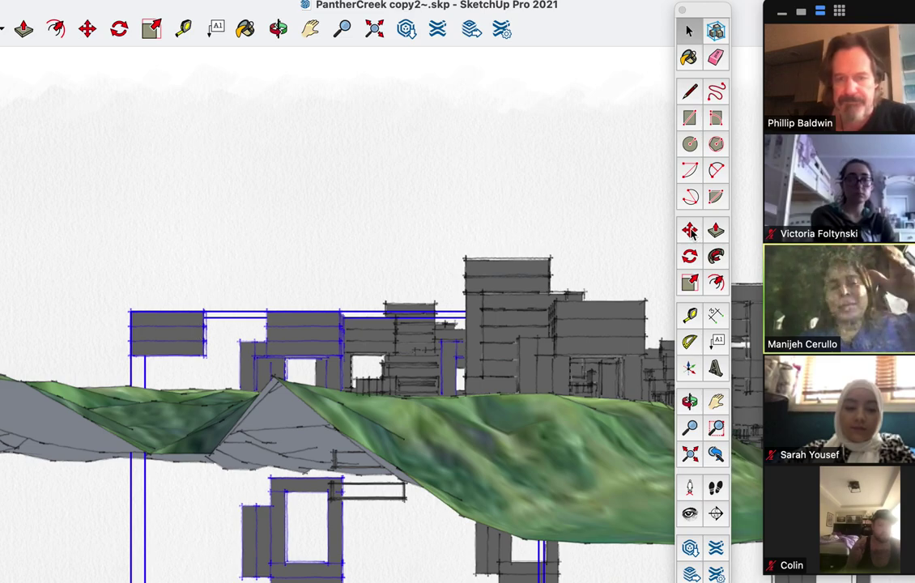
left_click(195, 188)
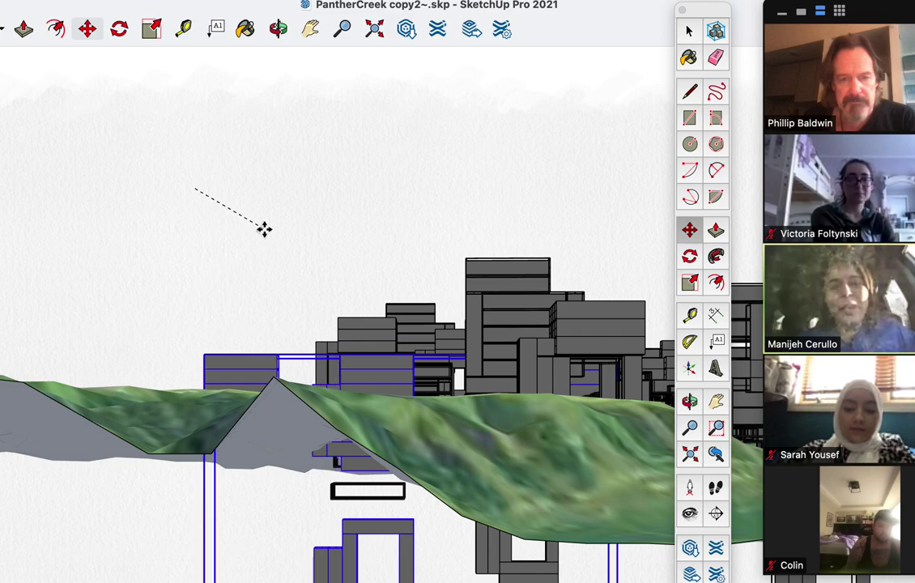
left_click(264, 229)
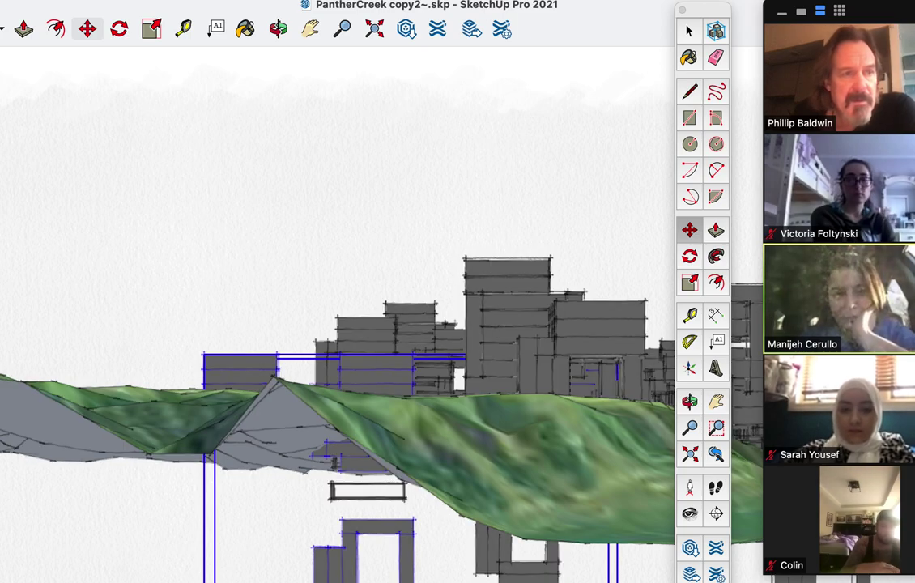
key("super+Tab")
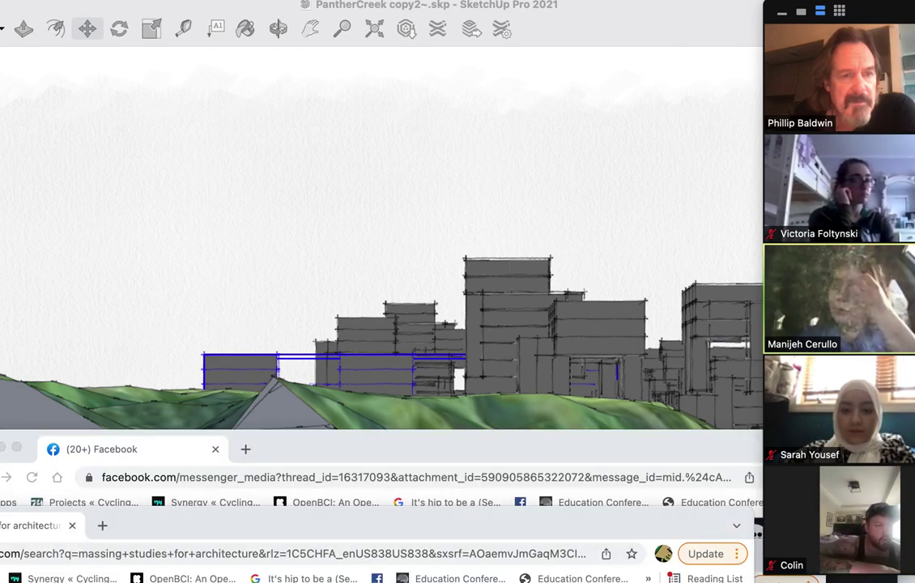
Google 'sketchup warehouse' in a new Chrome window and open the 3D Warehouse site.
left_click_drag(162, 531, 181, 483)
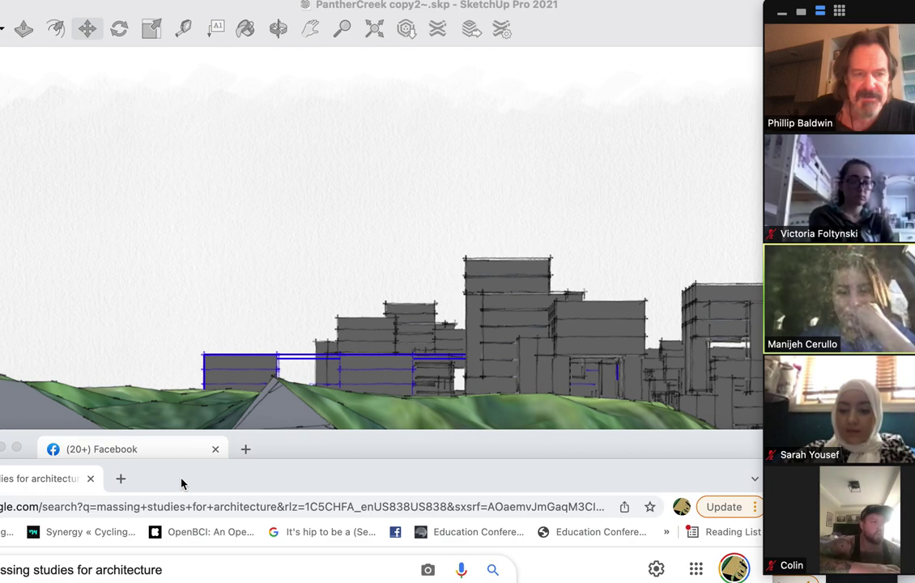
key("super+n")
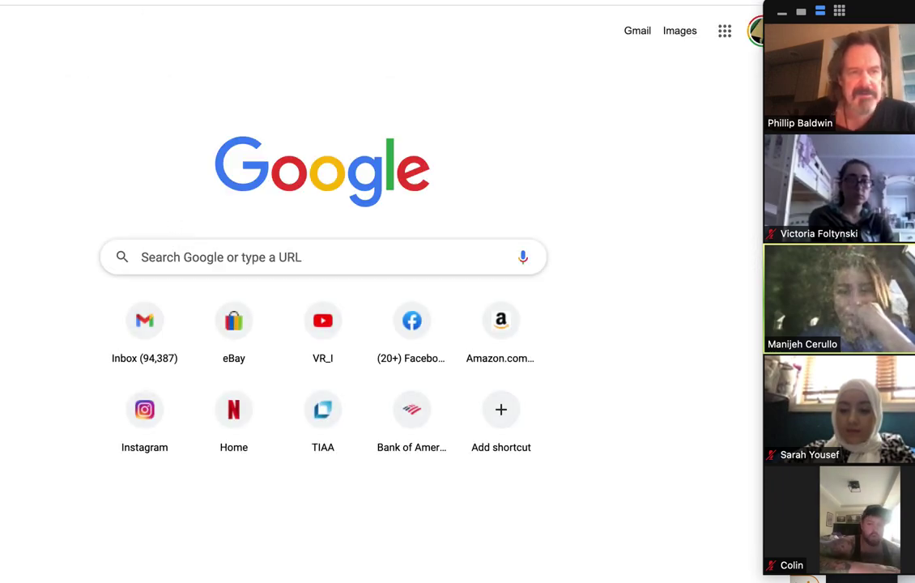
left_click_drag(57, 0, 115, 122)
left_click(72, 159)
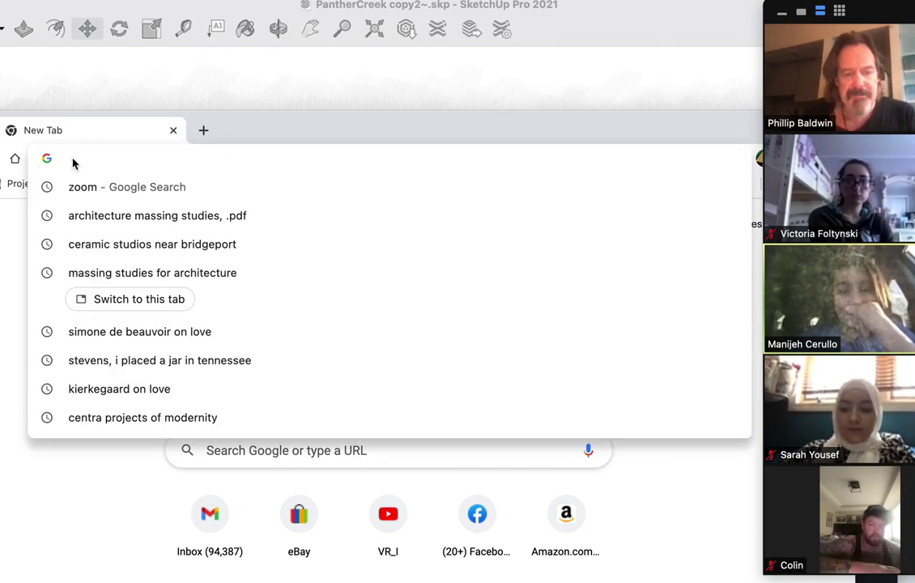
type("sket")
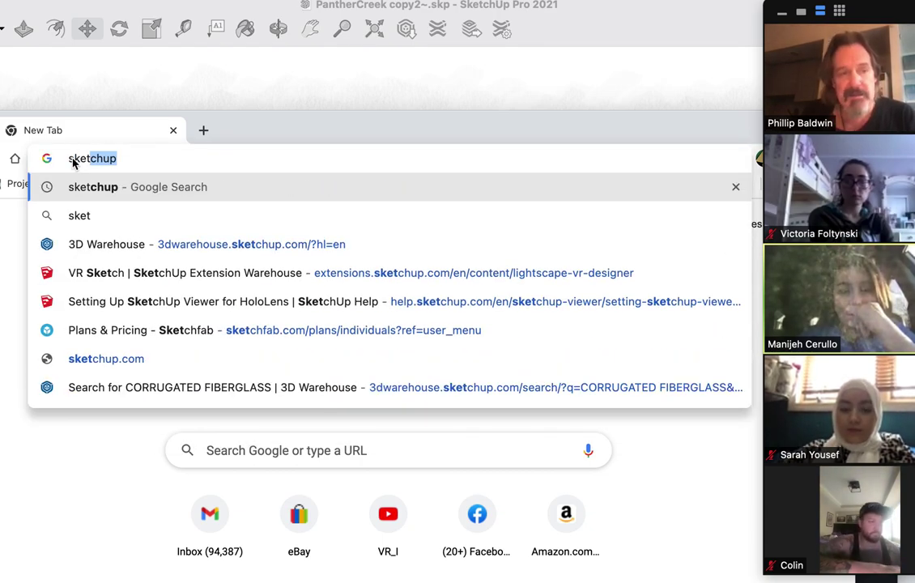
type("chup ware")
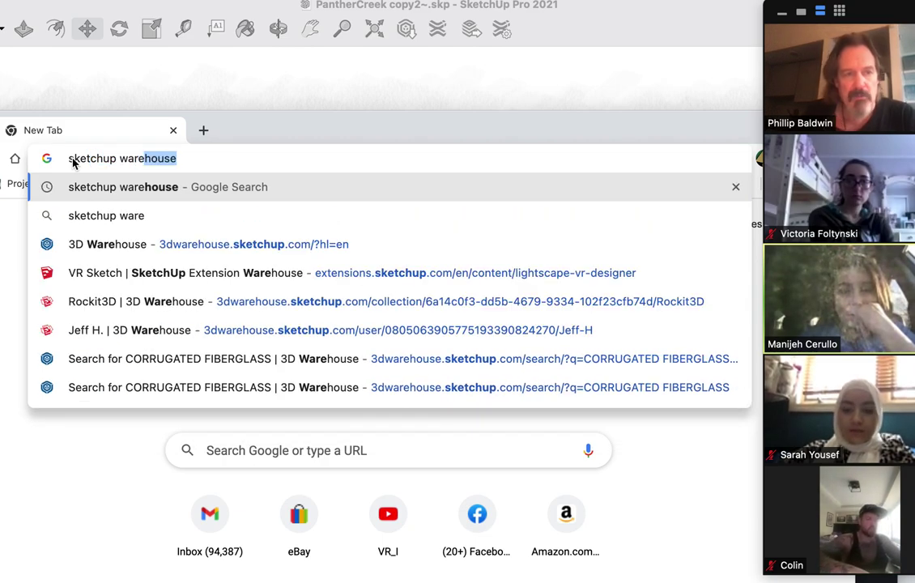
key("Return")
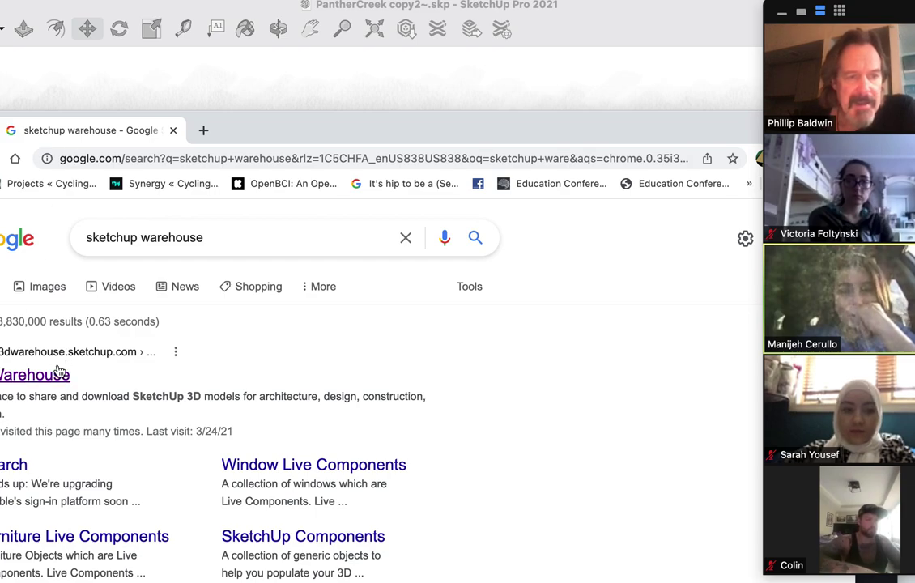
left_click_drag(236, 132, 332, 48)
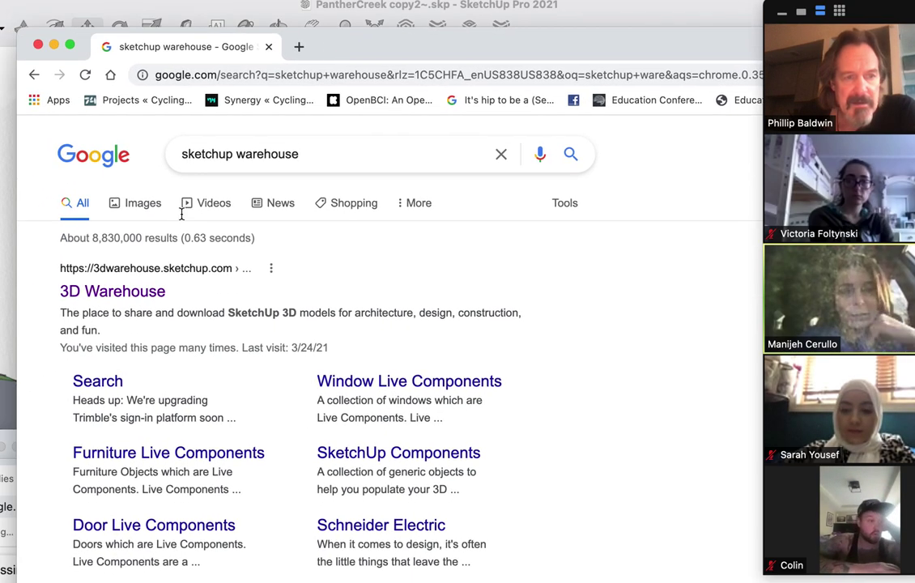
left_click(142, 293)
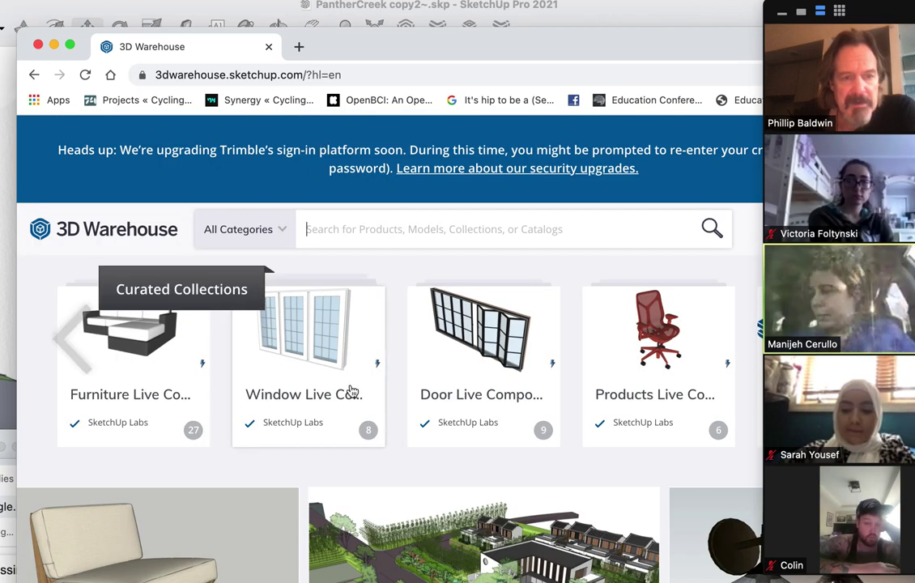
Search 3D Warehouse for 'container house'.
scroll(352, 386, "down", 4)
scroll(352, 382, "down", 8)
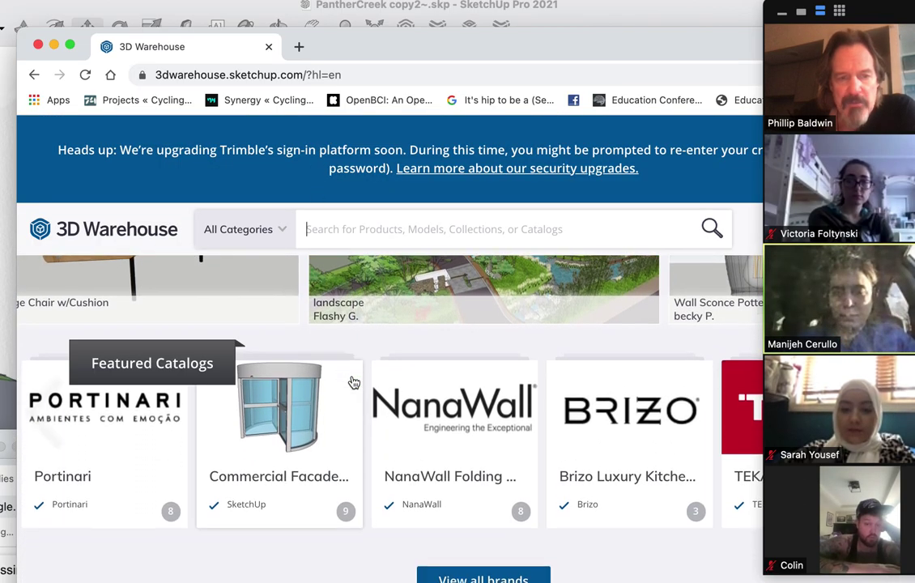
scroll(353, 382, "down", 2)
scroll(353, 382, "up", 9)
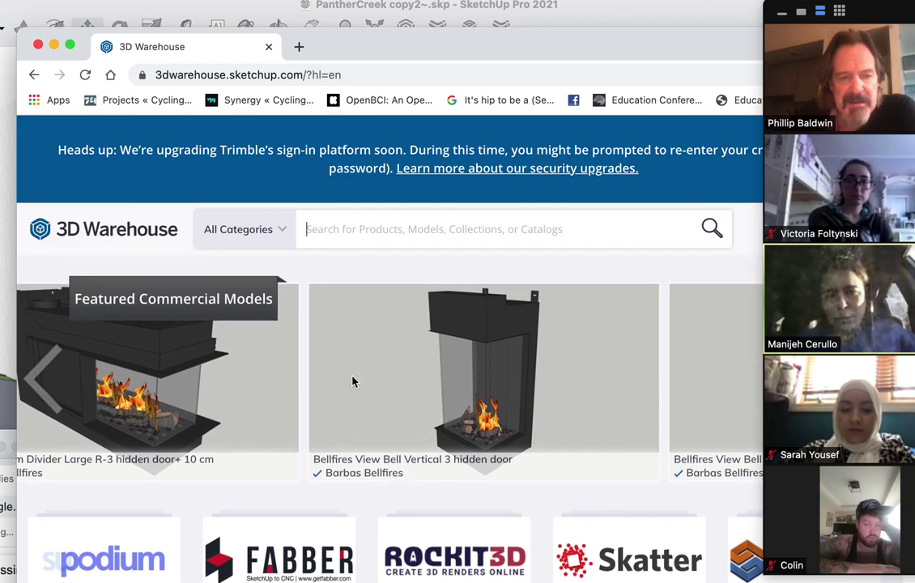
scroll(352, 382, "up", 10)
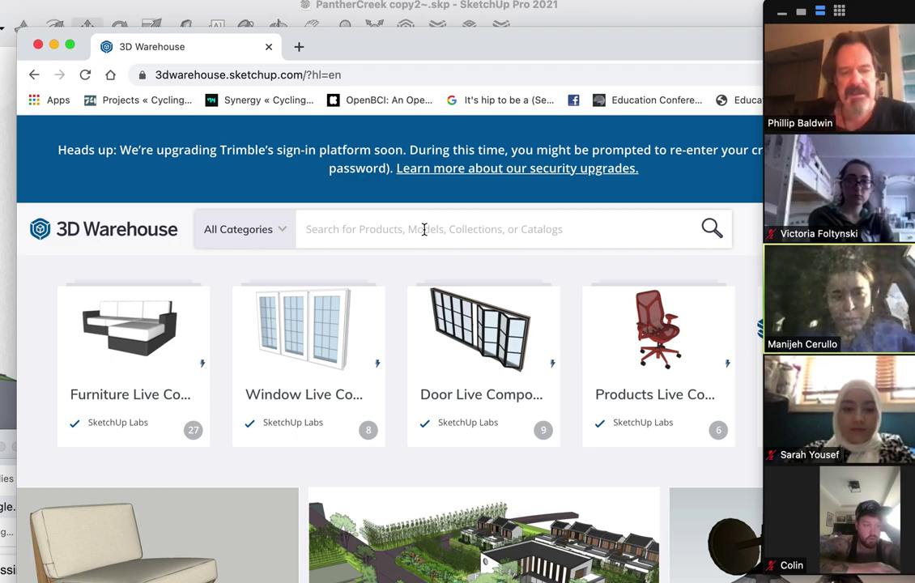
type("contai")
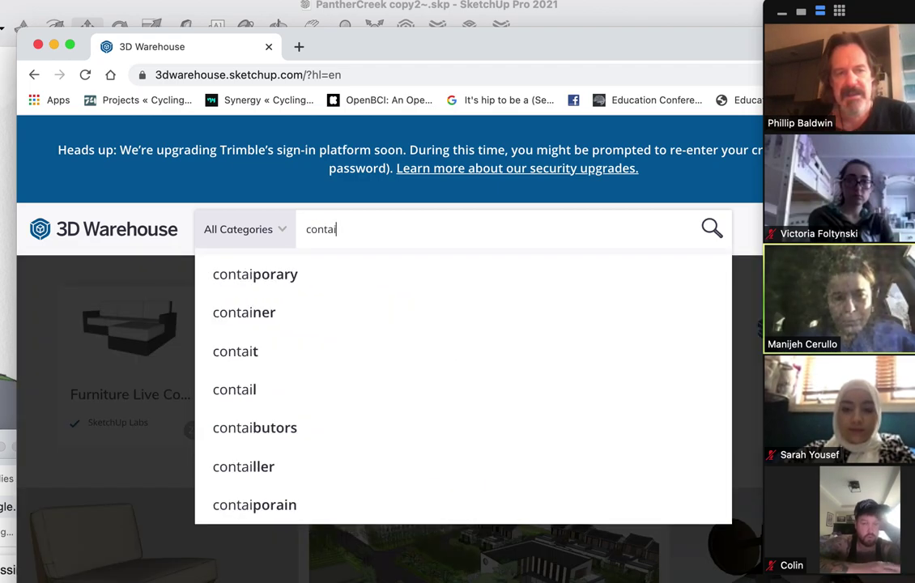
type("ner")
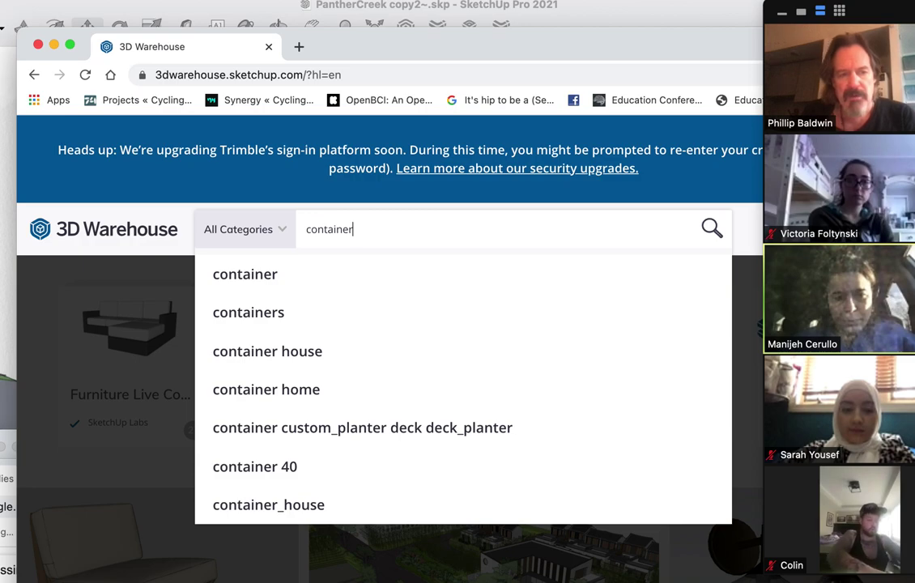
left_click(310, 354)
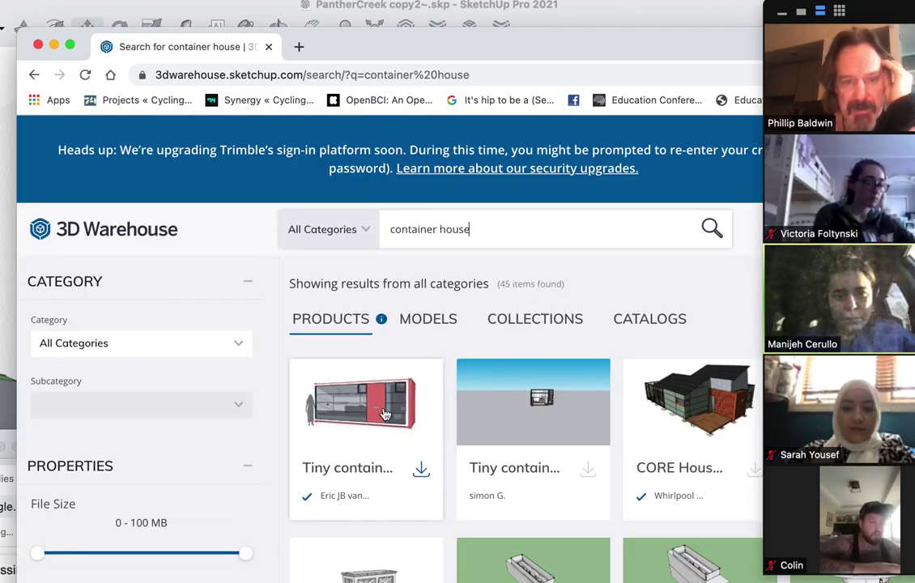
Download the first container model as a SketchUp 2020 file.
left_click(421, 470)
left_click(388, 547)
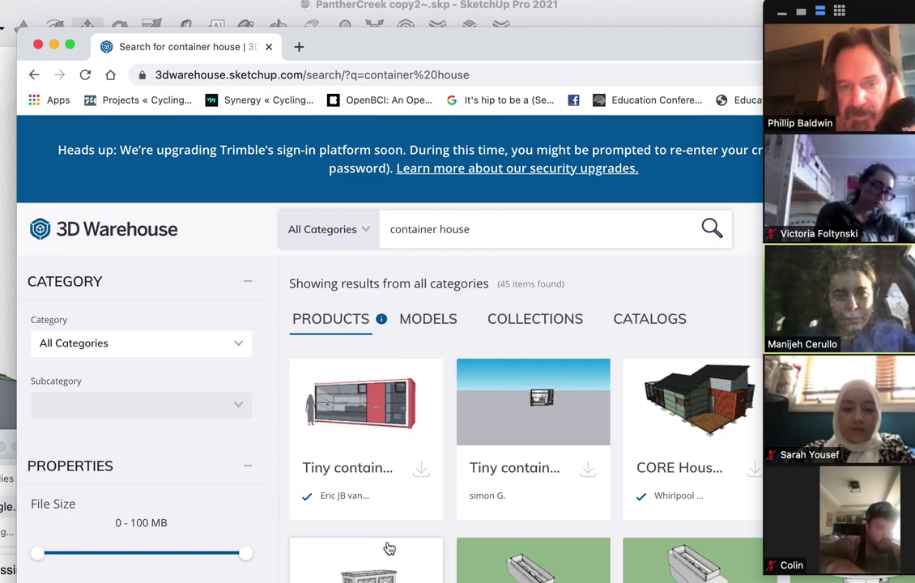
left_click_drag(625, 40, 500, 0)
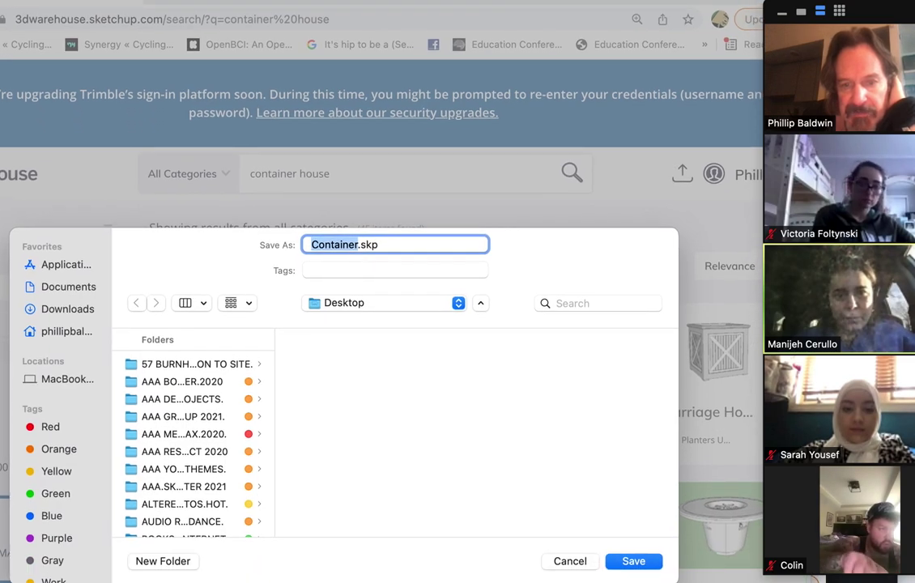
Save Container.skp, filter to Models, and save the first model as a SketchUp 2020 file.
left_click(633, 562)
scroll(624, 525, "down", 2)
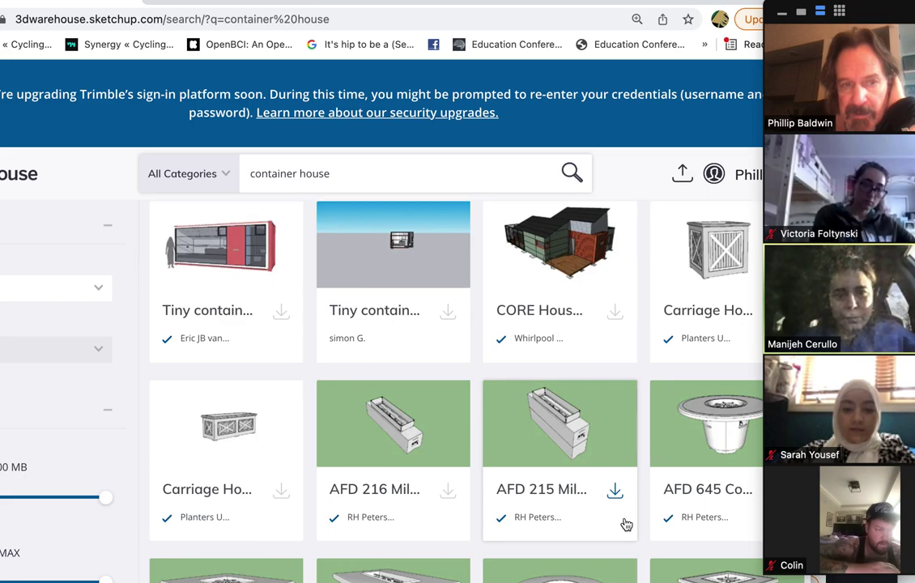
scroll(625, 524, "up", 2)
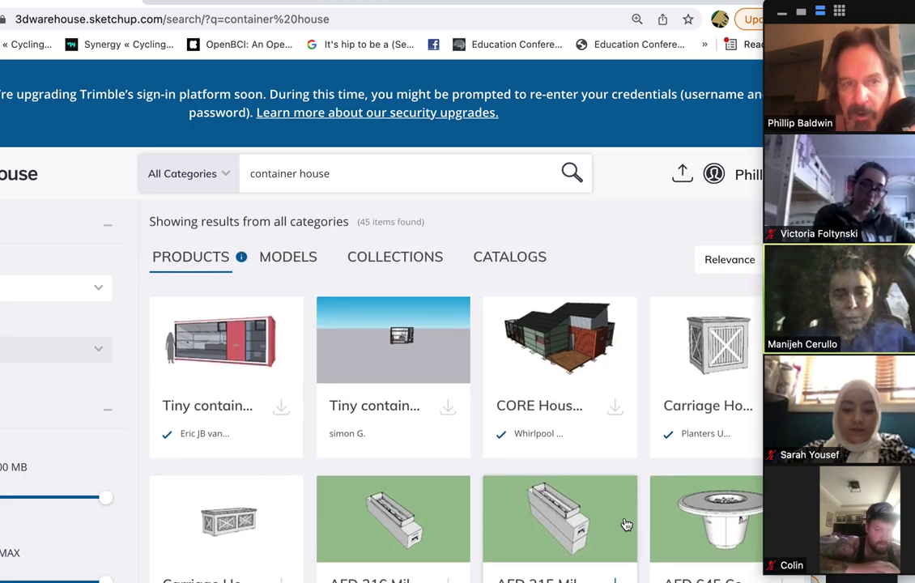
left_click(298, 258)
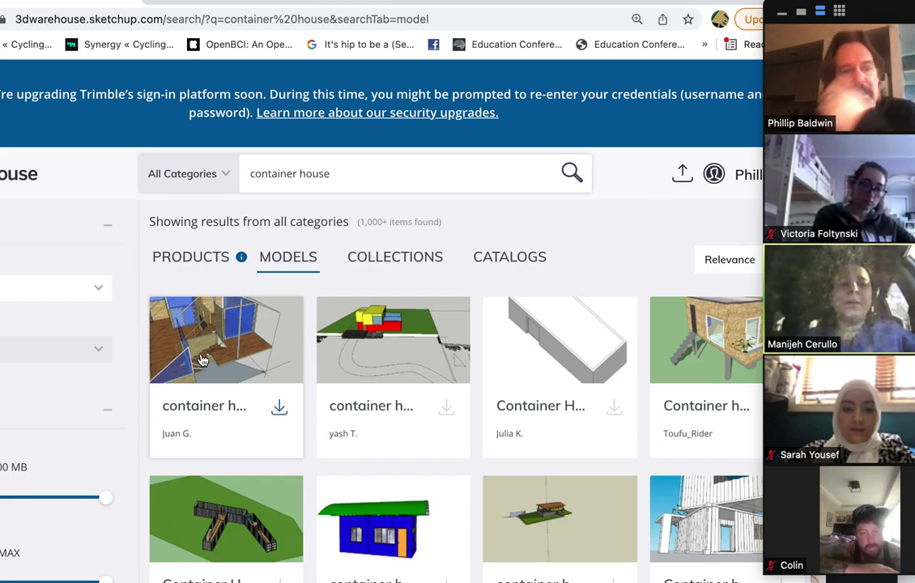
left_click(278, 408)
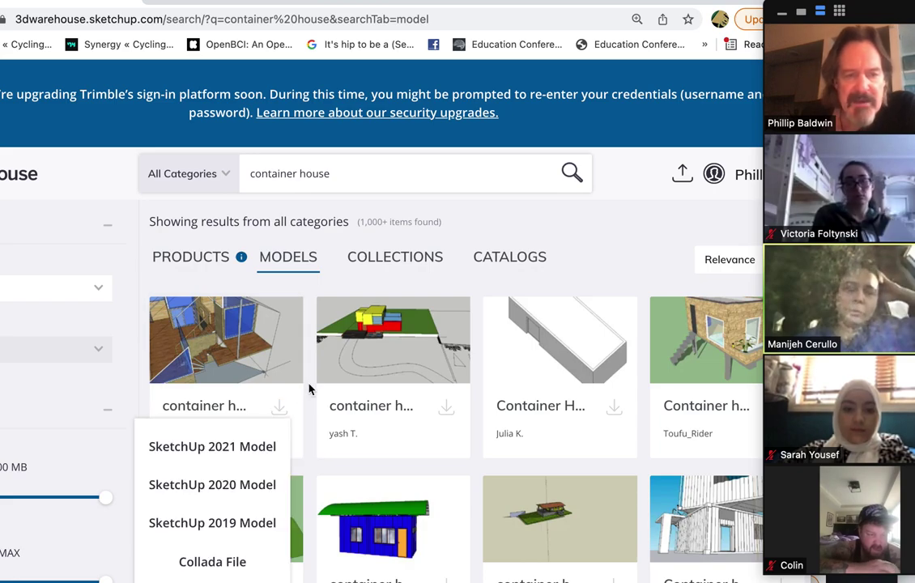
left_click(240, 484)
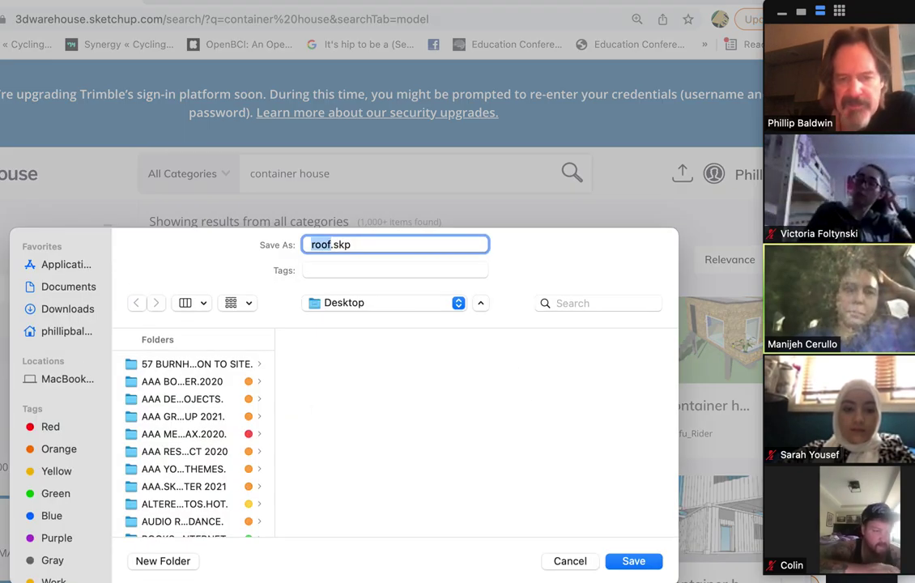
left_click(631, 561)
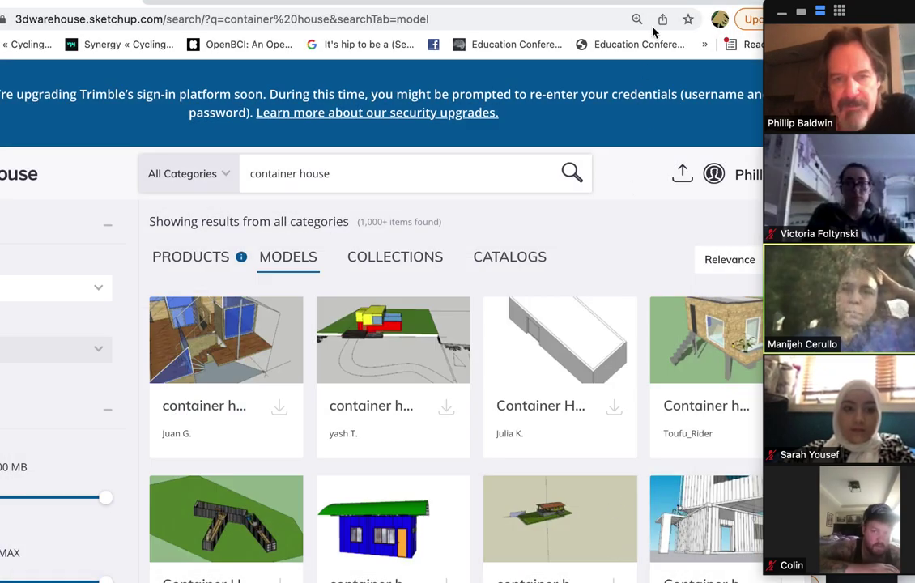
Save the Container house model (huogui) as a SketchUp 2020 file from its details page.
left_click(684, 525)
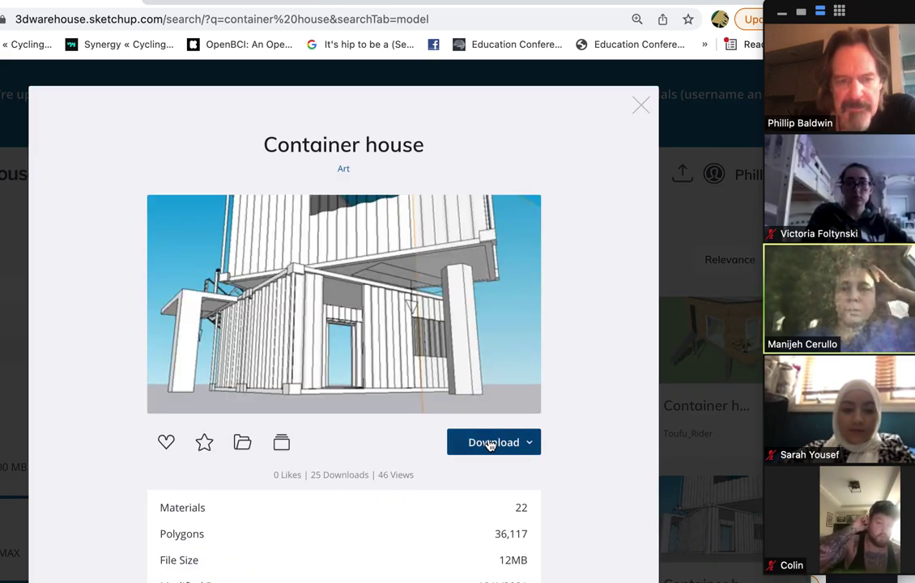
left_click(490, 441)
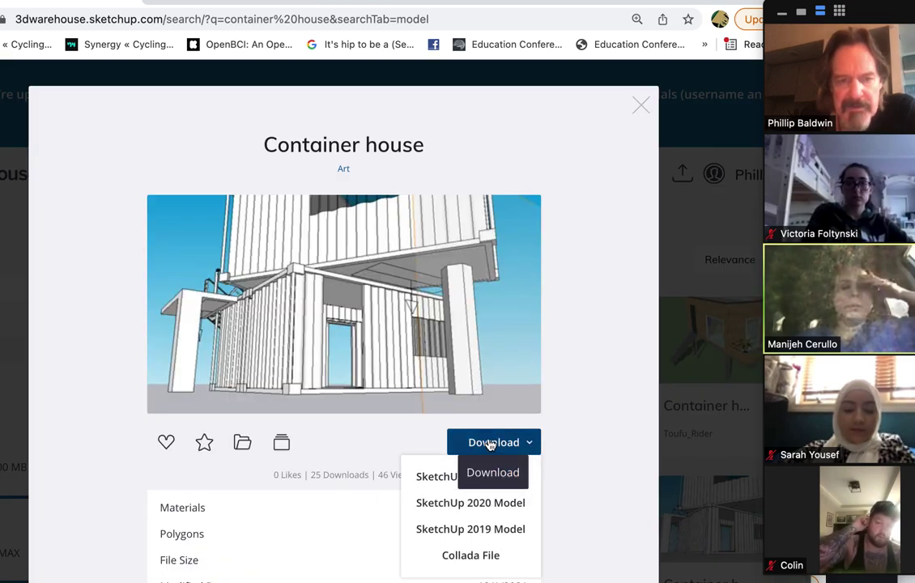
left_click(476, 502)
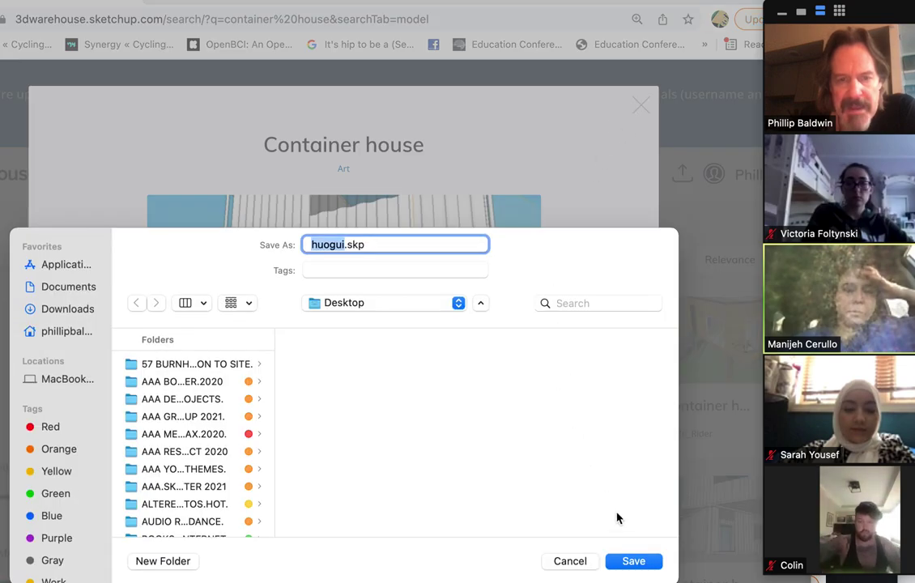
left_click(632, 562)
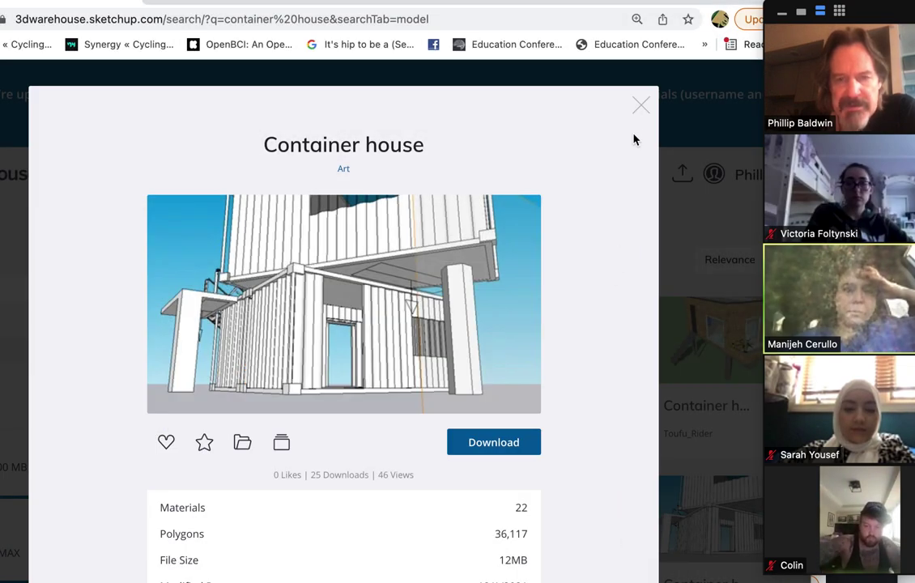
left_click(640, 108)
Save the glass-fronted container+house+1 model to the Desktop as a SketchUp 2020 file.
scroll(547, 474, "down", 3)
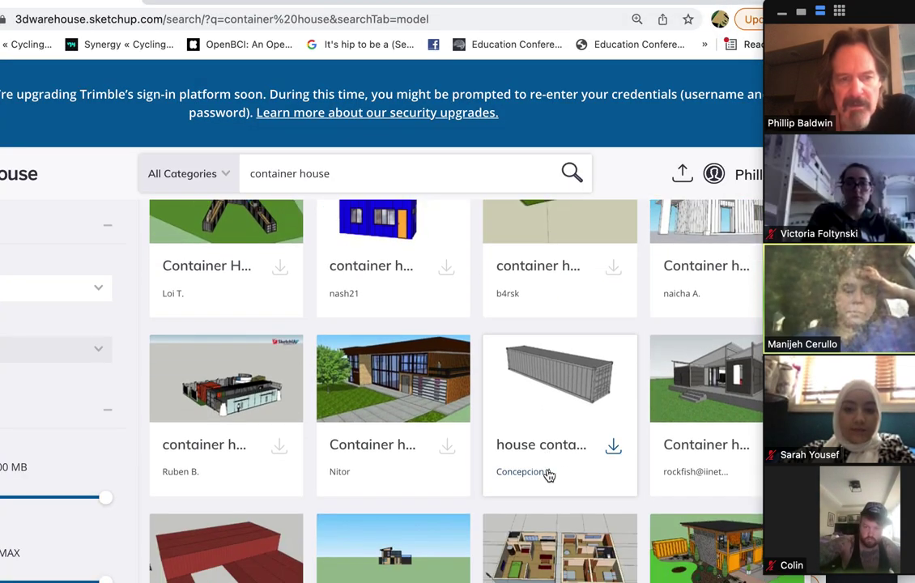
scroll(547, 474, "down", 1)
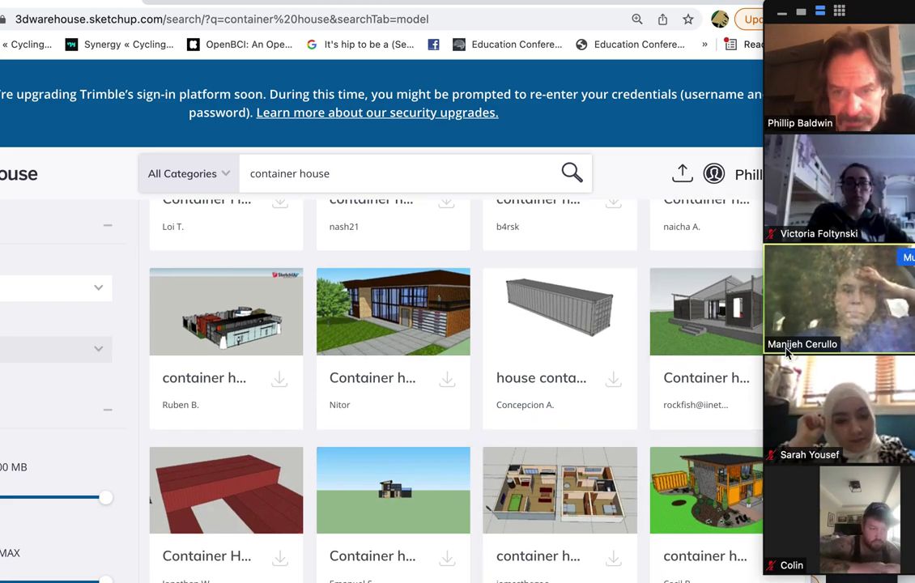
left_click_drag(554, 8, 429, 5)
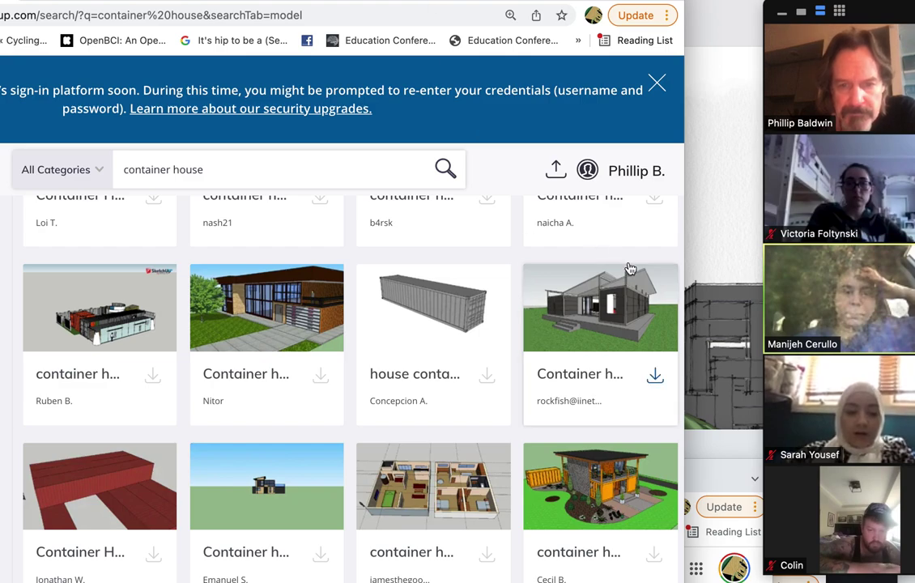
scroll(446, 420, "down", 3)
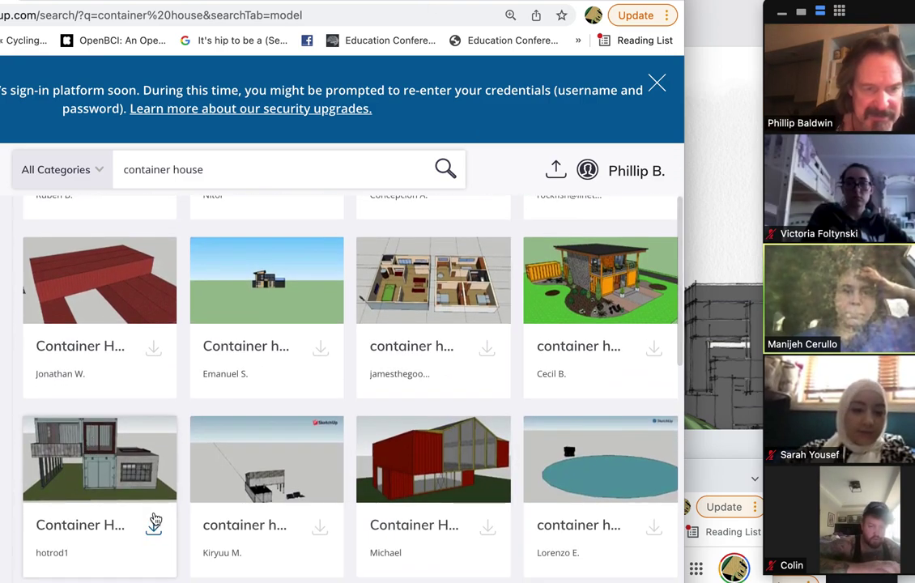
scroll(156, 529, "down", 3)
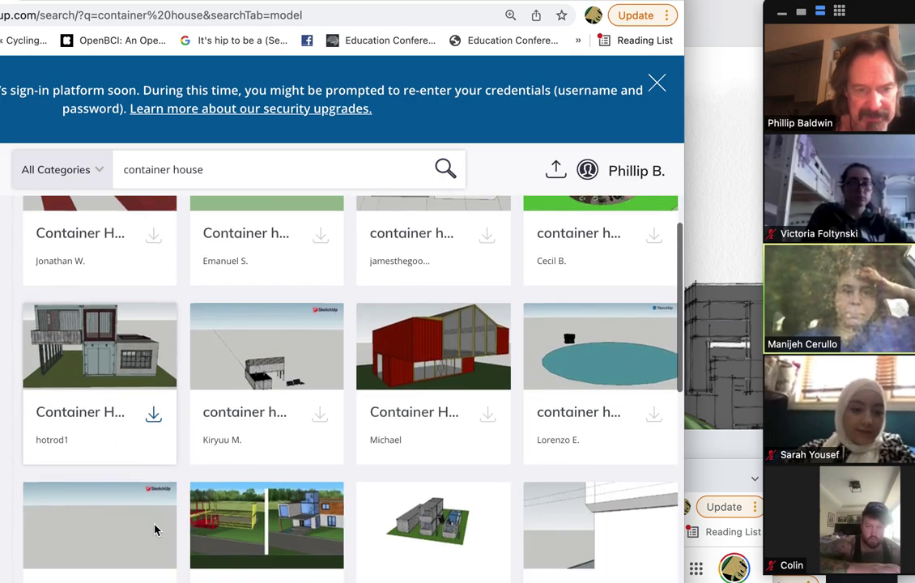
scroll(275, 441, "down", 1)
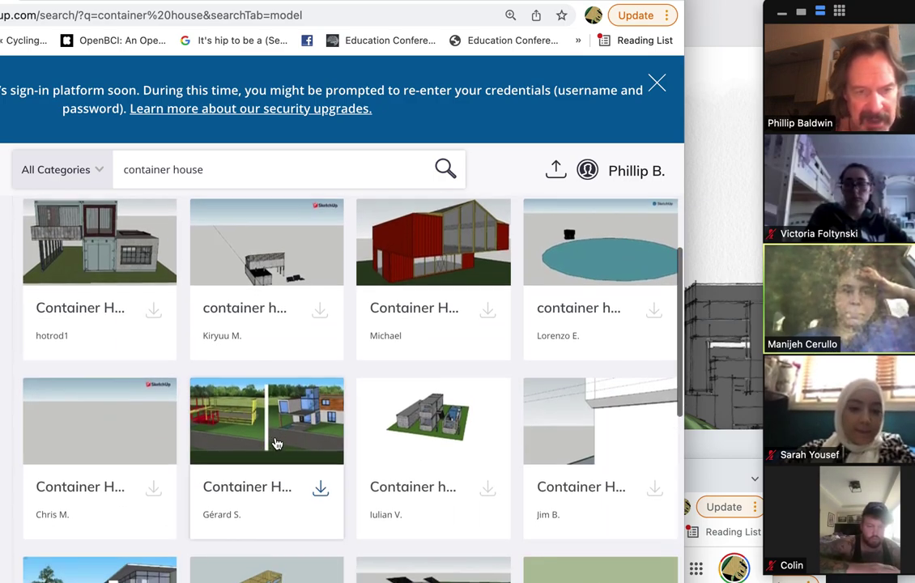
scroll(275, 441, "down", 1)
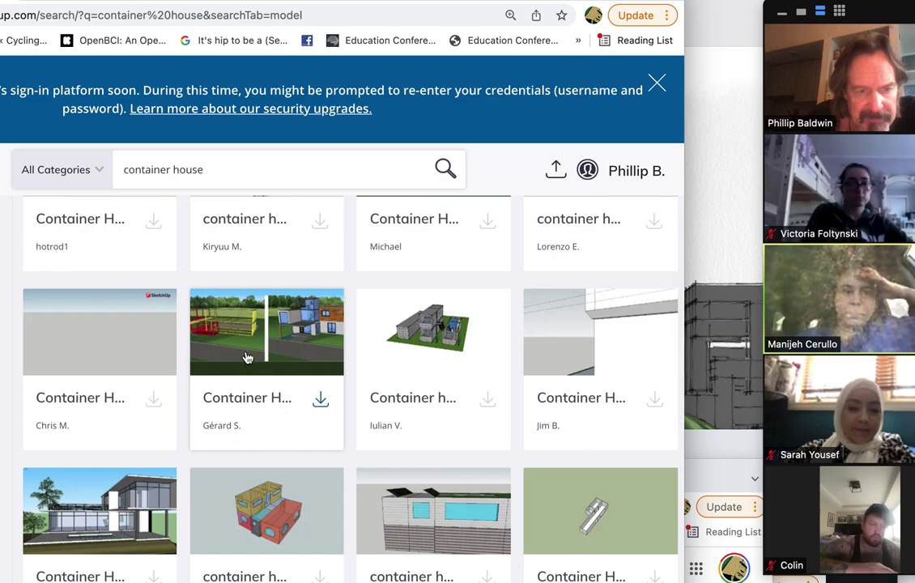
scroll(265, 380, "down", 2)
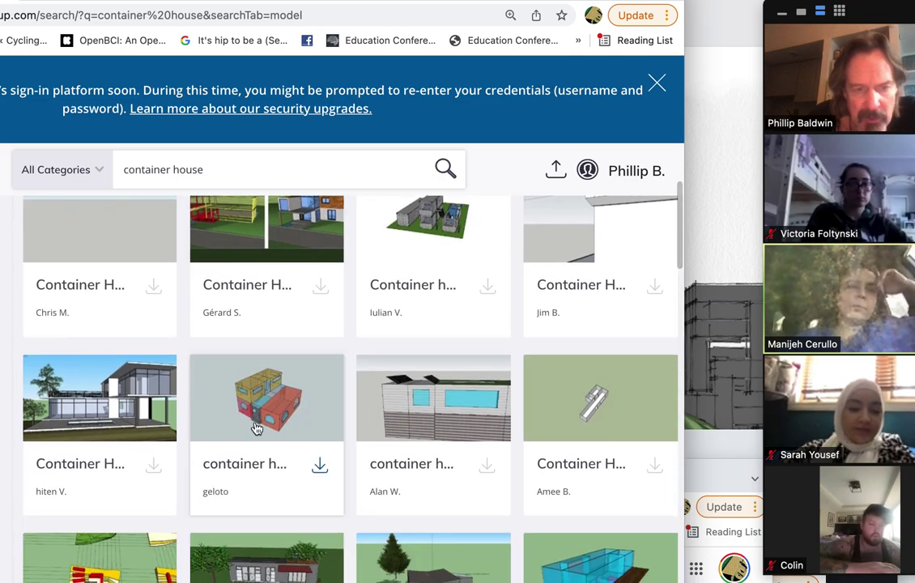
scroll(270, 413, "down", 2)
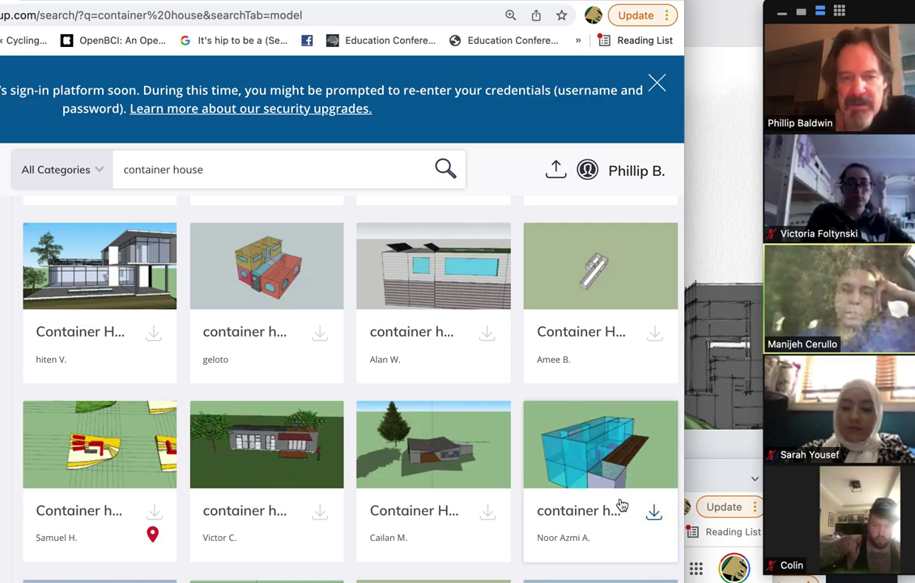
scroll(570, 466, "down", 5)
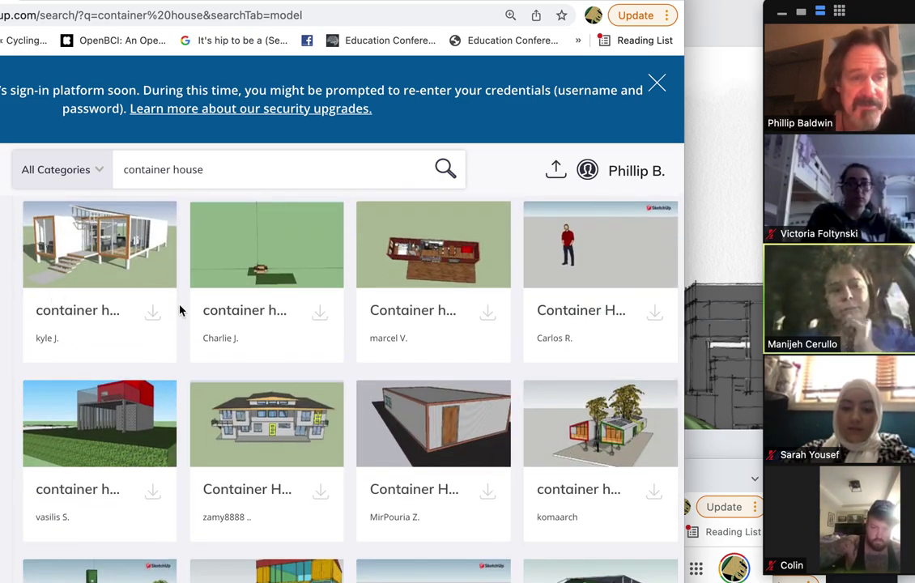
left_click(153, 314)
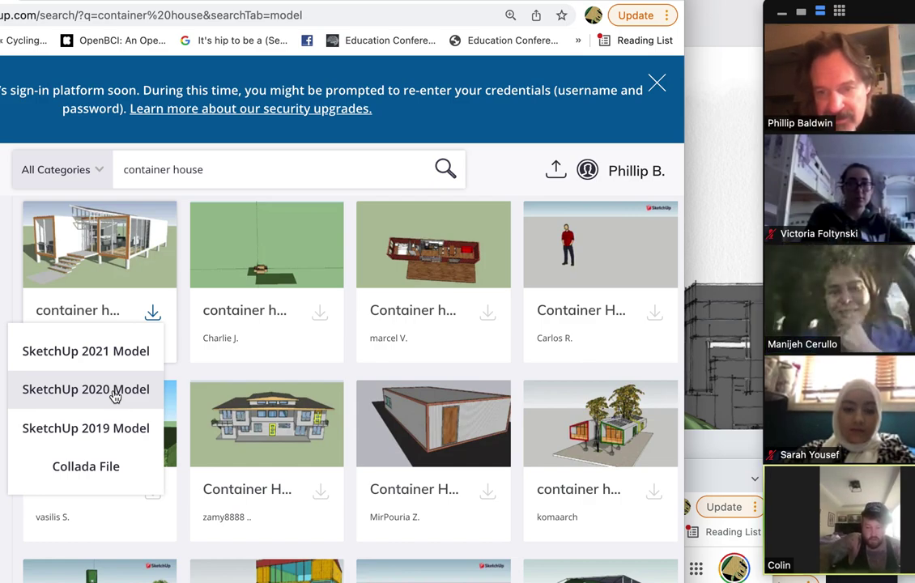
left_click(152, 314)
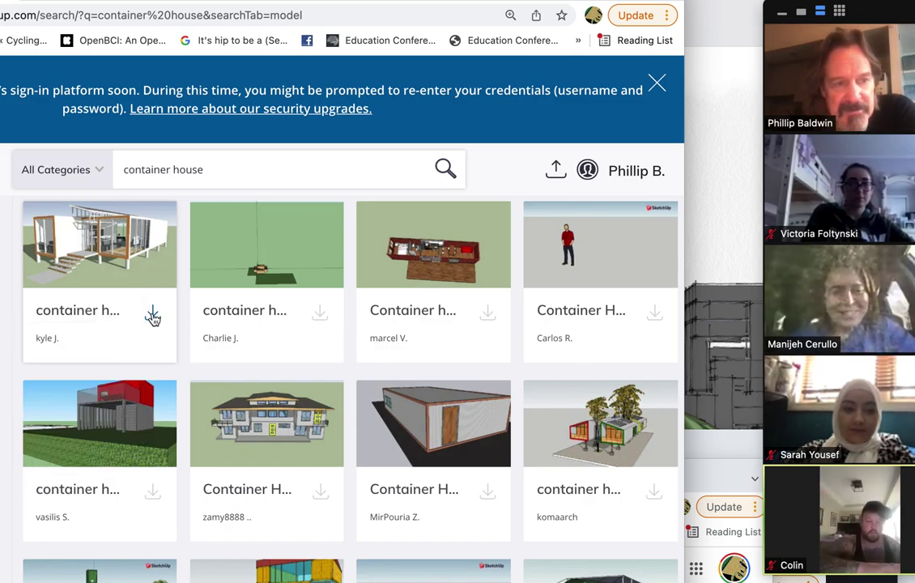
left_click(152, 314)
left_click(130, 393)
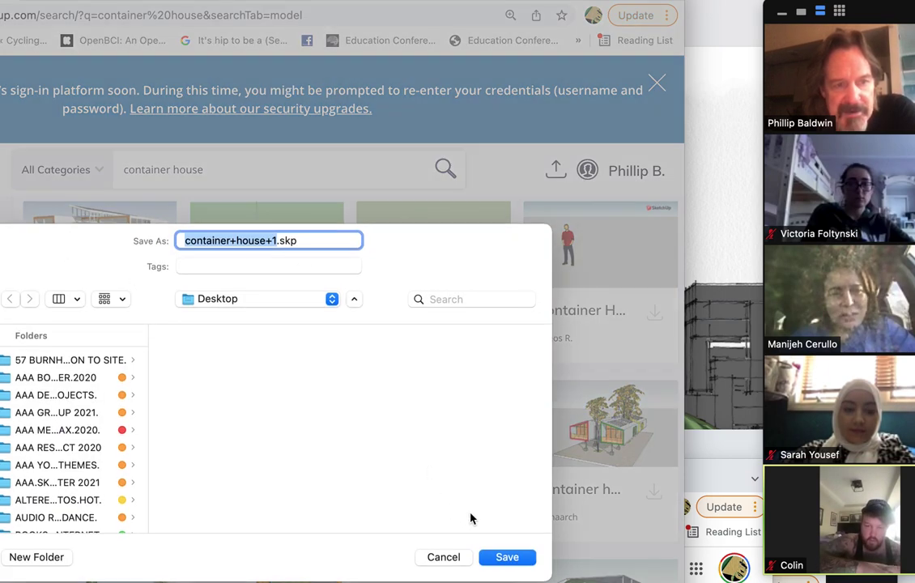
left_click(500, 557)
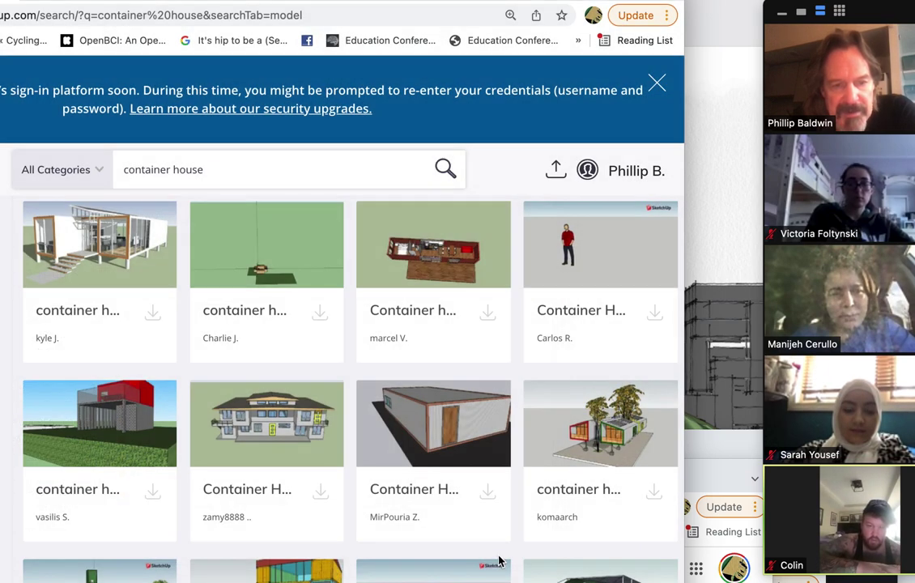
Save the yellow stacked-container model as a SketchUp 2020 file named Untitled.skp.
scroll(316, 559, "down", 3)
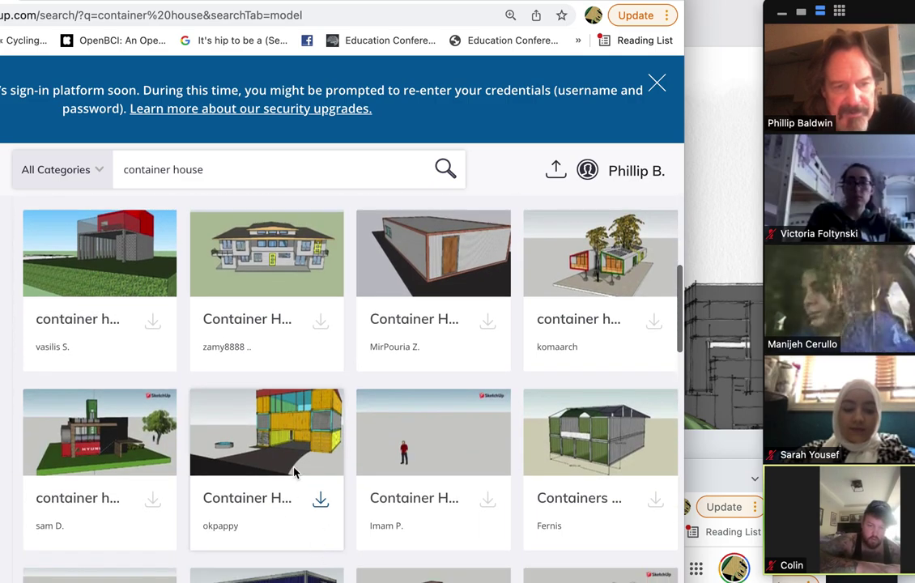
left_click(321, 499)
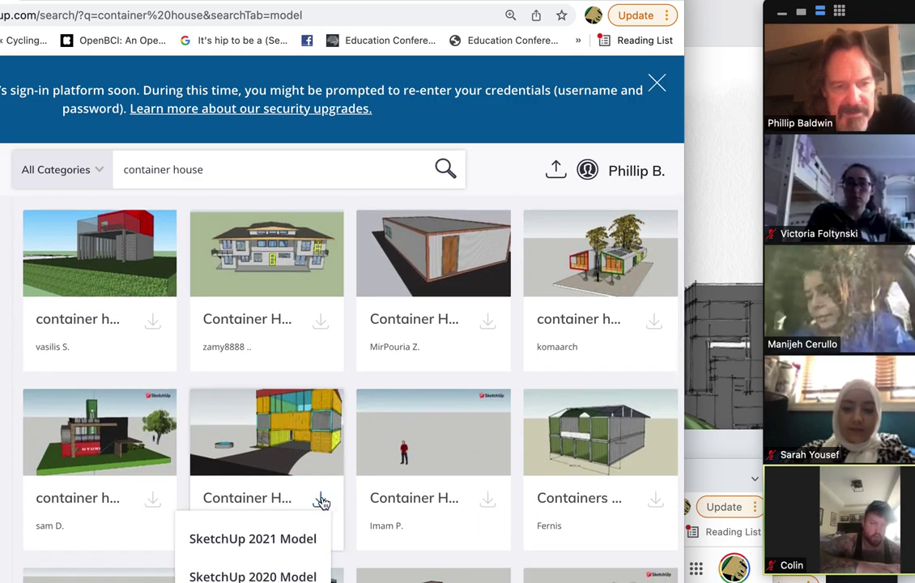
left_click(299, 577)
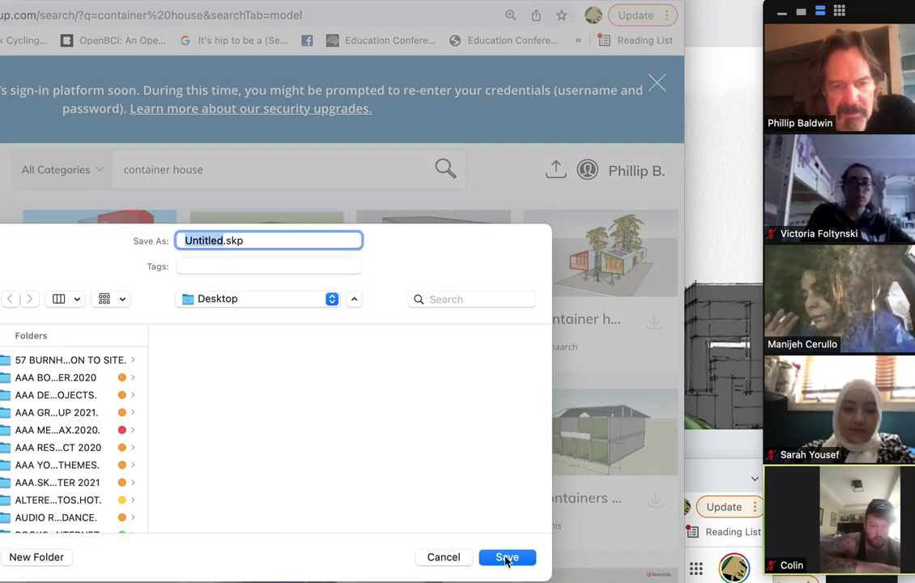
left_click(506, 557)
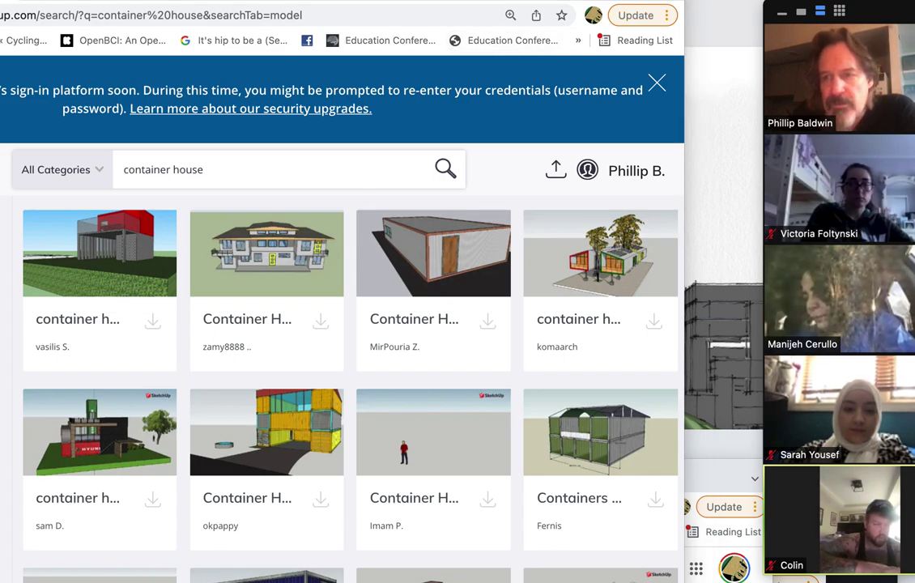
Dismiss the version warning and orbit around the stacked container house from several sides.
key("super+Tab")
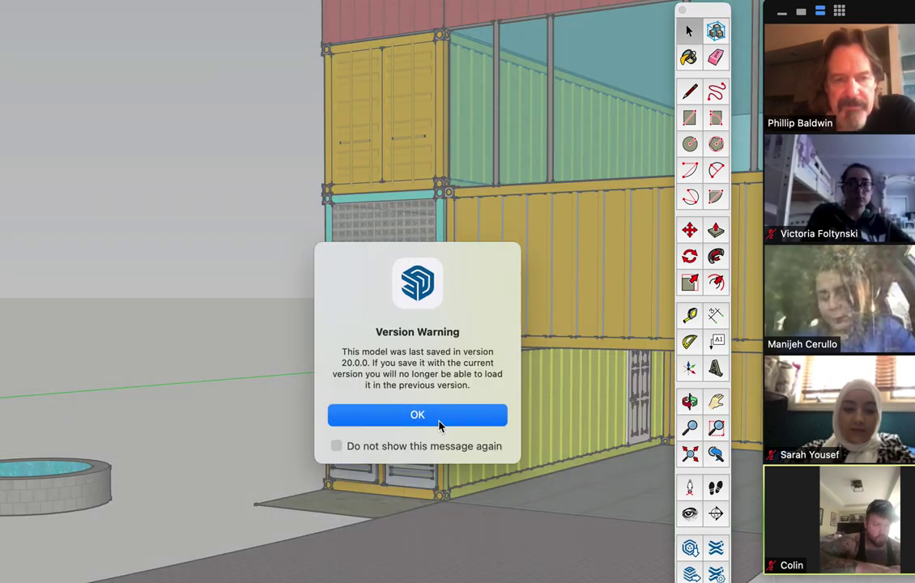
left_click(440, 415)
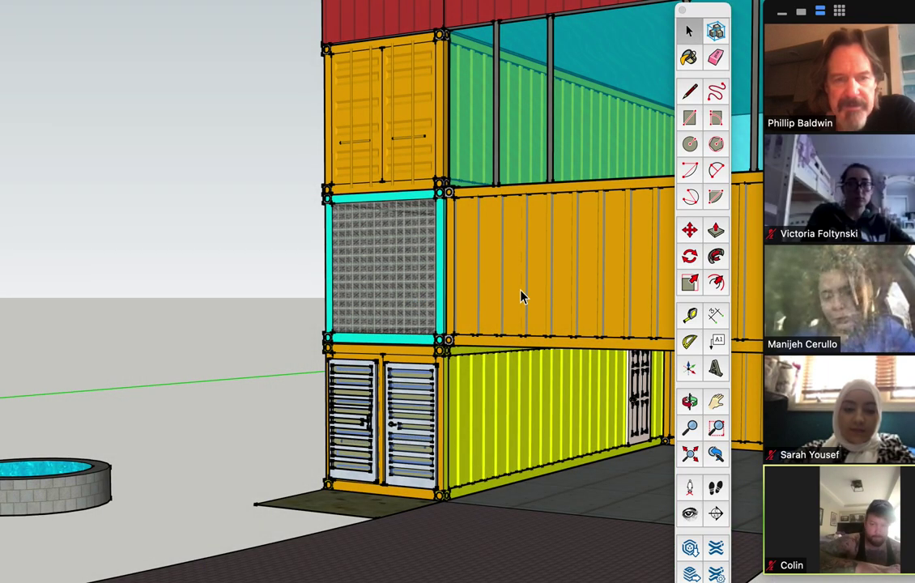
scroll(522, 297, "down", 5)
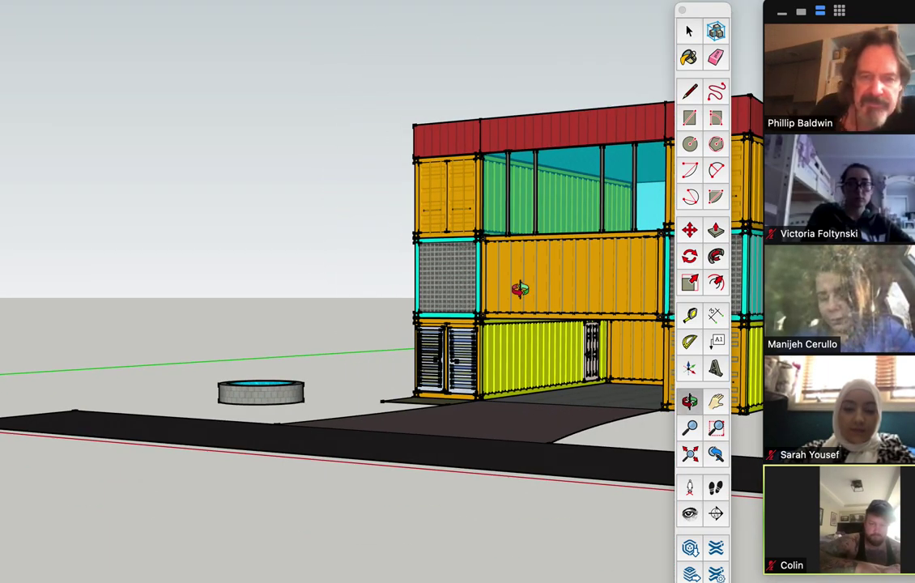
mouse_move(522, 297)
middle_mouse_down()
mouse_move(515, 281)
mouse_move(122, 320)
mouse_move(14, 384)
middle_mouse_up()
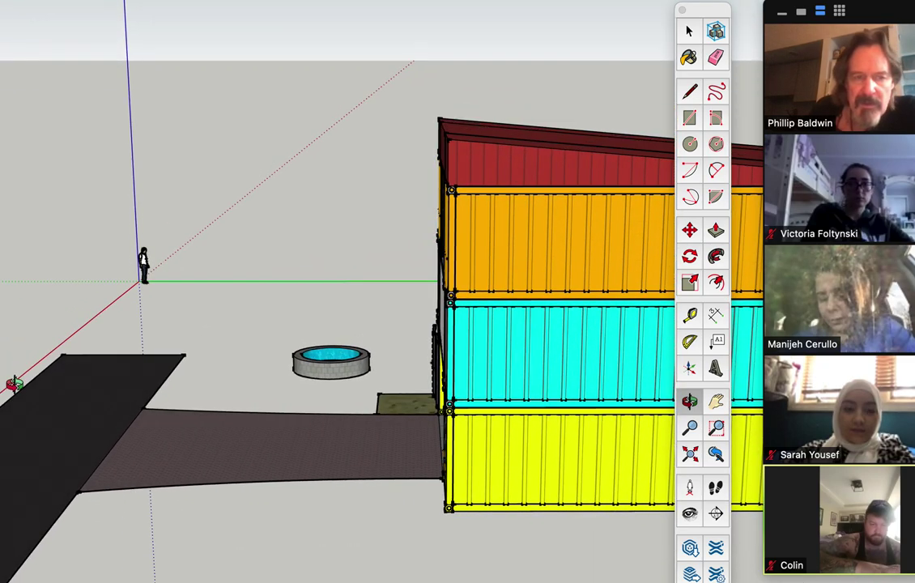
mouse_move(421, 400)
middle_mouse_down()
mouse_move(184, 398)
mouse_move(622, 382)
middle_mouse_up()
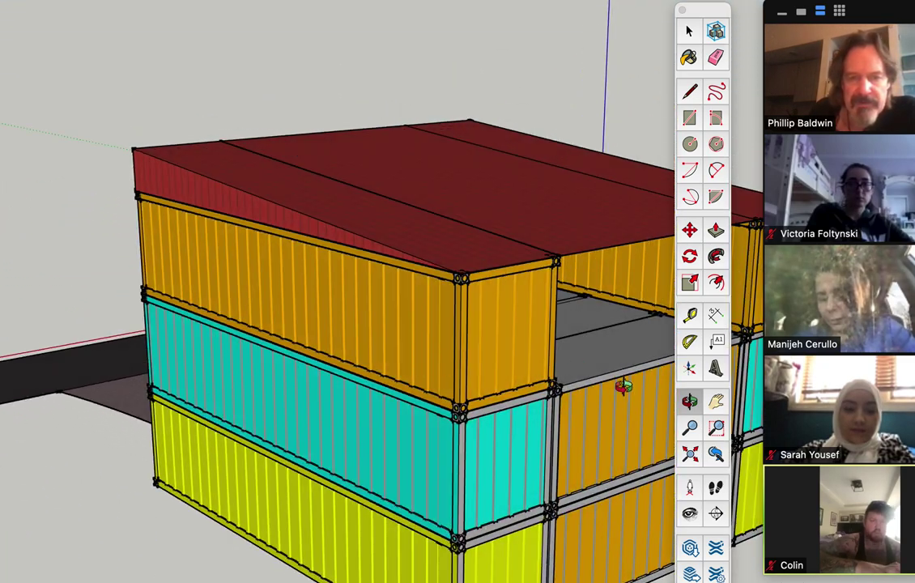
scroll(391, 340, "up", 3)
mouse_move(391, 340)
middle_mouse_down()
mouse_move(317, 323)
mouse_move(337, 288)
mouse_move(390, 317)
mouse_move(405, 310)
middle_mouse_up()
middle_click_drag(234, 361, 425, 403)
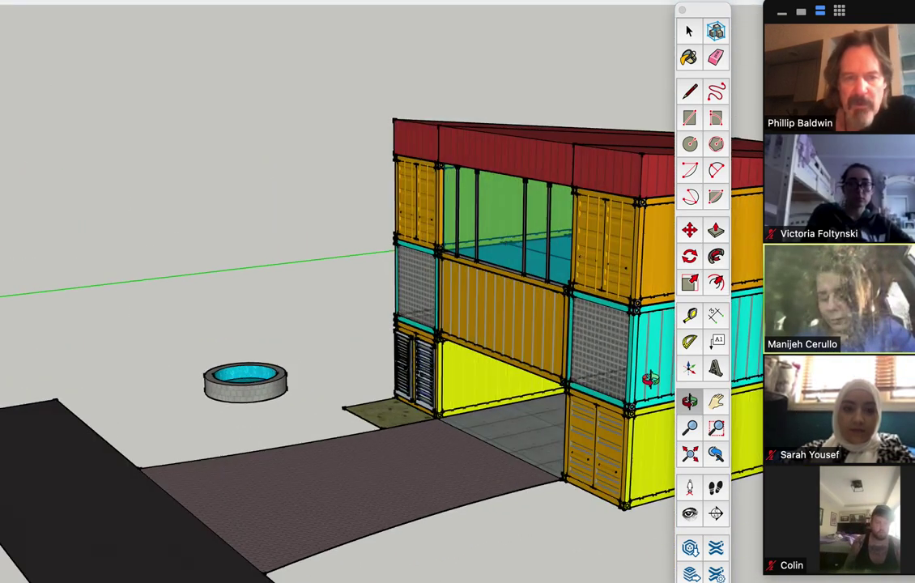
middle_click_drag(650, 379, 354, 260, "shift")
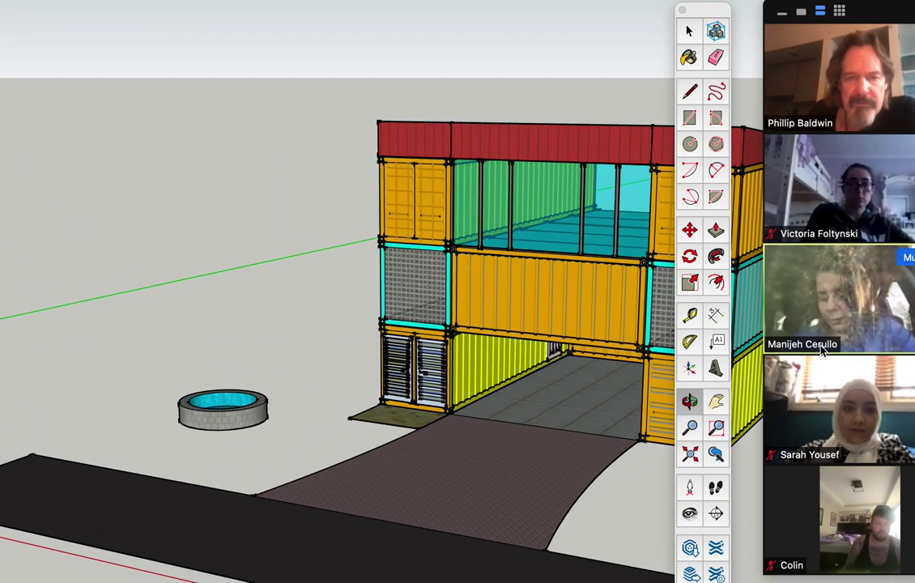
middle_click_drag(402, 285, 186, 255)
Window-select the entire container-house model.
left_click(689, 31)
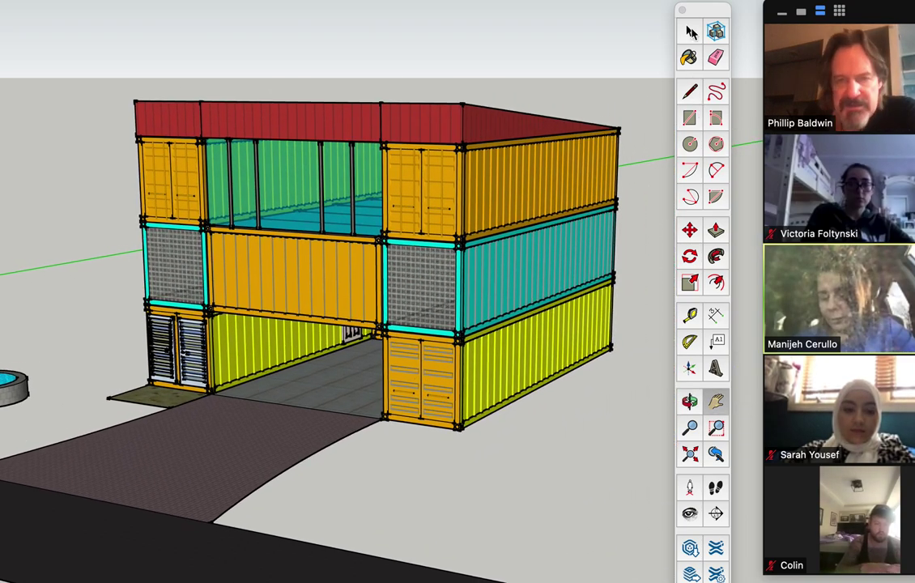
left_click_drag(105, 52, 645, 518)
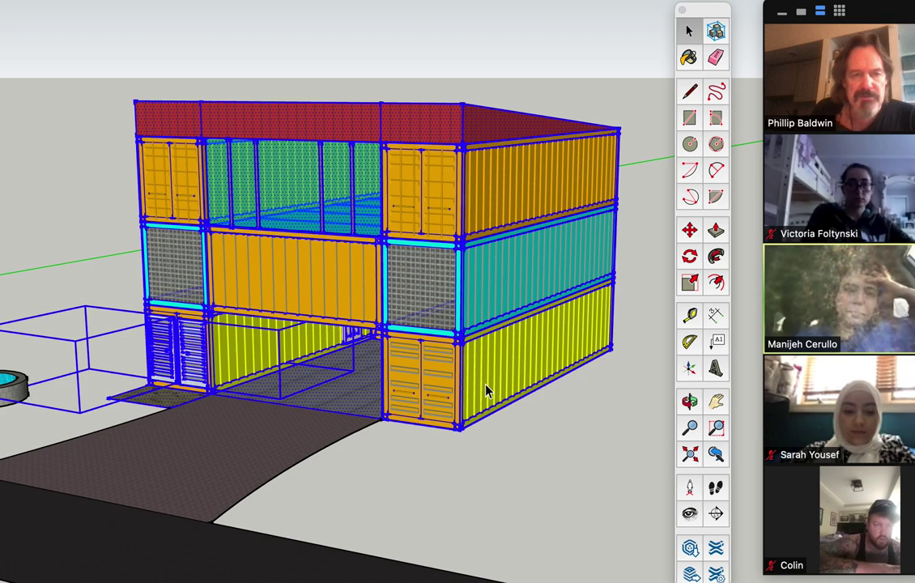
key("super+n")
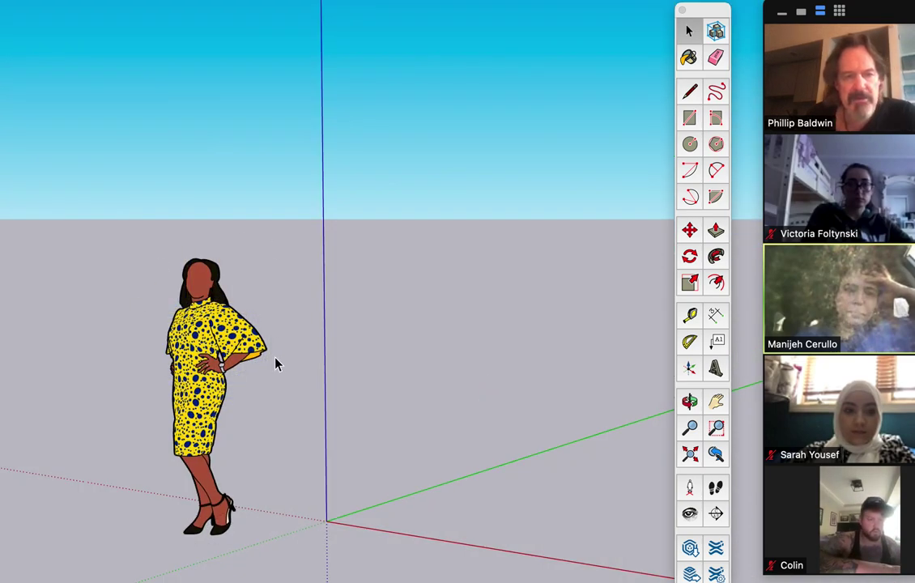
Paste the container house into the new model beside the scale figure.
scroll(411, 278, "down", 4)
scroll(411, 278, "up", 3)
scroll(410, 277, "down", 1)
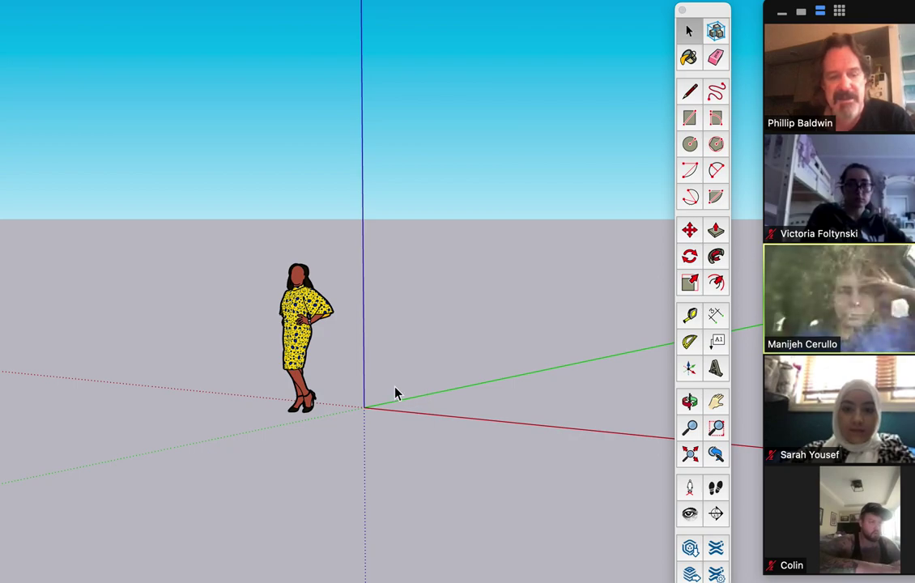
key("super+v")
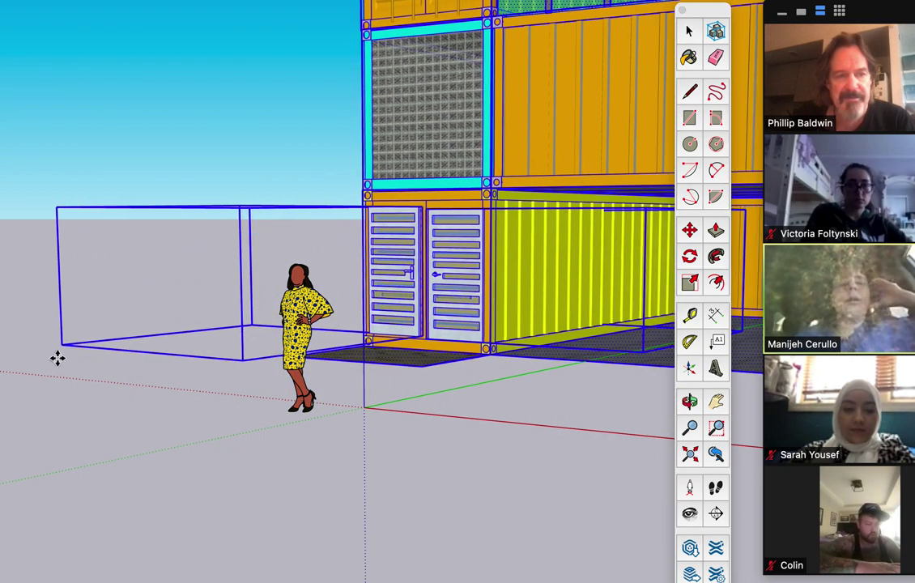
left_click(50, 362)
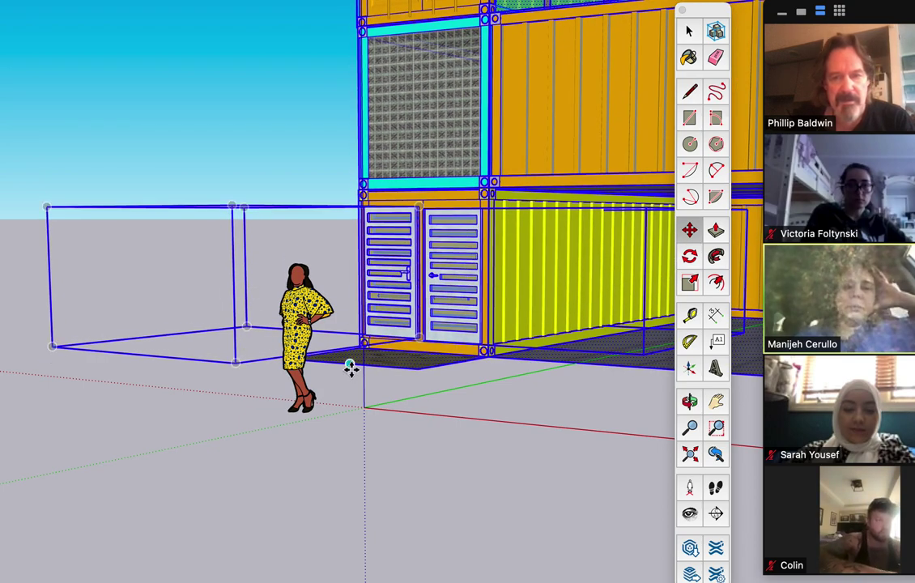
Turn on X-ray and enable shadows in Shadow Settings.
scroll(352, 368, "down", 3)
scroll(350, 368, "down", 2)
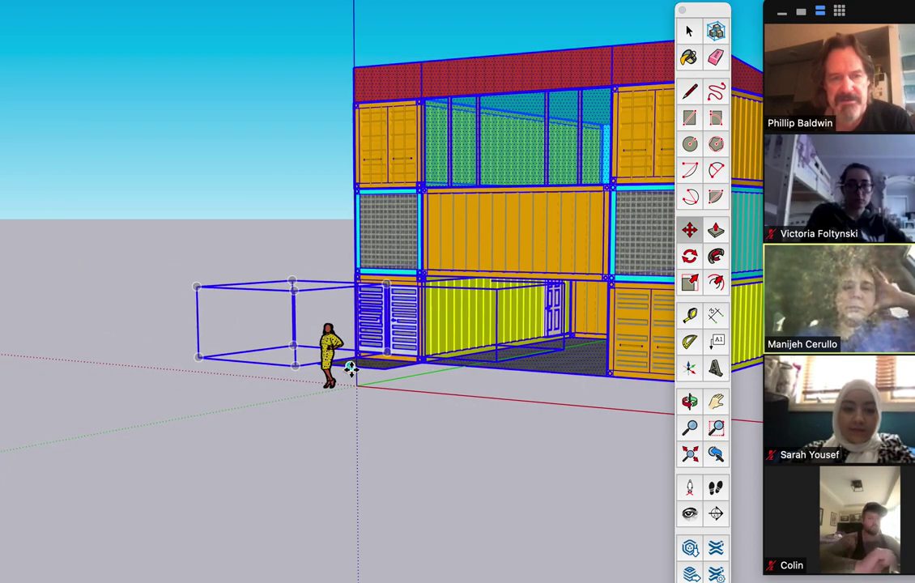
key("alt+k")
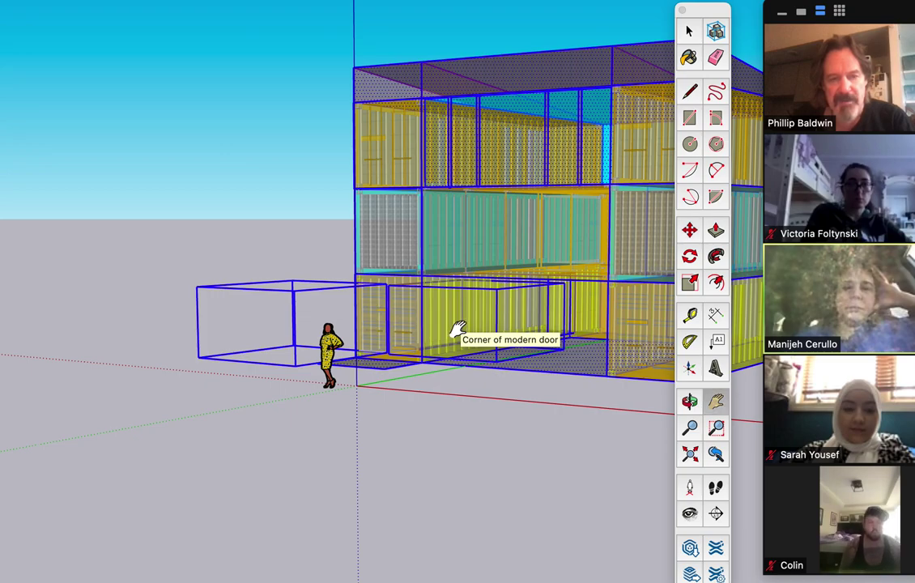
middle_click_drag(519, 315, 342, 380, "shift")
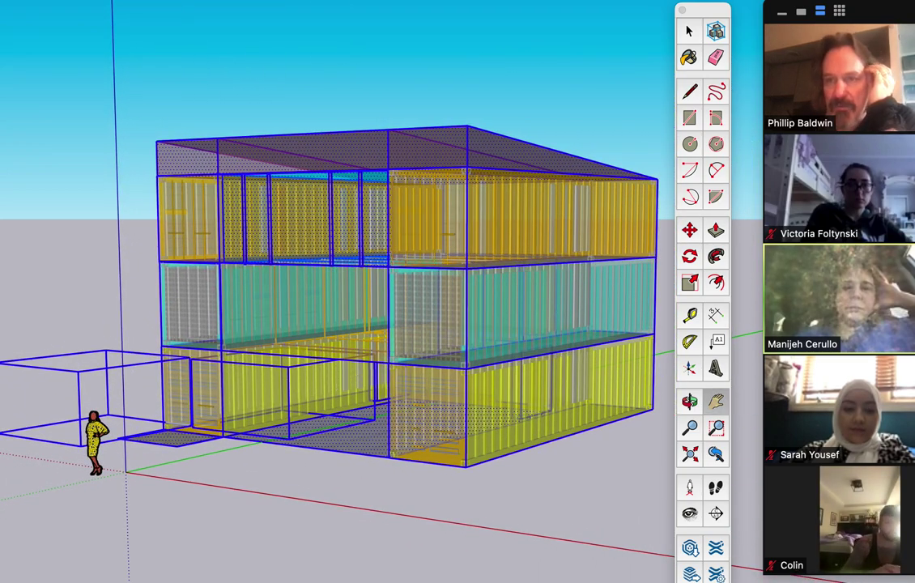
left_click_drag(533, 86, 533, 136)
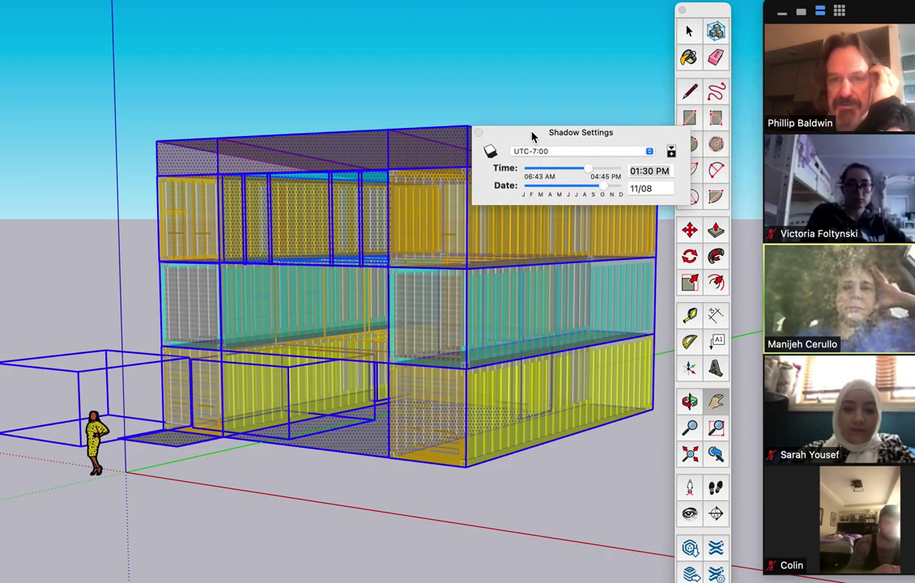
left_click(489, 151)
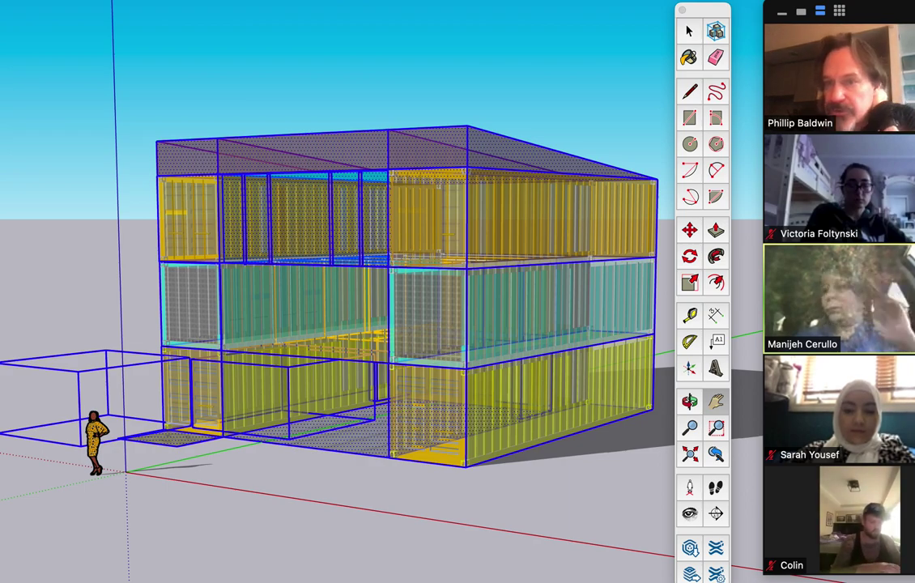
left_click(387, 70)
Apply the Pencil Edges With Whiteout Border style from the Style Builder Competition Winners collection.
left_click_drag(386, 69, 525, 84)
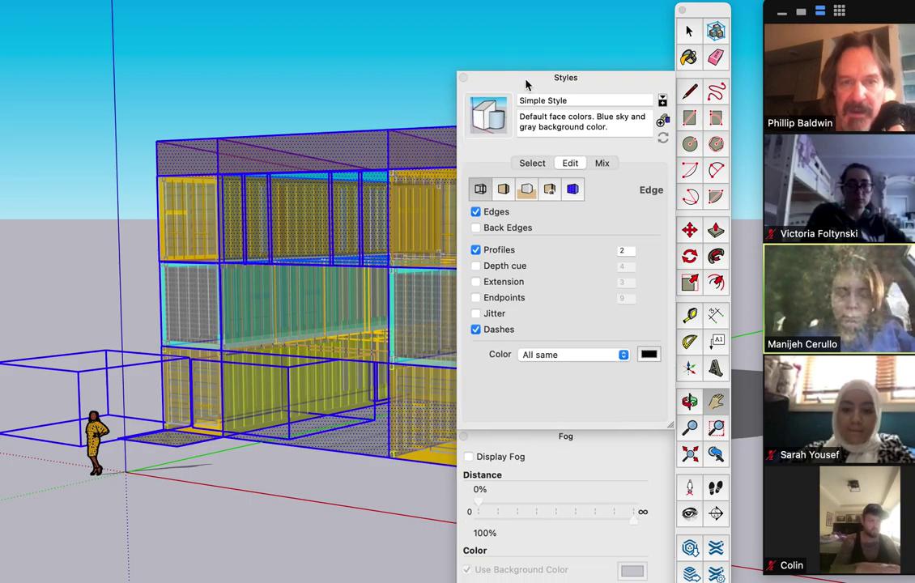
left_click(541, 163)
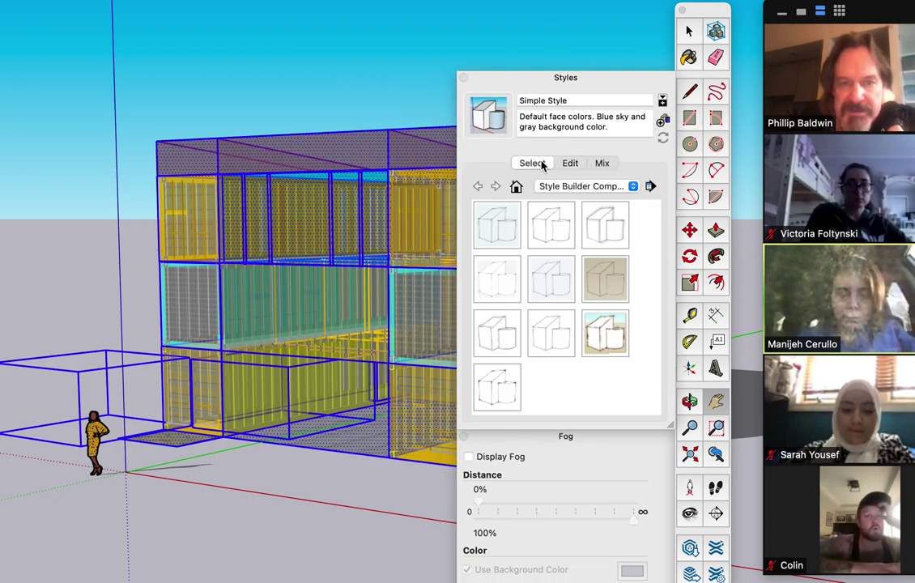
left_click(554, 187)
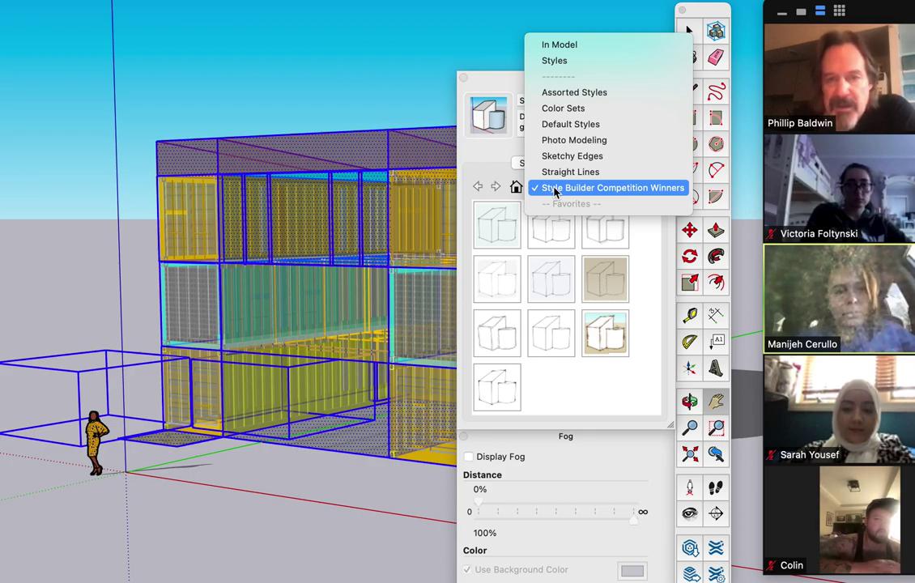
left_click(600, 189)
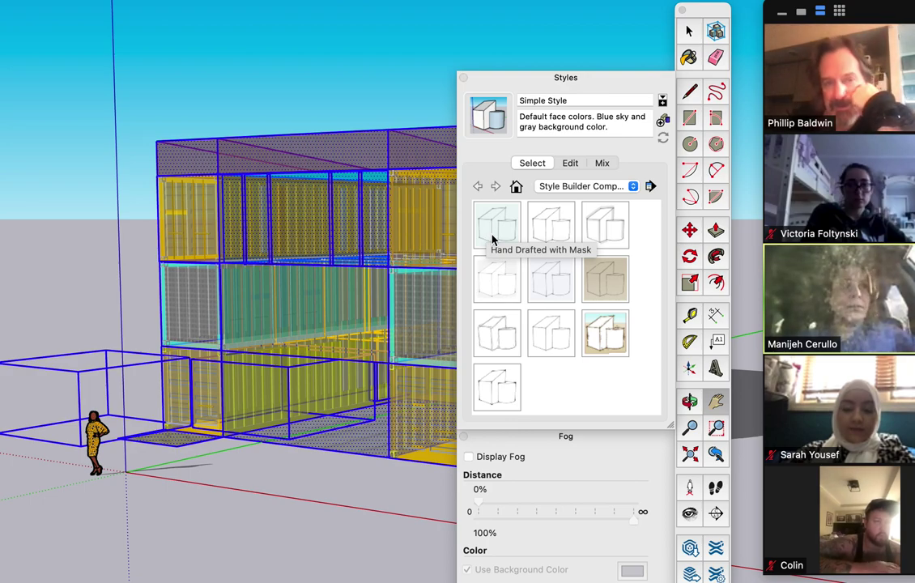
left_click(492, 285)
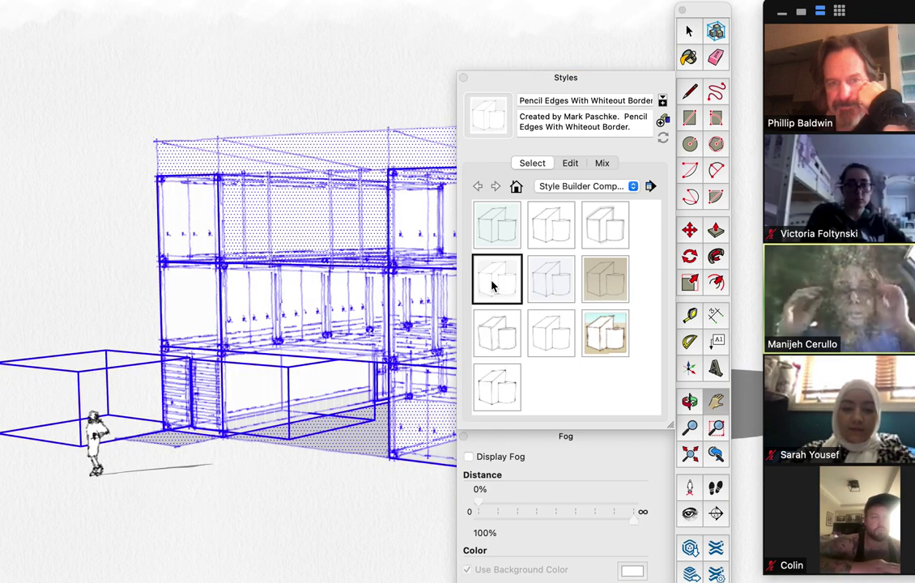
Move the Styles panel down out of the way, then bring it back into view.
left_click_drag(513, 81, 462, 491)
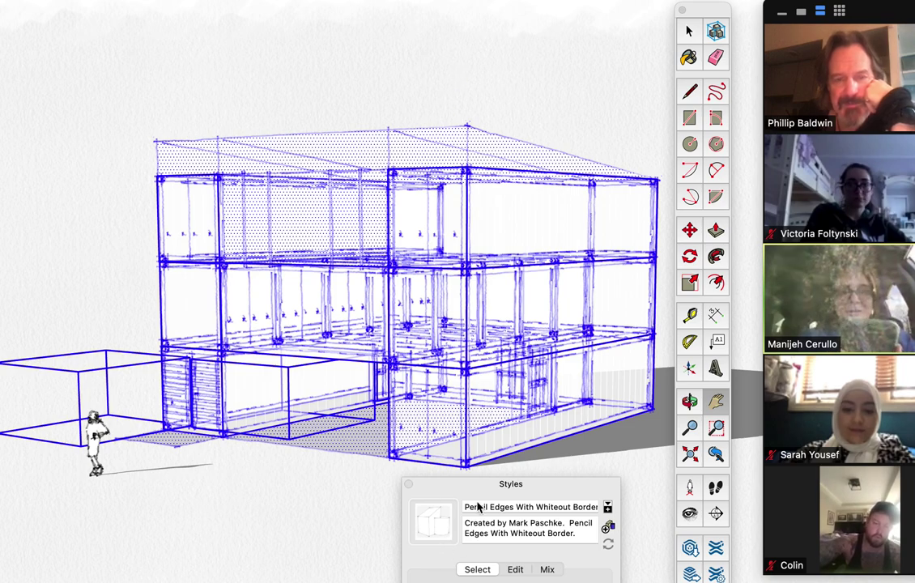
left_click_drag(469, 494, 526, 403)
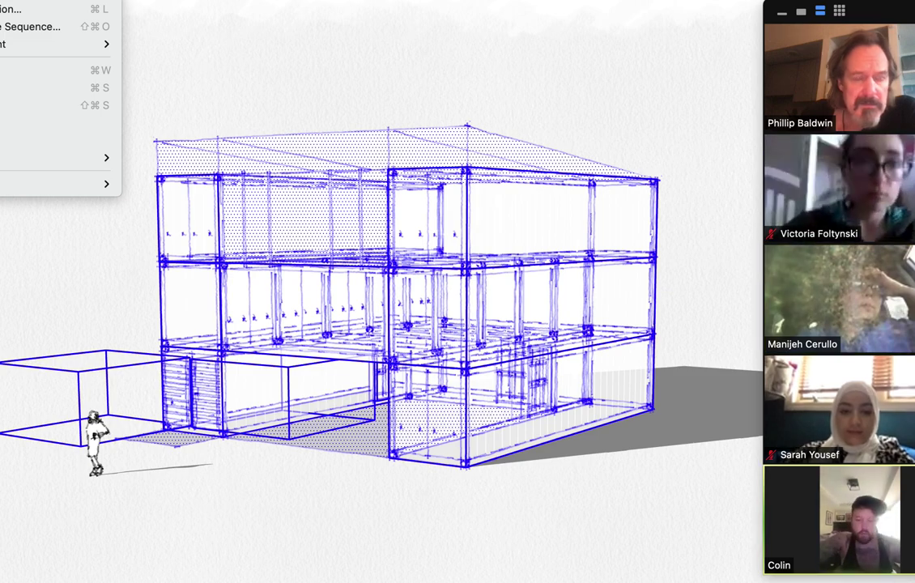
Dismiss the File menu, reposition the Styles panel lower, and pan the building view left.
left_click(124, 262)
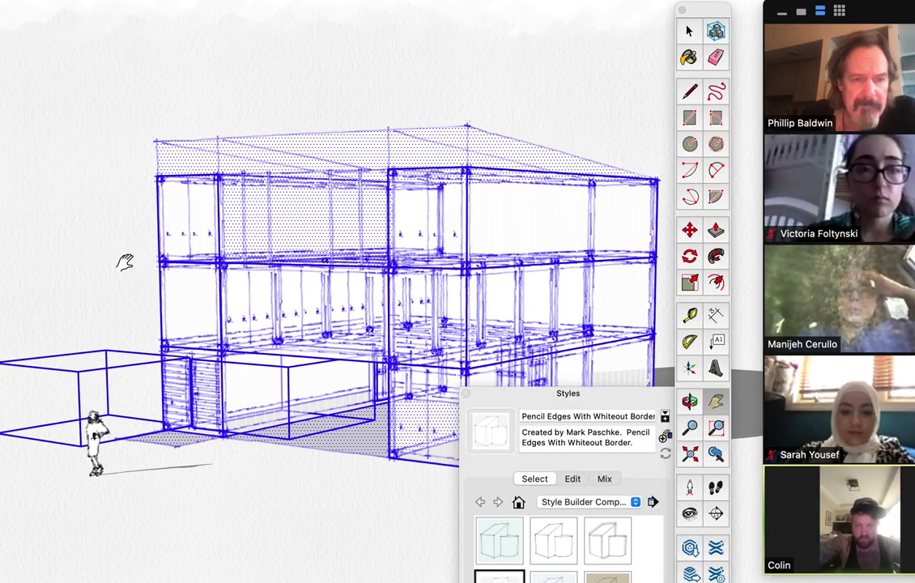
left_click_drag(626, 410, 538, 500)
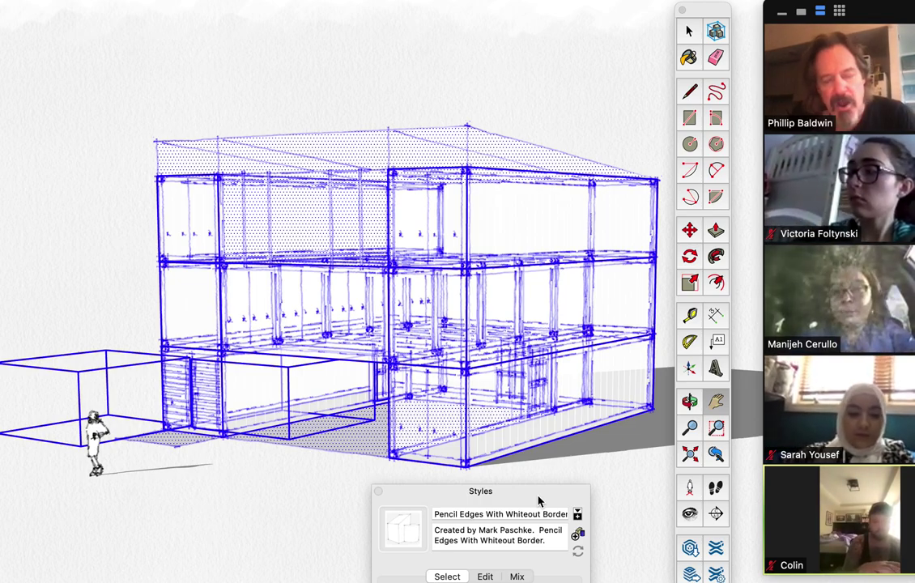
mouse_move(615, 344)
left_mouse_down()
mouse_move(418, 340)
mouse_move(555, 352)
mouse_move(551, 331)
mouse_move(555, 338)
left_mouse_up()
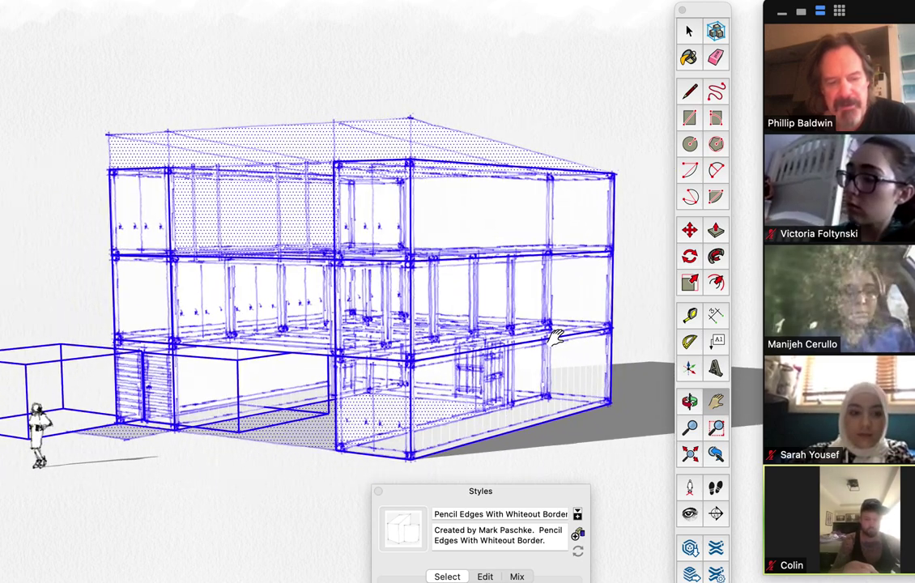
Show the container house solid-shaded, orbit slightly, and activate Scale (S) on the selected building.
left_click(689, 232)
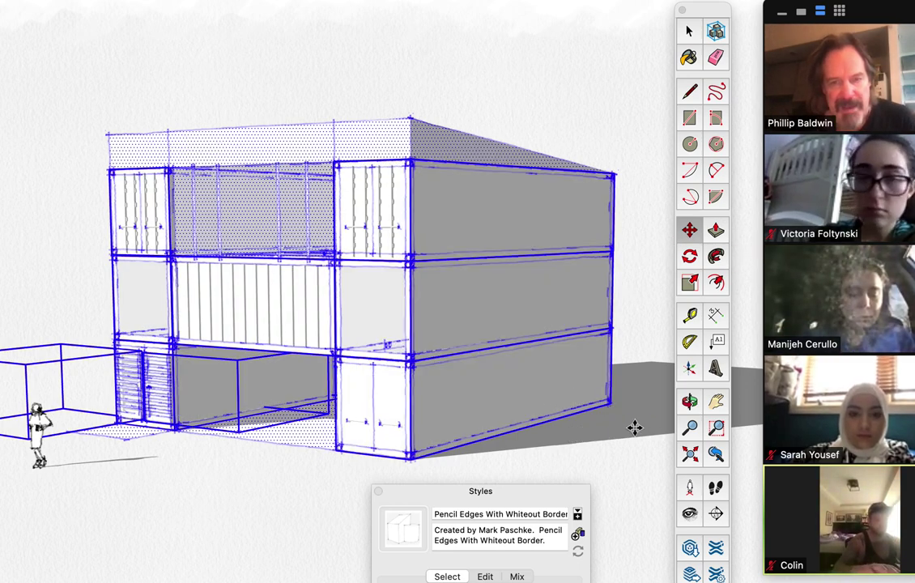
mouse_move(579, 434)
middle_mouse_down()
mouse_move(639, 432)
mouse_move(557, 419)
mouse_move(582, 436)
middle_mouse_up()
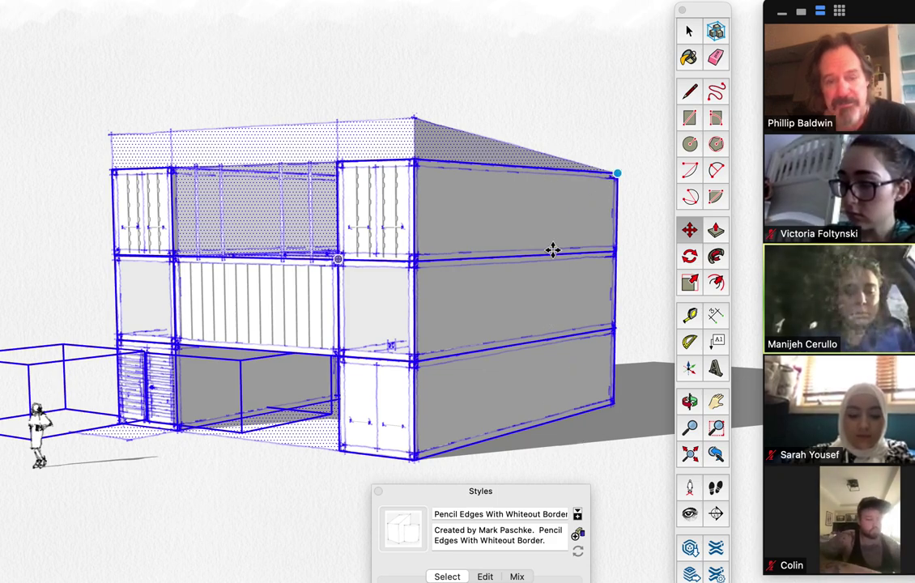
key("s")
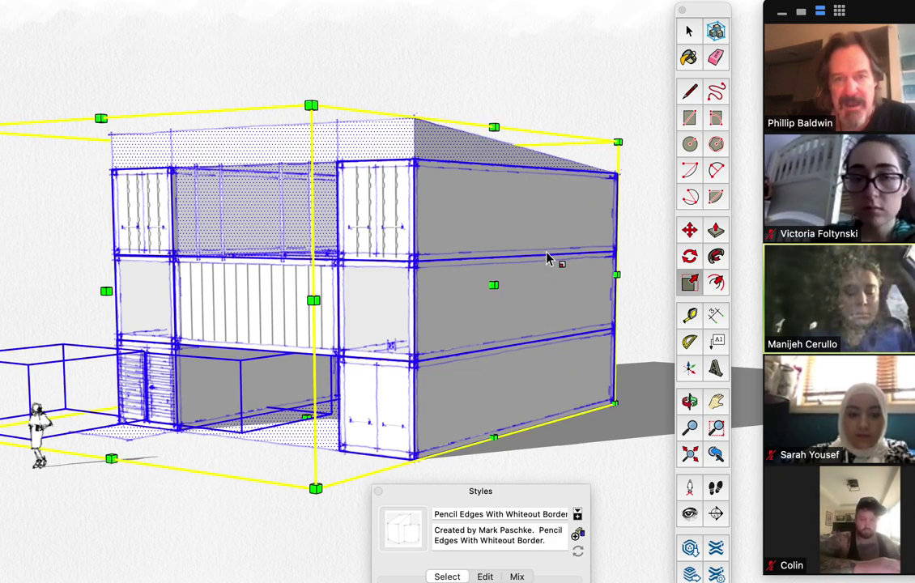
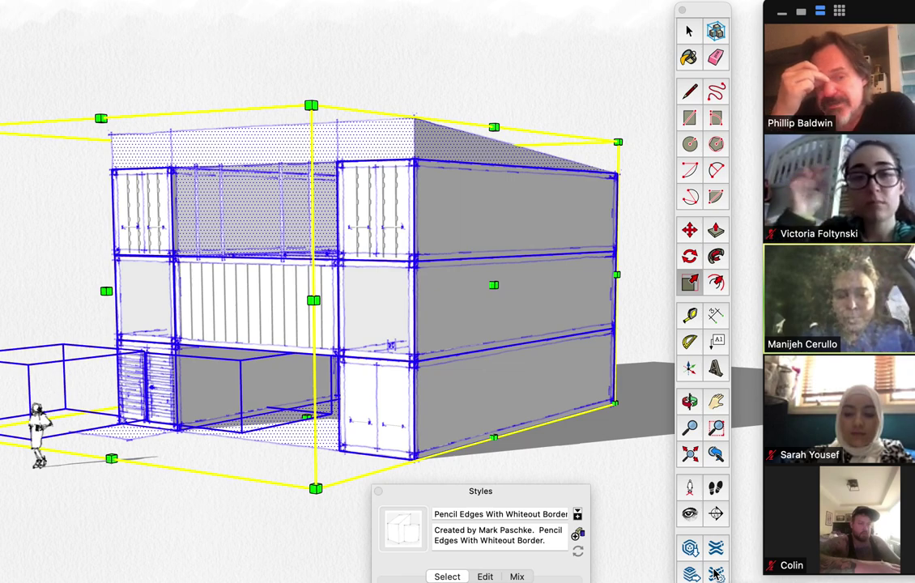
Move the Styles panel aside, deselect the container building, and orbit to a higher frontal view.
left_click_drag(432, 499, 602, 580)
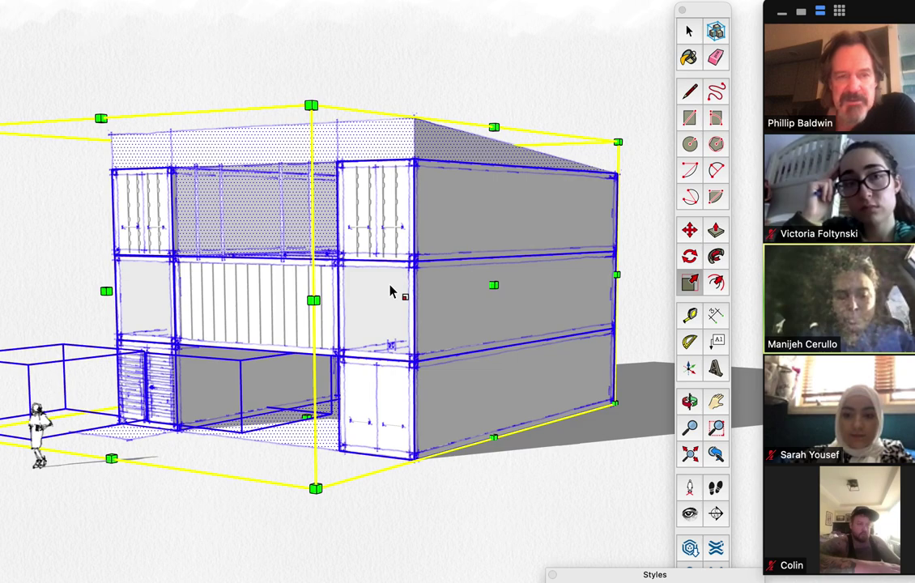
left_click(690, 31)
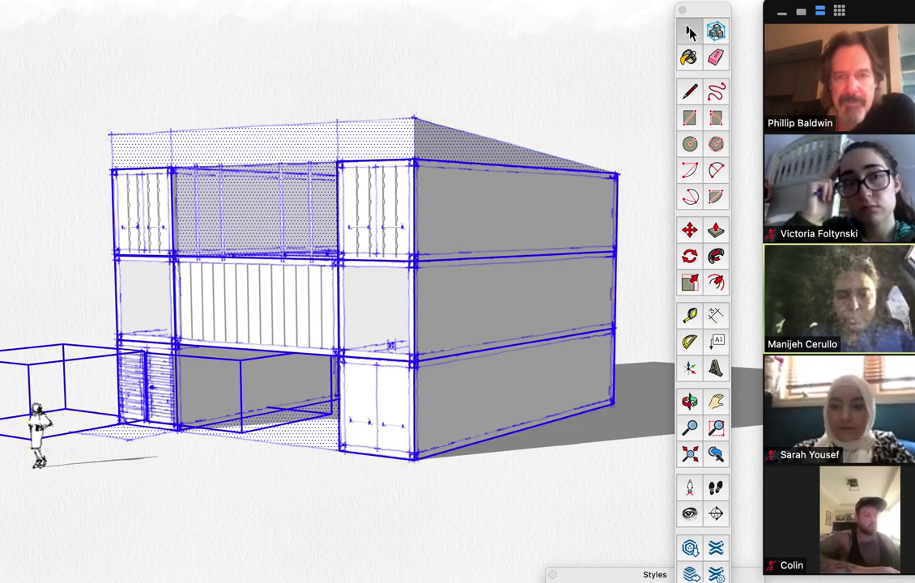
left_click(465, 96)
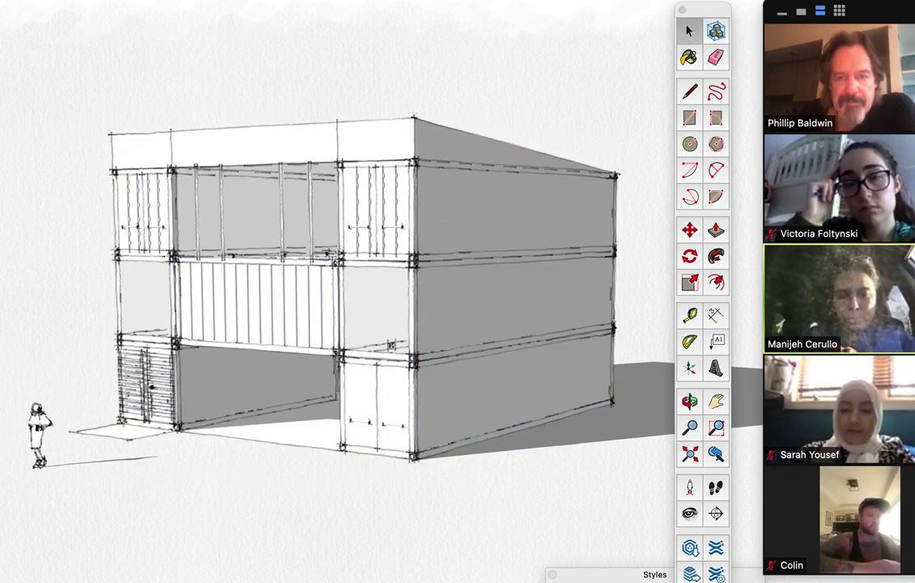
left_click_drag(604, 571, 443, 31)
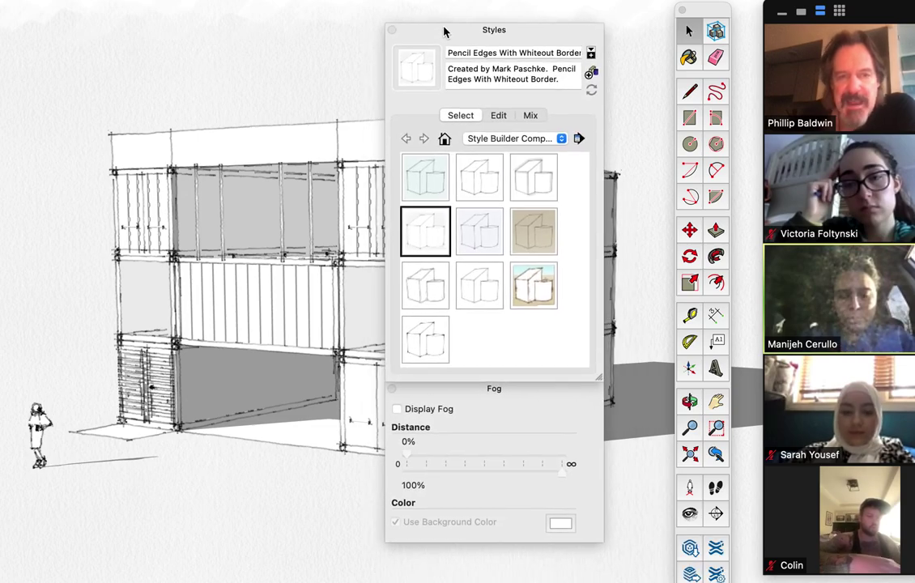
left_click_drag(436, 34, 554, 524)
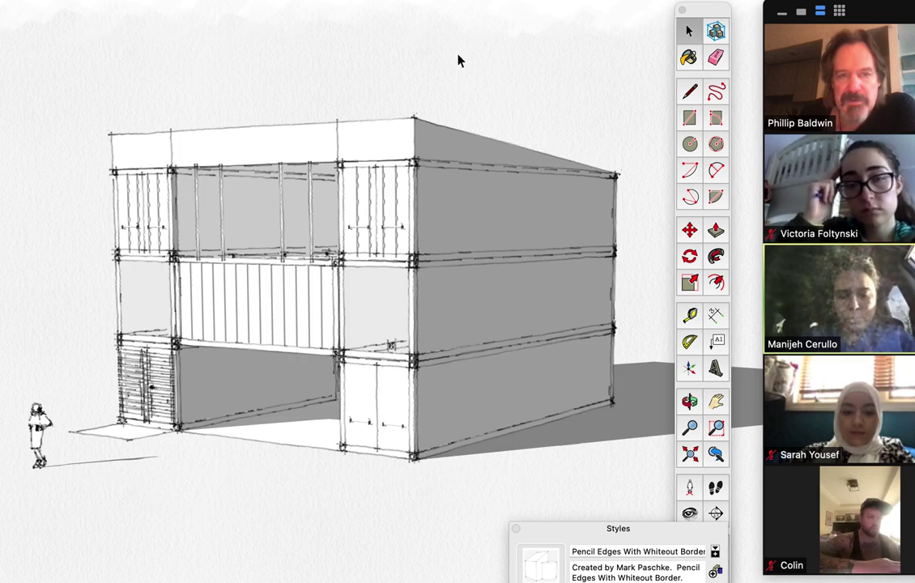
key("o")
left_click_drag(286, 159, 484, 243)
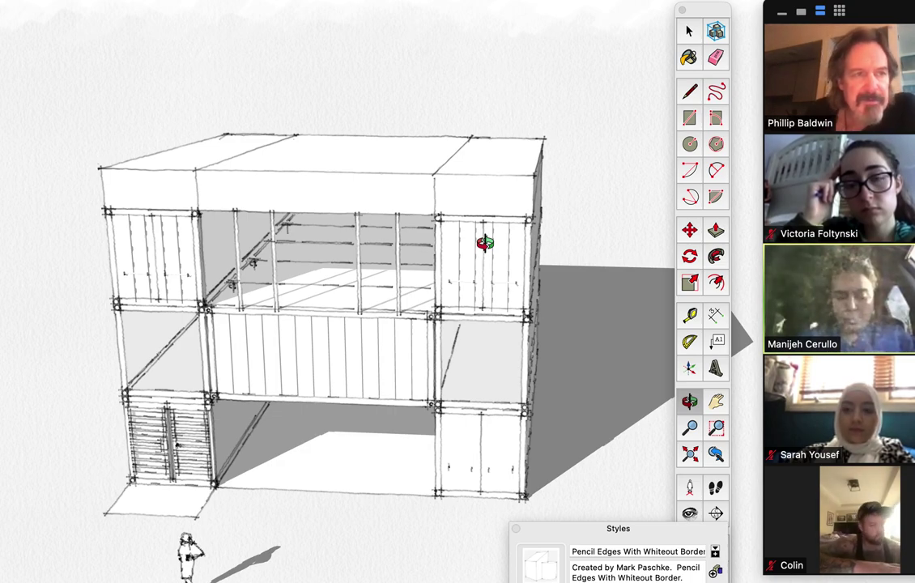
Delete the roof fascia, triangular, and sloped roof faces above the top containers.
left_click_drag(344, 121, 502, 65)
left_click(688, 31)
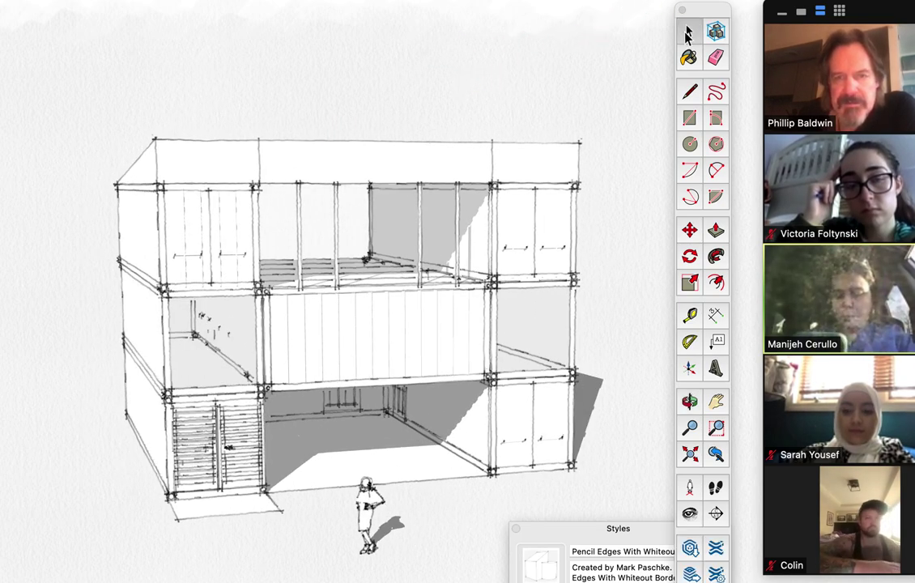
left_click(531, 159)
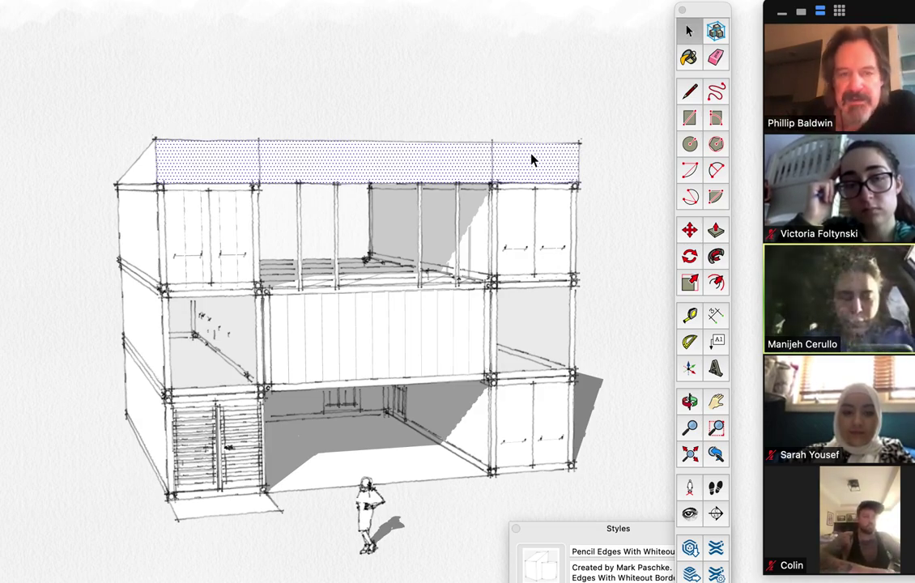
key("Delete")
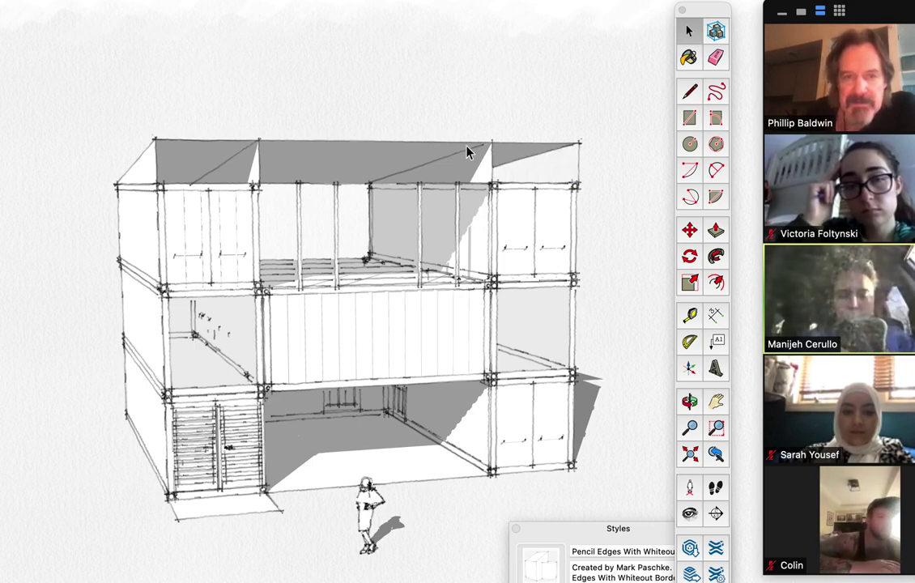
key("Delete")
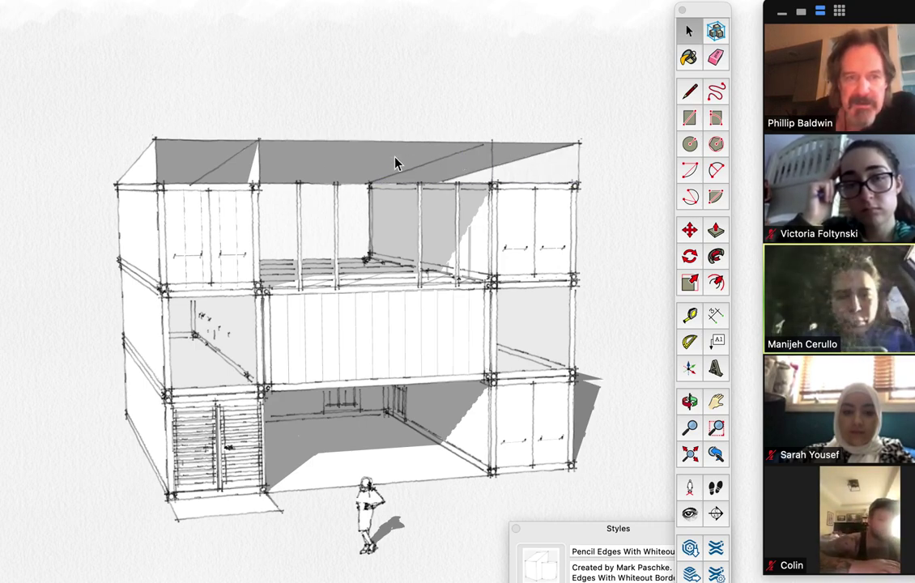
left_click(301, 166)
key("Delete")
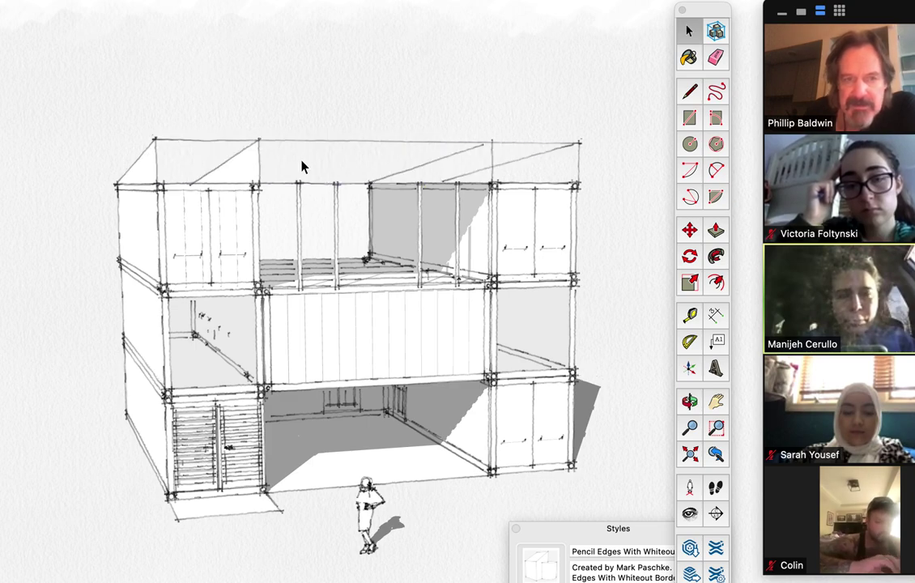
left_click(234, 176)
key("Delete")
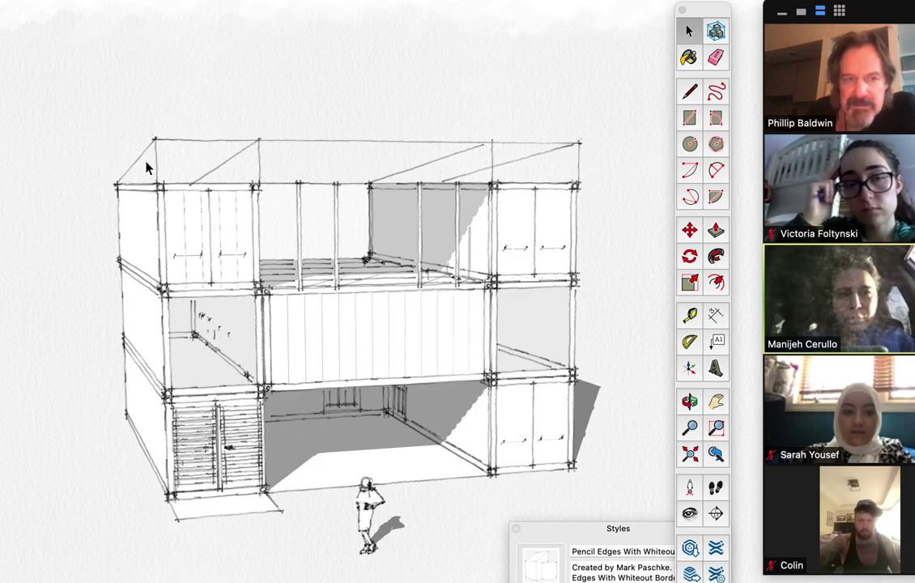
Orbit left and upward, then bring up the Styles panel's edit settings.
key("o")
left_click_drag(207, 198, 302, 139)
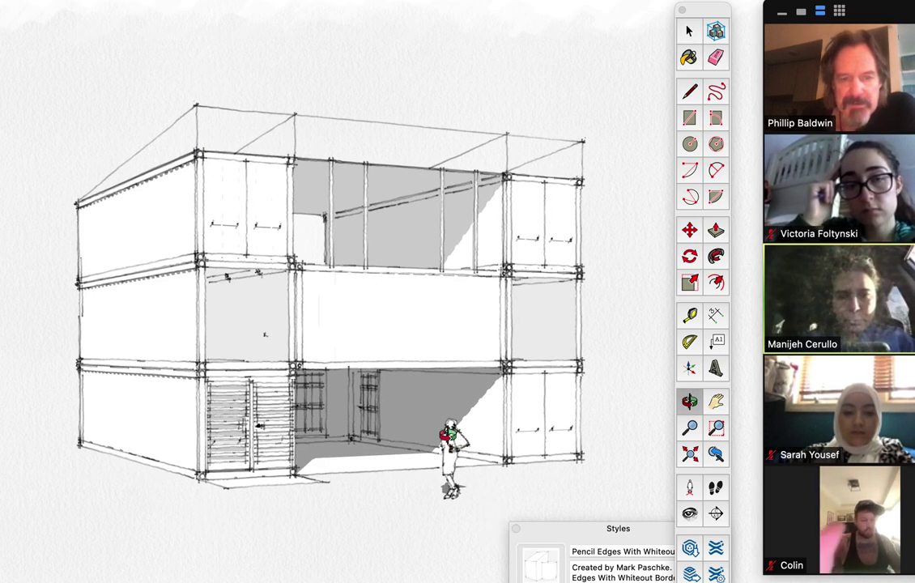
left_click_drag(567, 533, 132, 133)
left_click(189, 217)
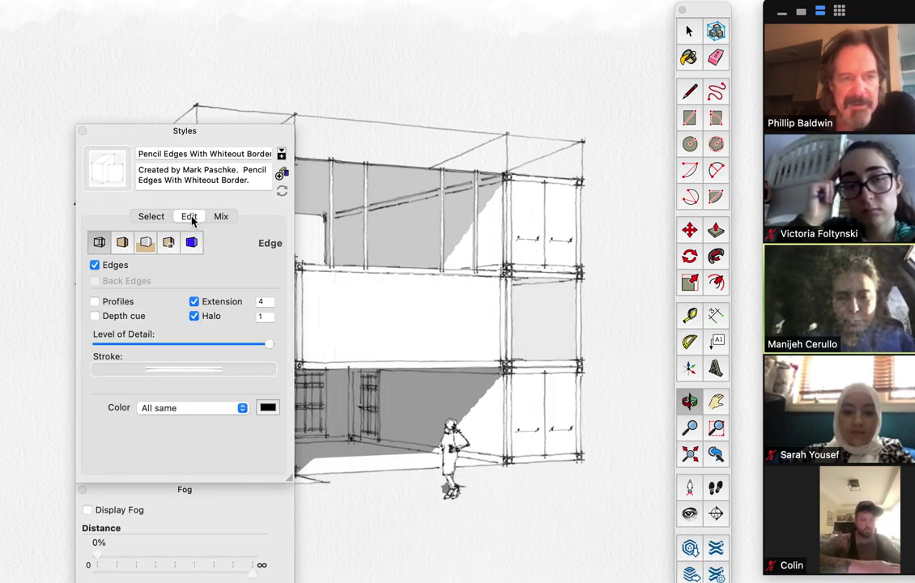
Set the style's face display to Shaded with Textures, capture a screenshot, and move the panel away.
left_click(121, 245)
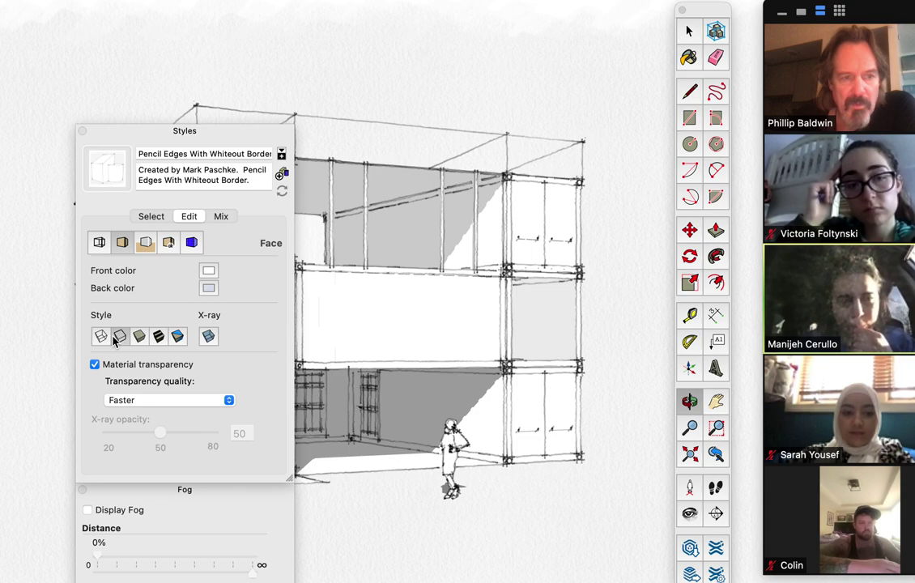
left_click(159, 337)
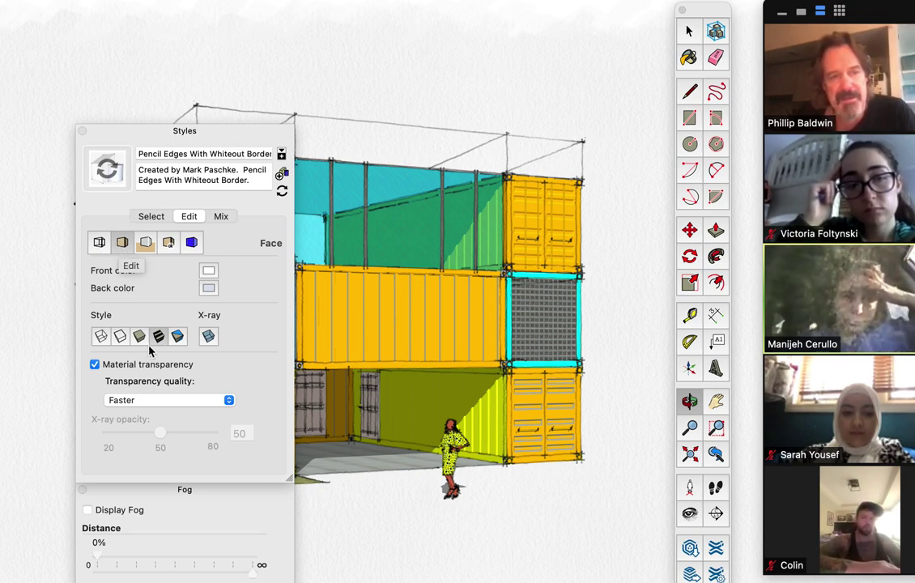
key("shift+super+4")
mouse_move(15, 85)
left_mouse_down()
mouse_move(521, 429)
mouse_move(640, 523)
left_mouse_up()
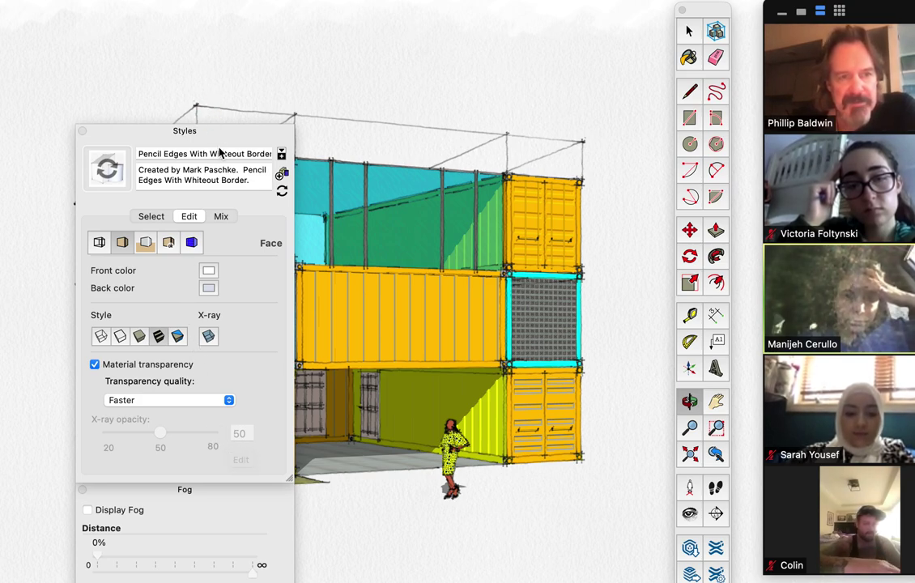
left_click_drag(228, 139, 170, 288)
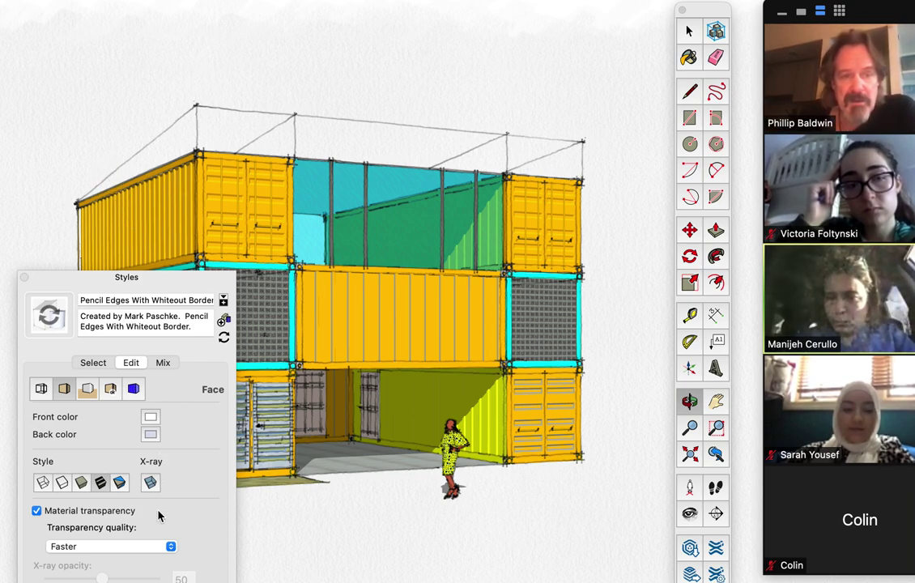
left_click_drag(152, 279, 531, 582)
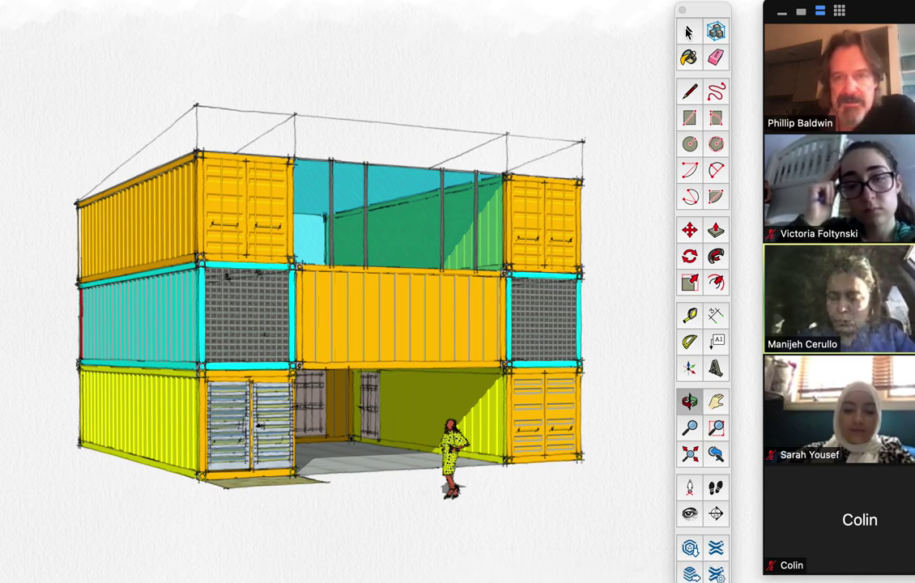
Select the whole container building from the top view, then orbit into a tilted perspective.
left_click(689, 33)
key("Page_Down")
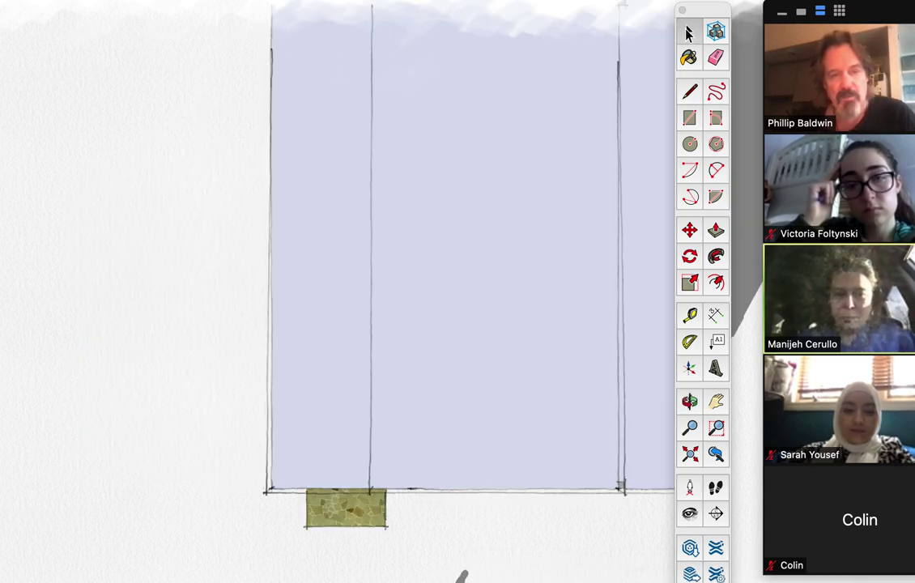
scroll(551, 141, "down", 3)
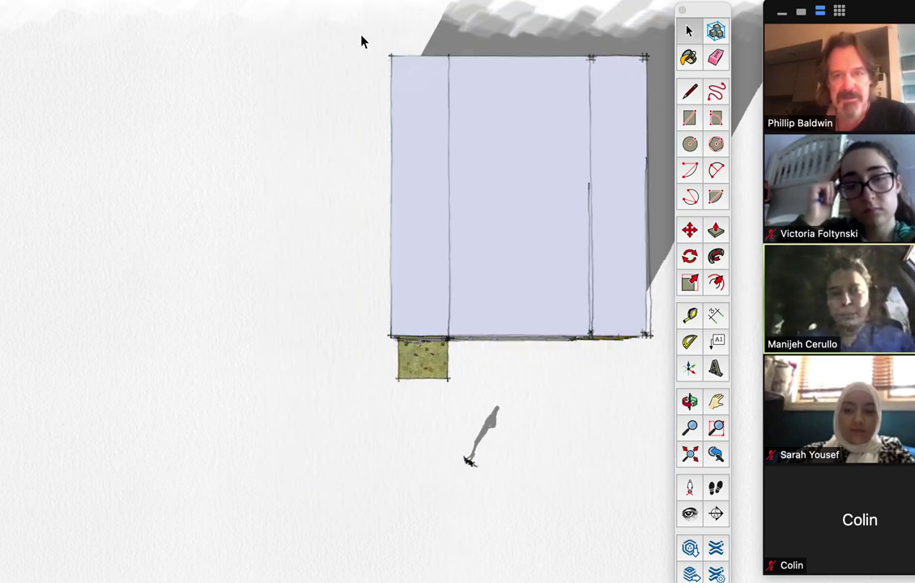
left_click_drag(360, 38, 664, 354)
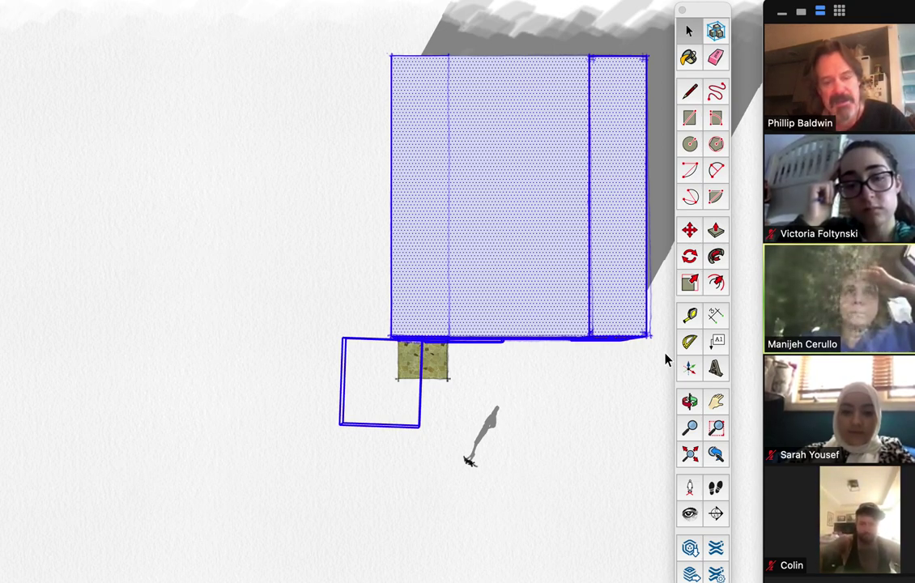
key("super+z")
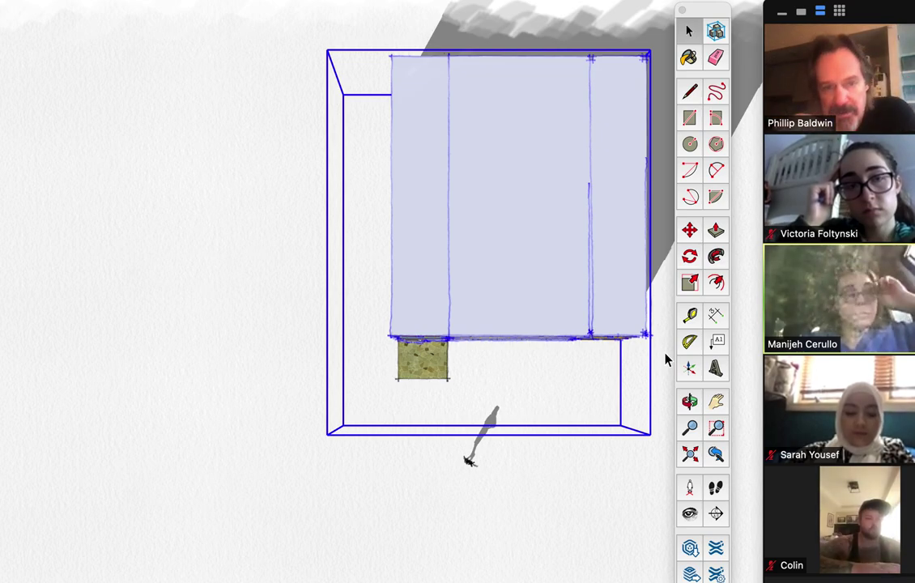
key("o")
left_click_drag(611, 370, 563, 21)
left_click_drag(384, 237, 531, 289)
left_click_drag(242, 297, 598, 259)
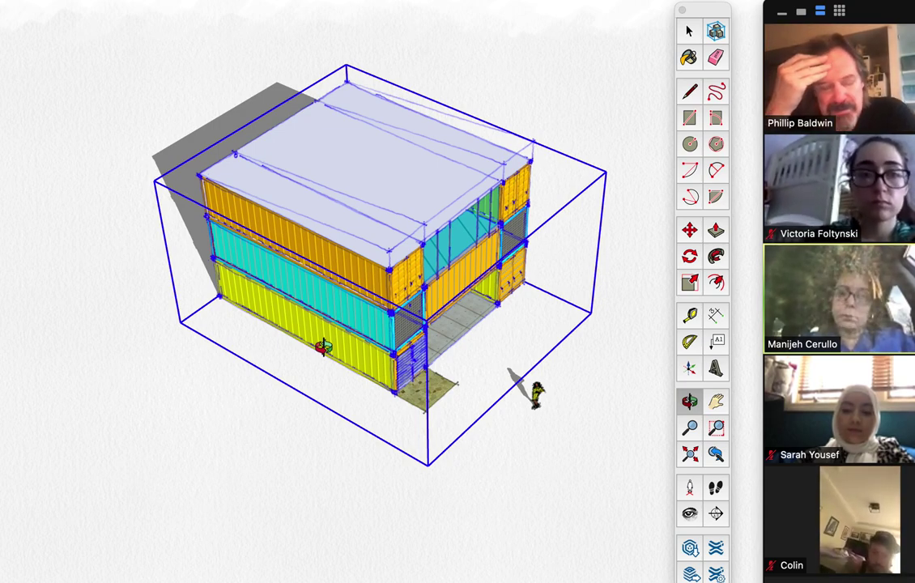
Paste a copy of the building and place it beside the original.
left_click(689, 31)
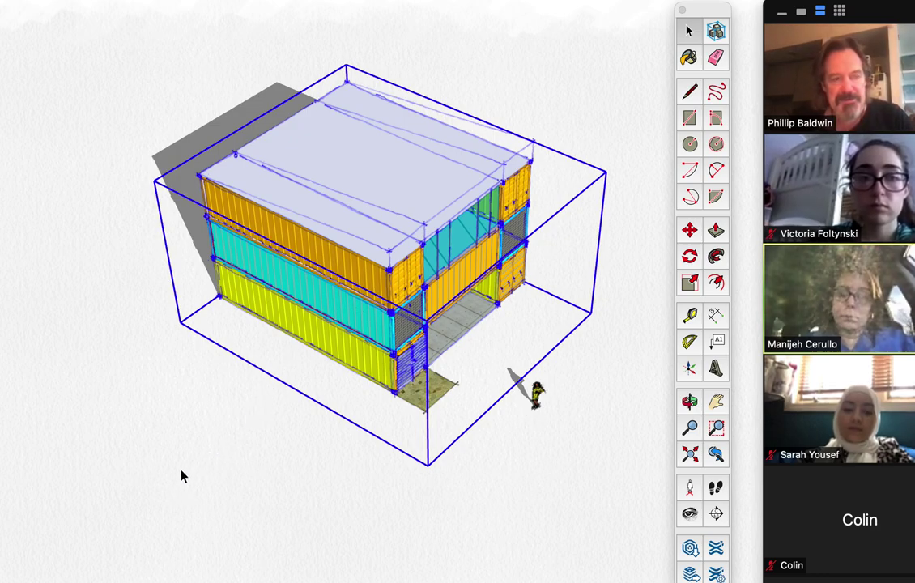
key("ctrl+v")
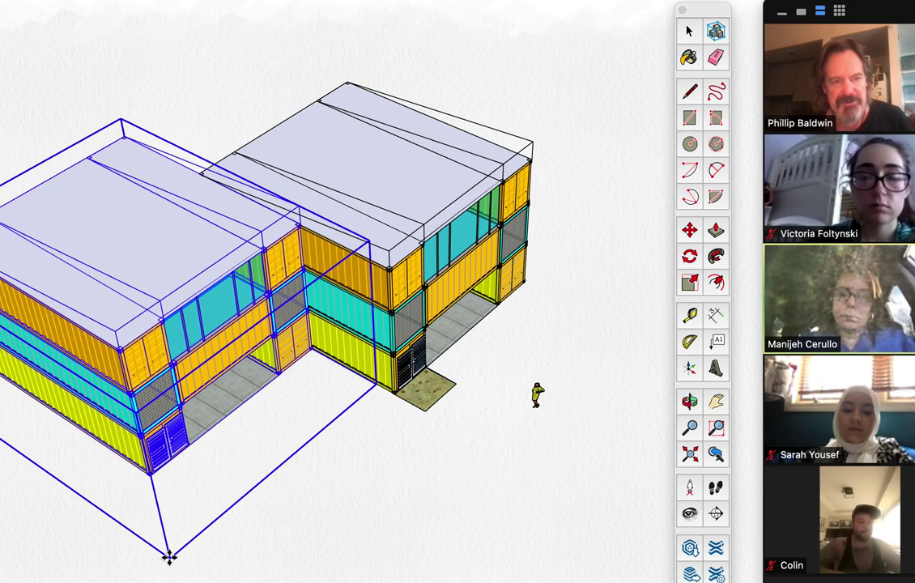
left_click(170, 557)
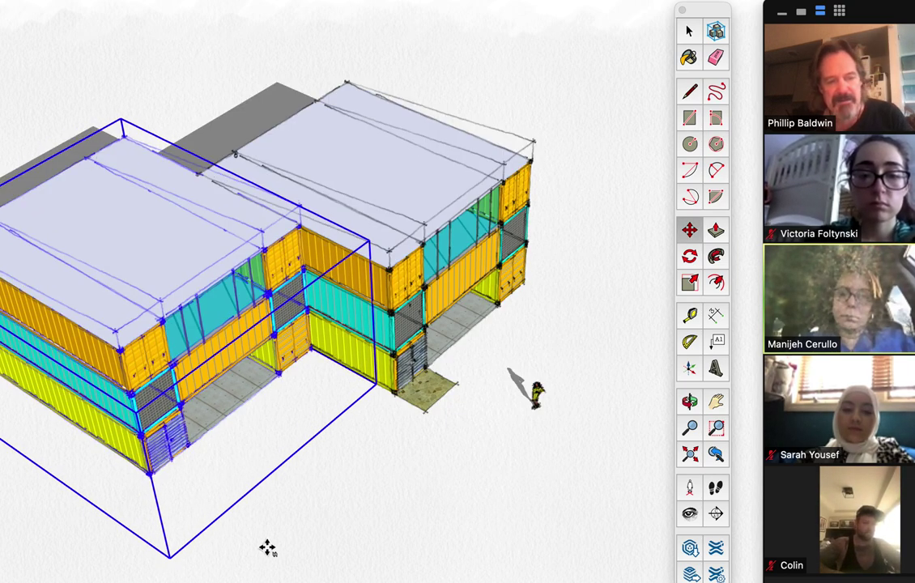
In Top view, pan and window-select both container buildings, leaving room below.
key("t")
scroll(356, 365, "down", 3)
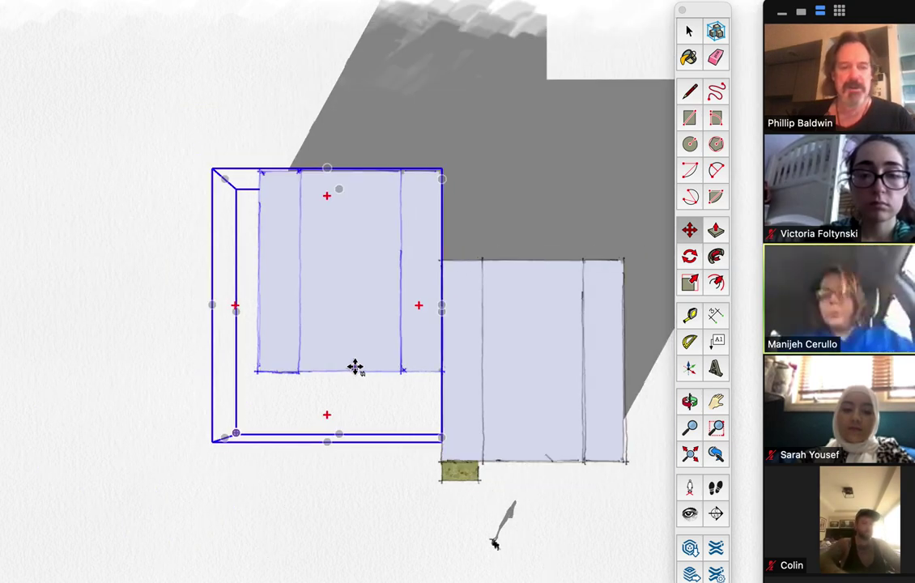
key("h")
left_click_drag(357, 365, 284, 247)
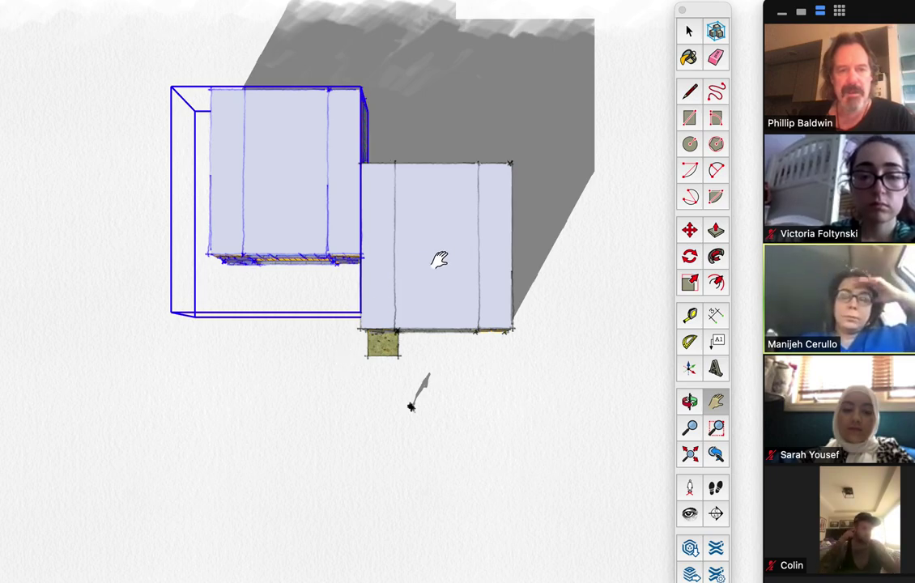
key("space")
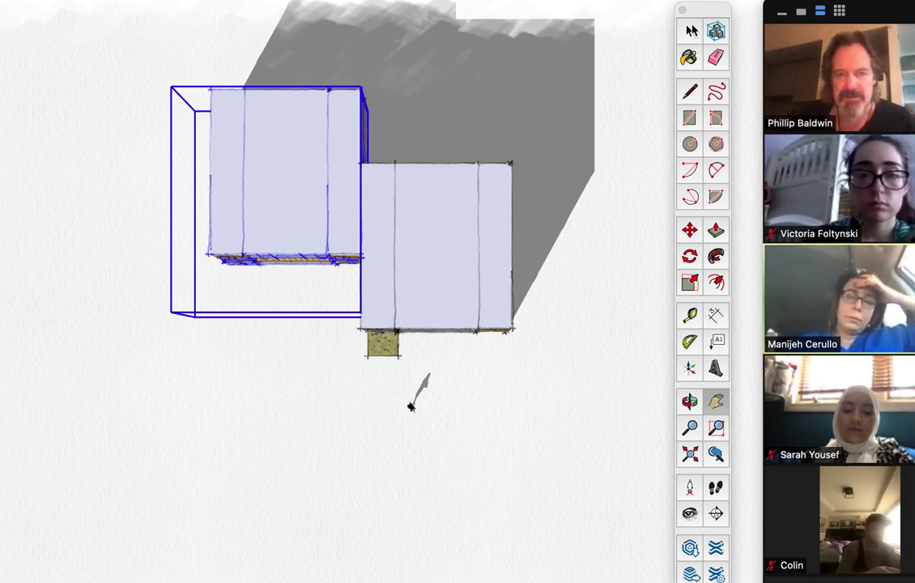
left_click(155, 60)
left_click_drag(154, 57, 574, 380)
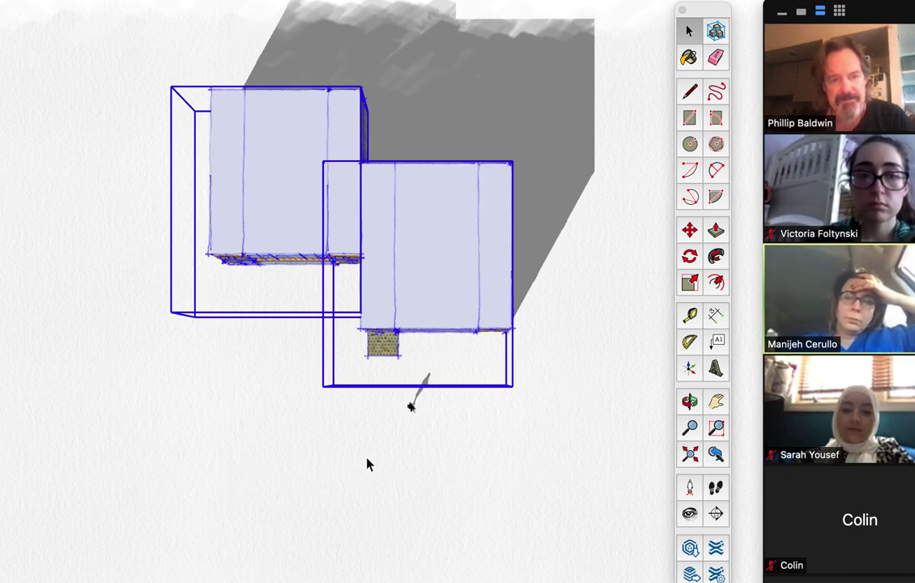
scroll(366, 464, "down", 5)
middle_click_drag(368, 455, 380, 292, "shift")
left_click_drag(380, 291, 401, 203)
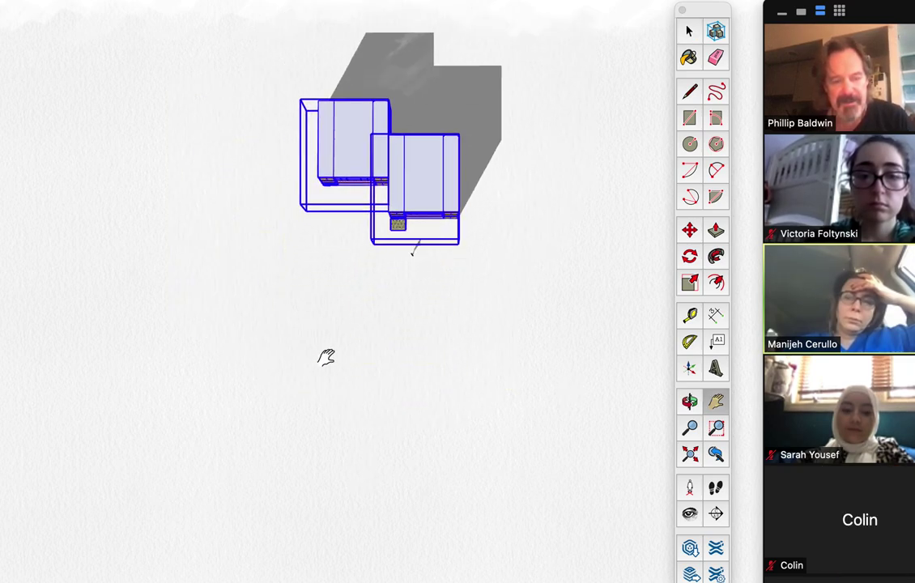
Copy the building pair downward with Move and Option, then rotate the copy 180°.
left_click(302, 429)
key("alt")
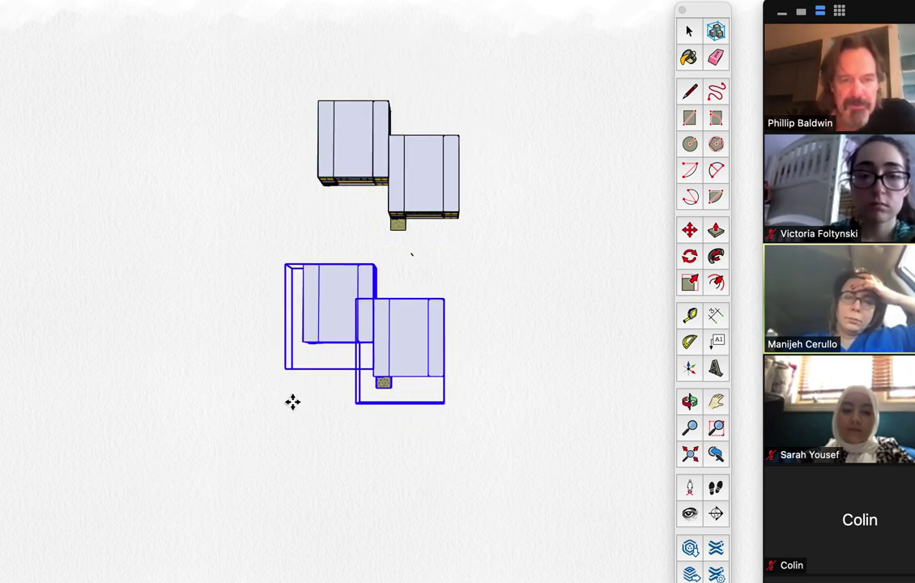
left_click(292, 402)
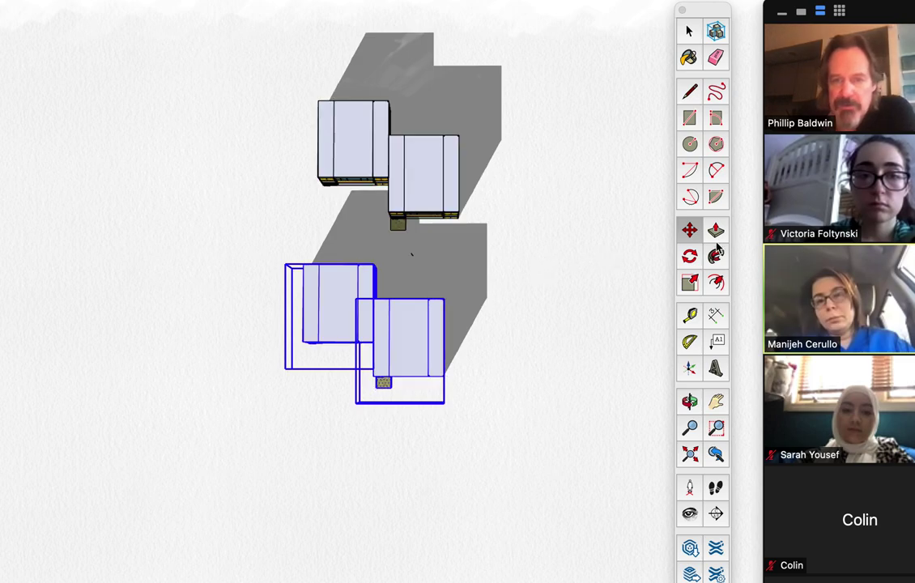
left_click(691, 258)
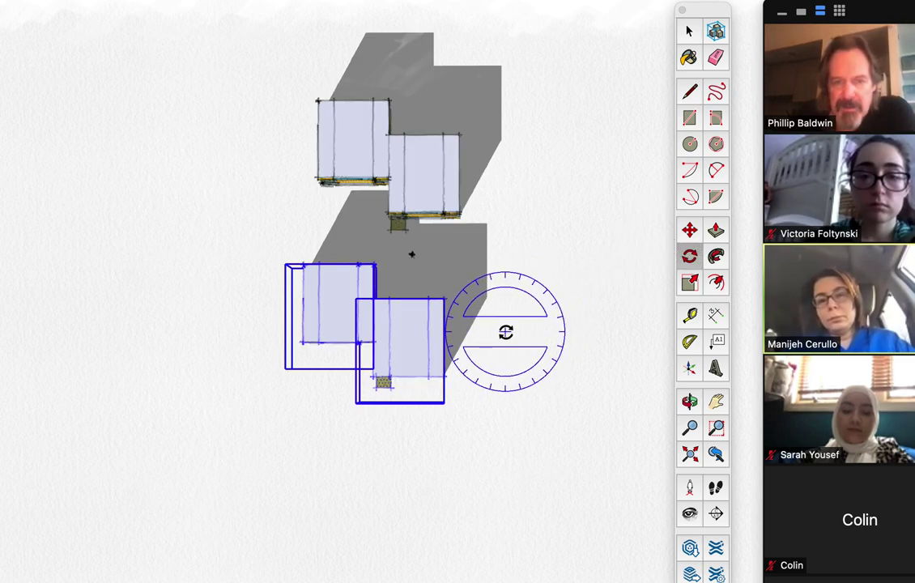
left_click(505, 332)
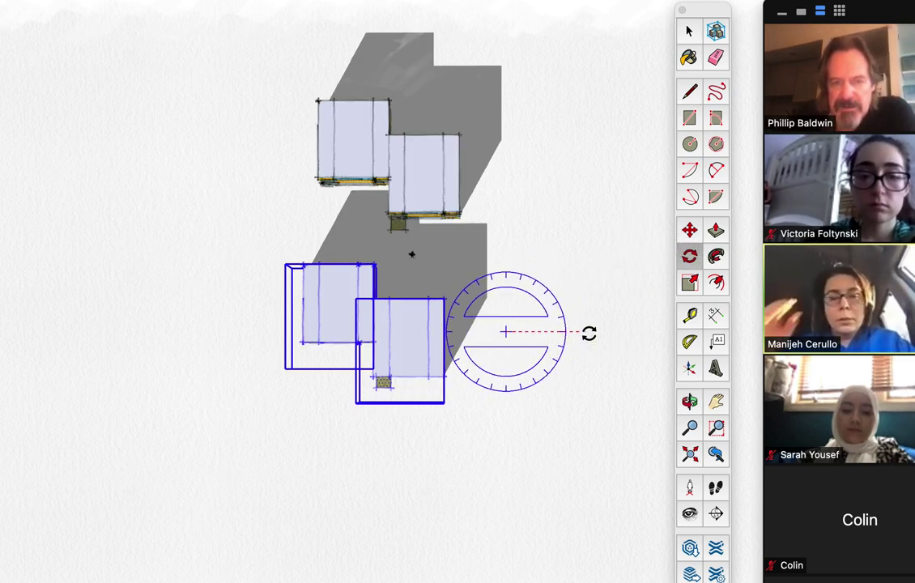
left_click(588, 333)
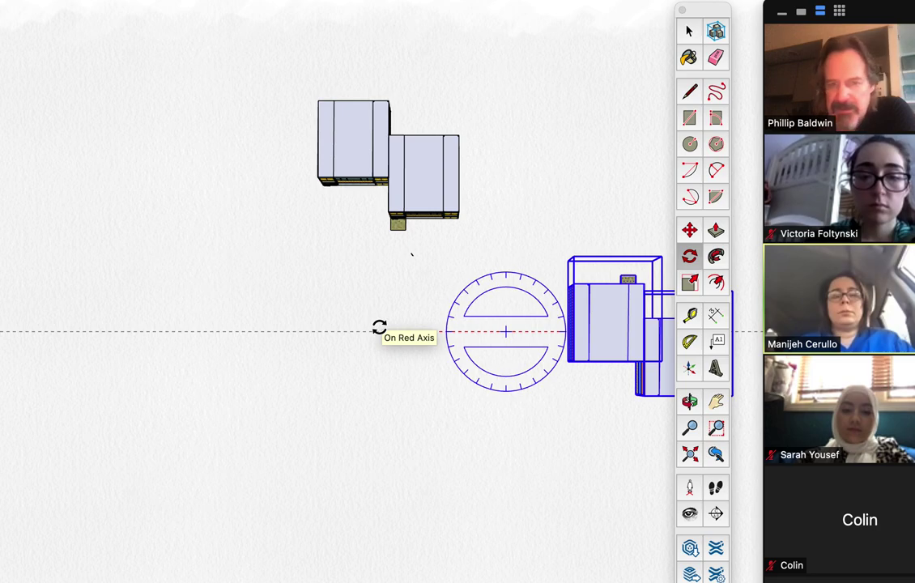
key("Escape")
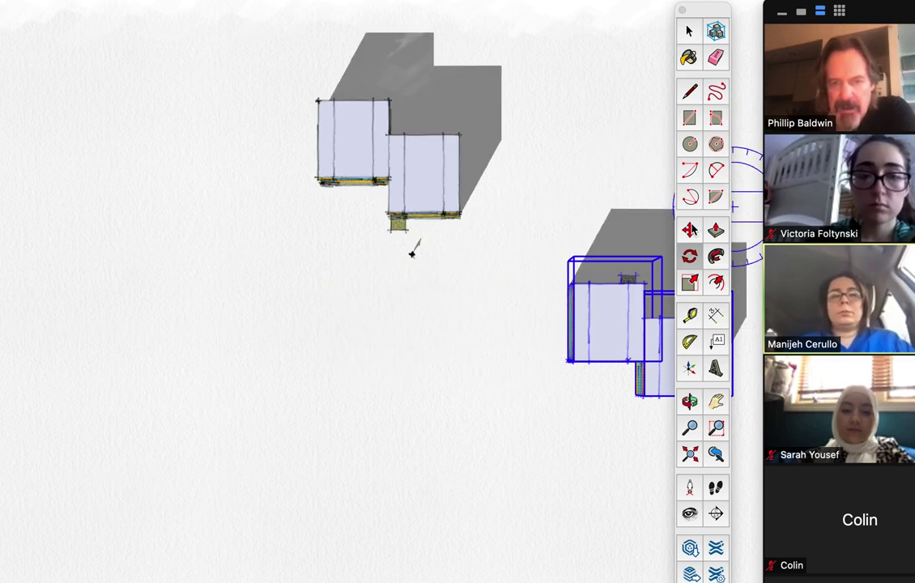
Move the turned copy up to sit just south of the original pair.
left_click(689, 229)
left_click(600, 161)
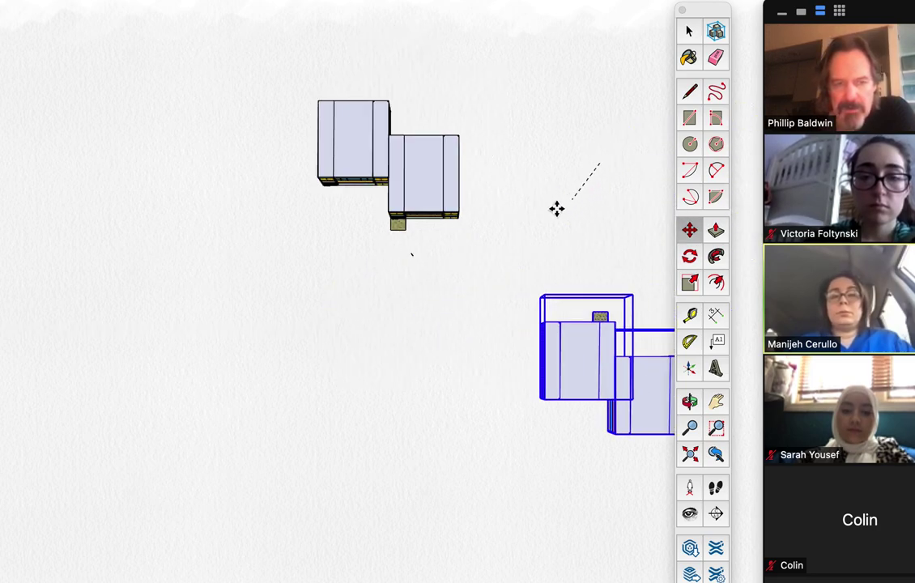
left_click(322, 213)
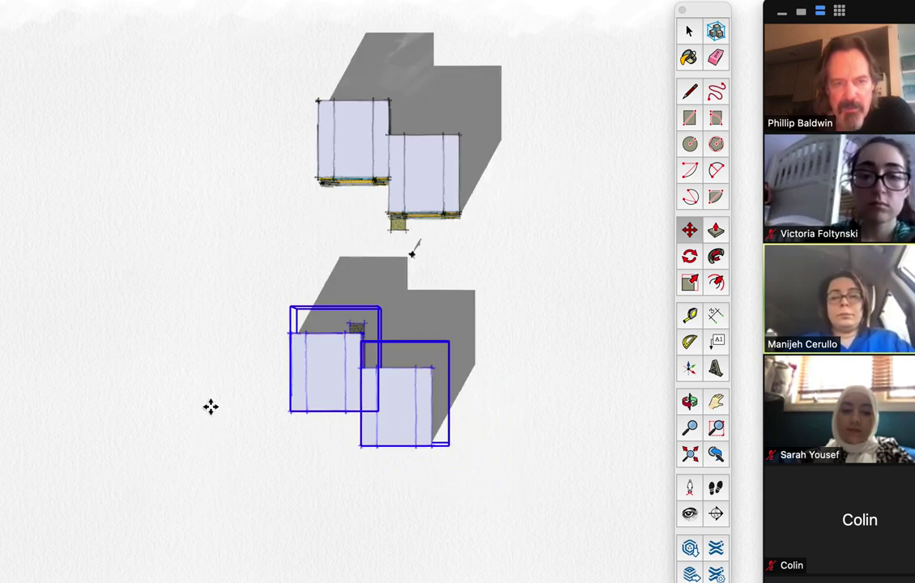
left_click(209, 449)
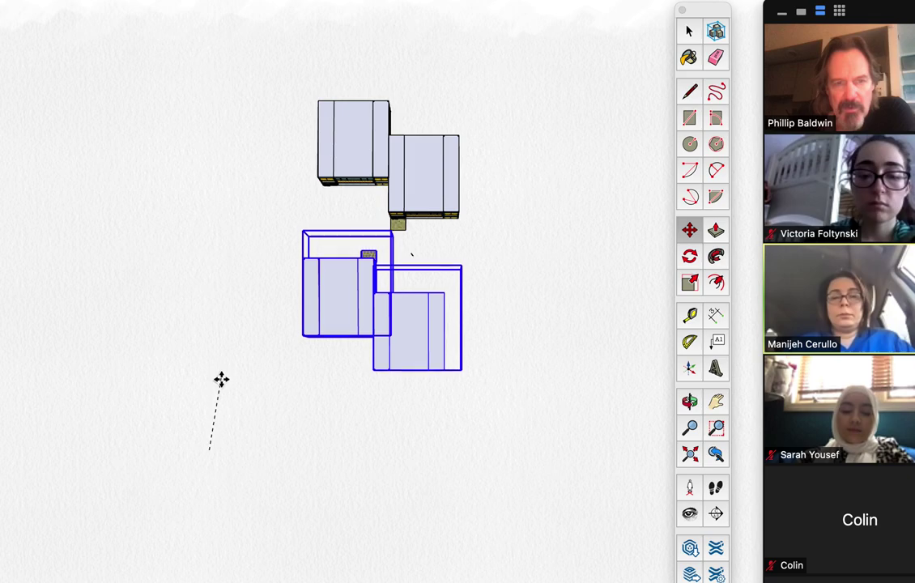
left_click(221, 378)
Orbit from the plan view into a zoomed-in perspective of the four-building cluster.
key("o")
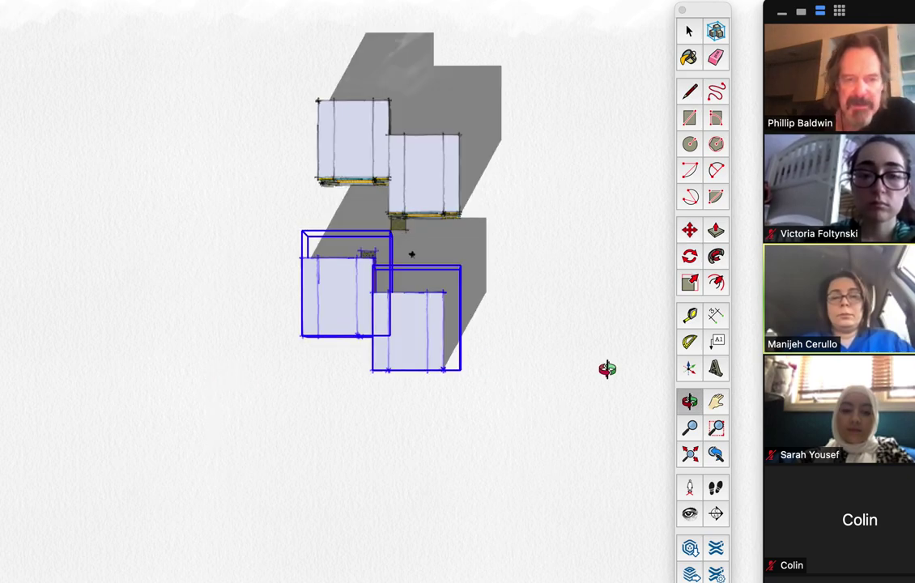
left_click_drag(576, 369, 161, 40)
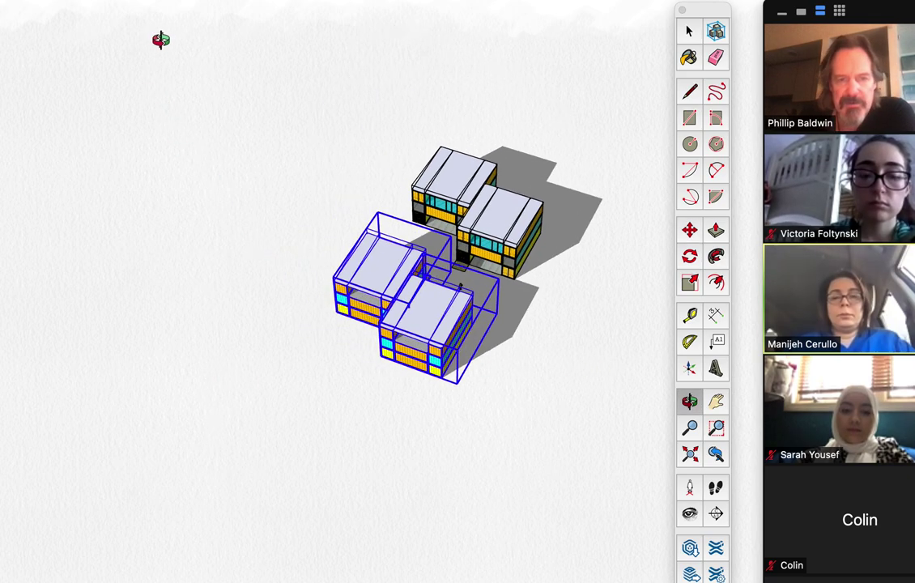
left_click_drag(557, 333, 242, 215)
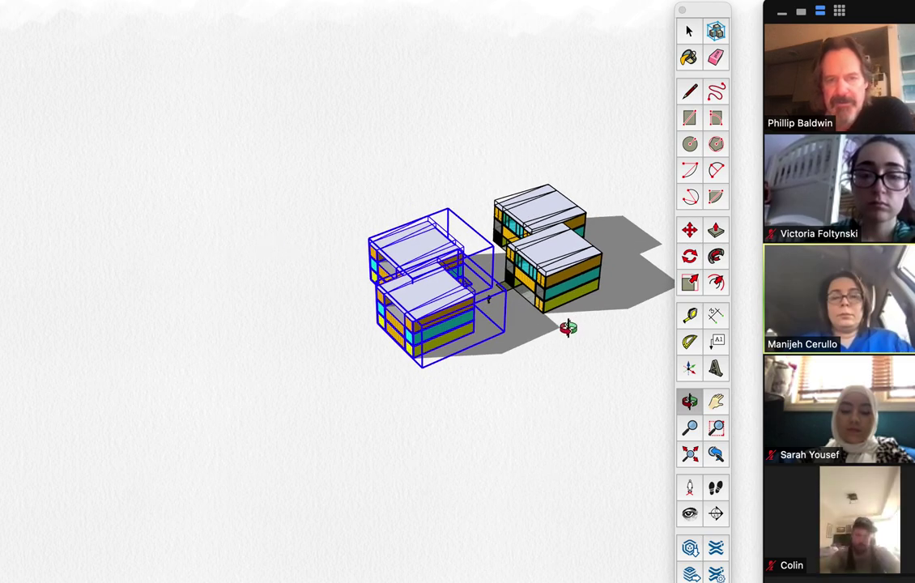
left_click_drag(501, 292, 455, 297)
scroll(524, 284, "up", 5)
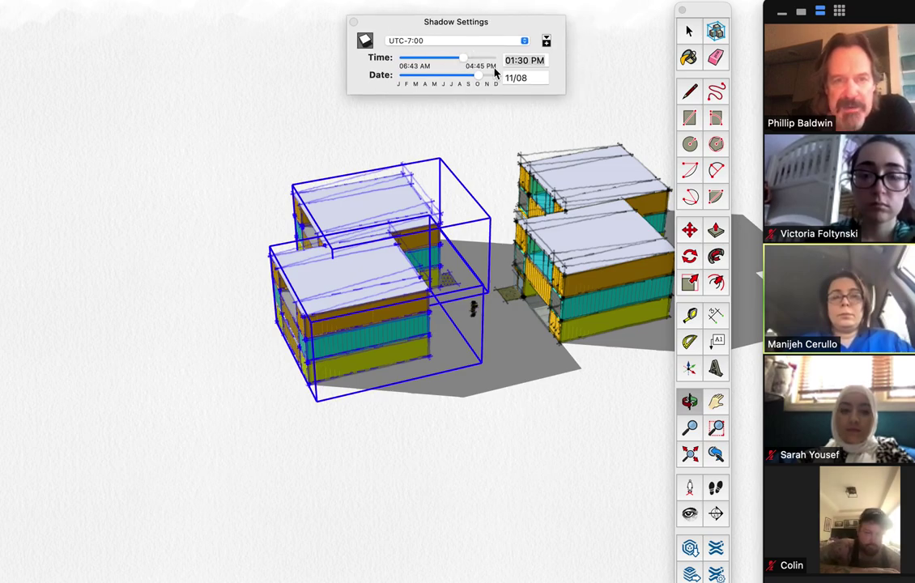
Set the shadows to 10:31 AM on 08/06 and orbit to a lower side angle.
mouse_move(465, 63)
left_mouse_down()
mouse_move(415, 65)
mouse_move(490, 61)
mouse_move(434, 67)
mouse_move(482, 77)
mouse_move(450, 82)
mouse_move(459, 82)
left_mouse_up()
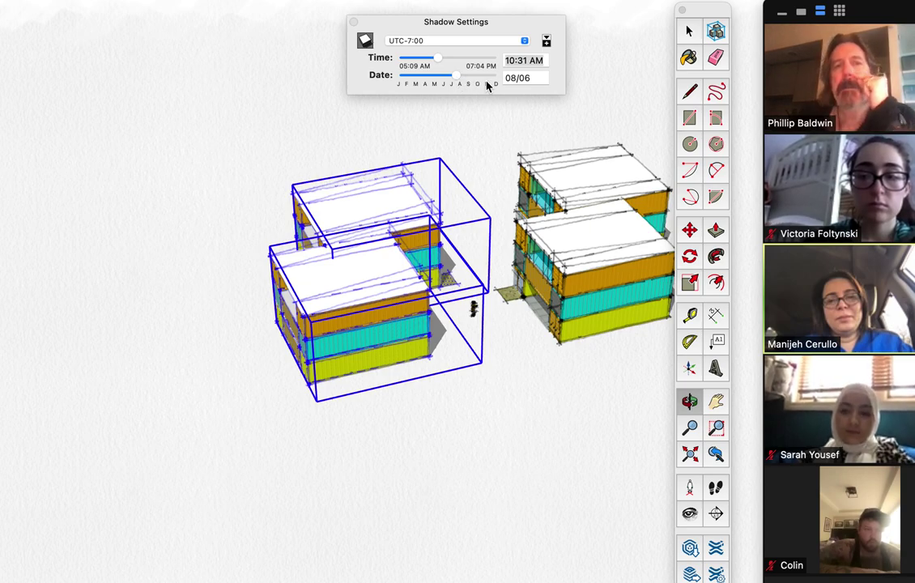
scroll(527, 295, "up", 5)
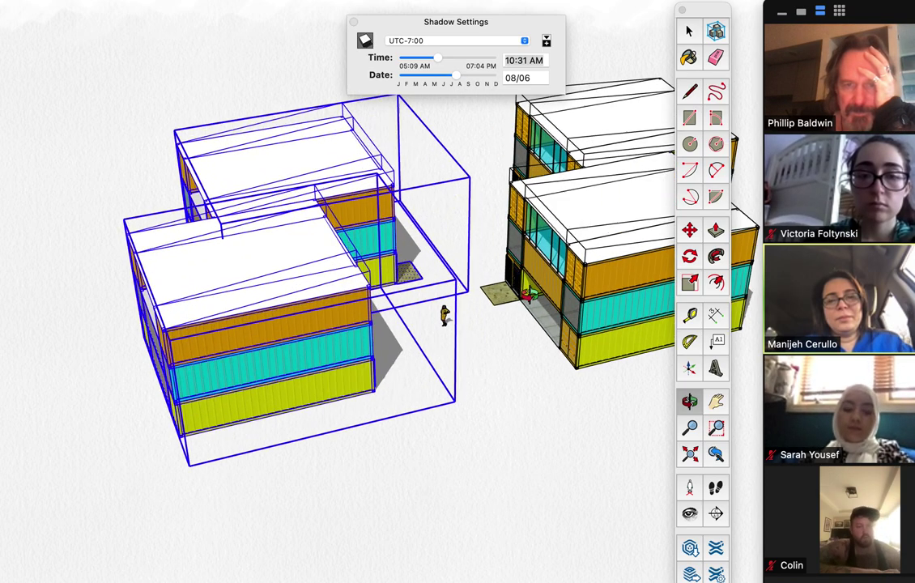
mouse_move(526, 295)
left_mouse_down()
mouse_move(579, 364)
mouse_move(204, 323)
mouse_move(146, 330)
left_mouse_up()
mouse_move(494, 269)
left_mouse_down()
mouse_move(261, 333)
mouse_move(92, 352)
mouse_move(310, 252)
left_mouse_up()
mouse_move(630, 315)
left_mouse_down()
mouse_move(415, 310)
mouse_move(229, 287)
left_mouse_up()
mouse_move(533, 391)
left_mouse_down()
mouse_move(207, 327)
mouse_move(212, 301)
mouse_move(215, 321)
left_mouse_up()
scroll(245, 380, "down", 10)
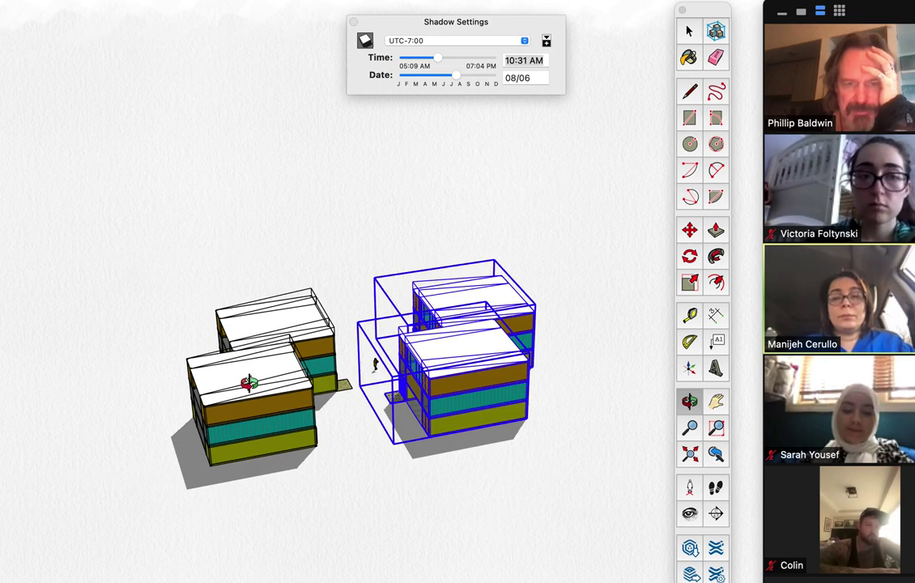
In top view, copy the building pair to the left and rotate it 90°.
key("super+2")
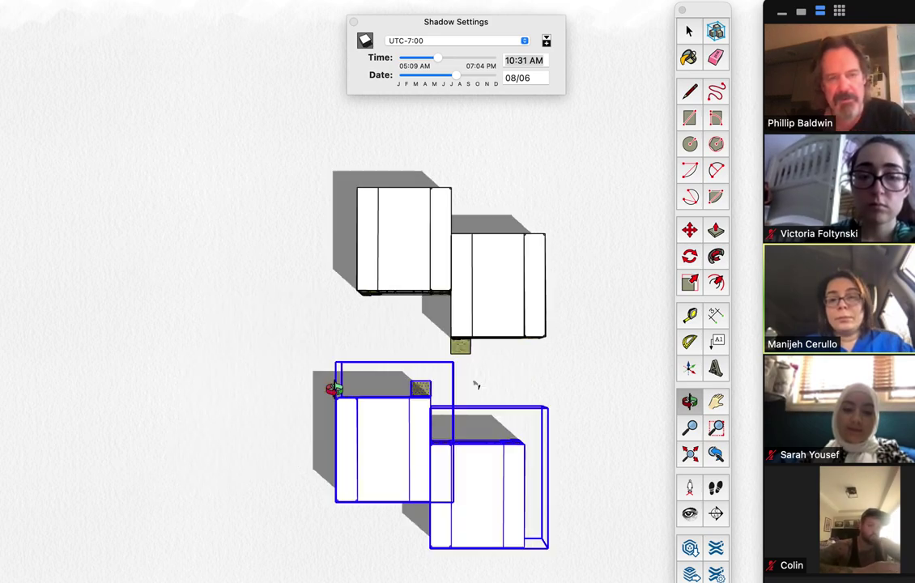
scroll(445, 224, "down", 5)
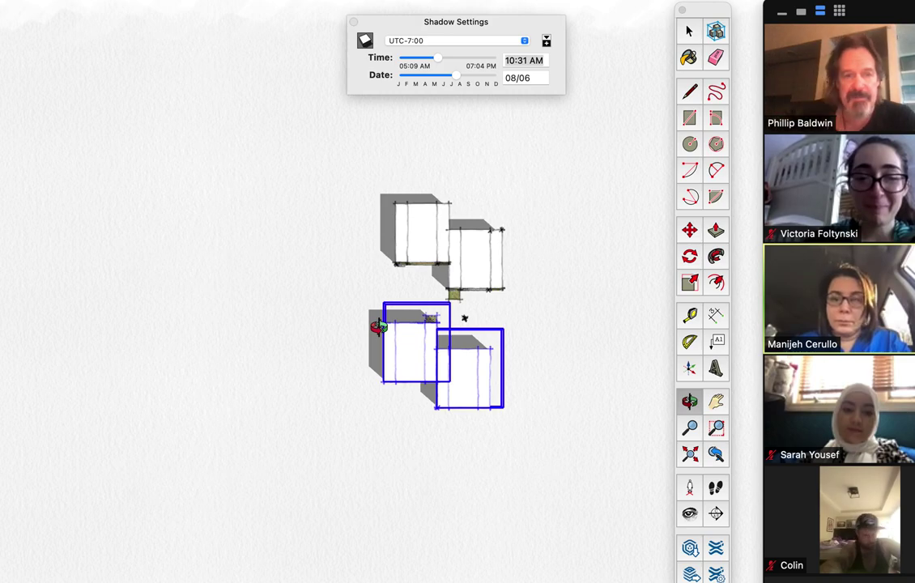
key("m")
left_click(277, 341)
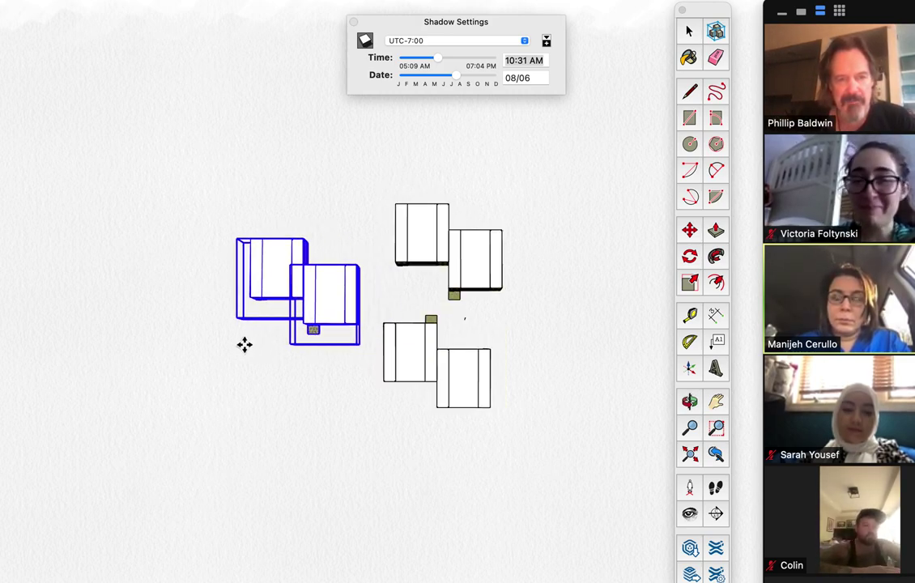
left_click(245, 345)
left_click(690, 258)
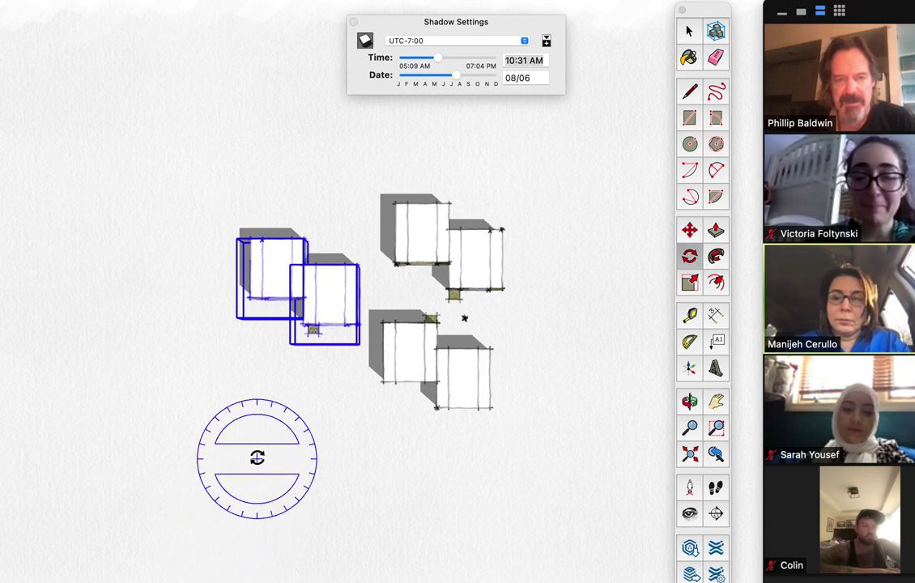
left_click(325, 429)
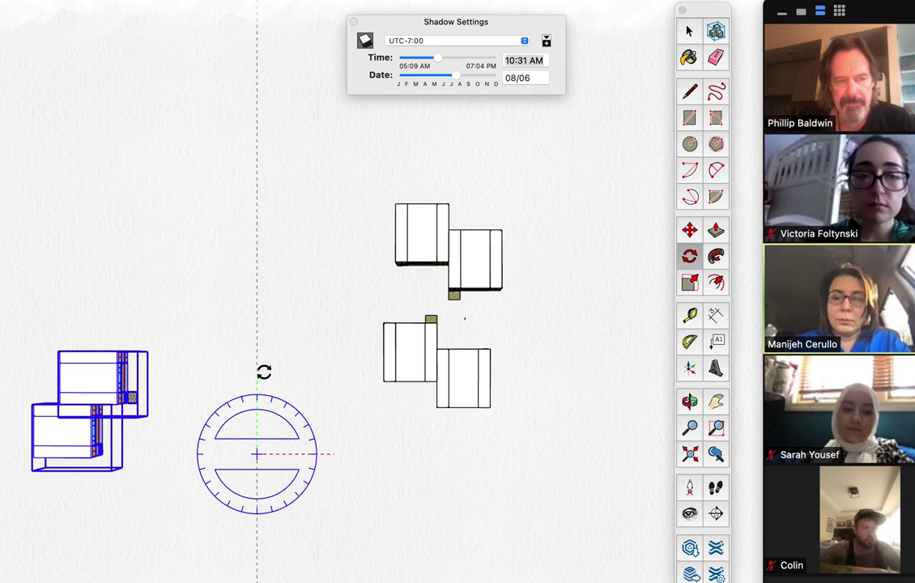
left_click(257, 453)
Move the rotated pair beside the courtyard cluster on its left side.
key("m")
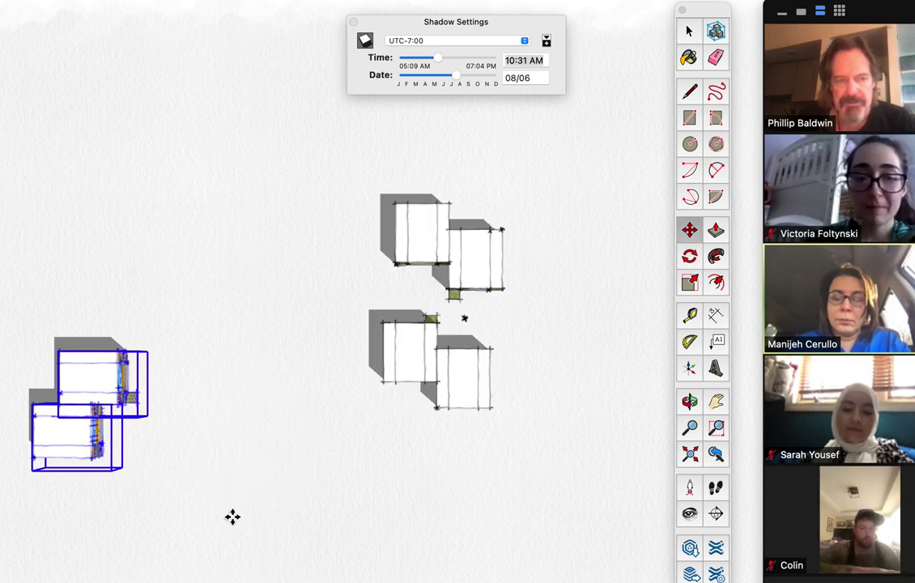
left_click(228, 527)
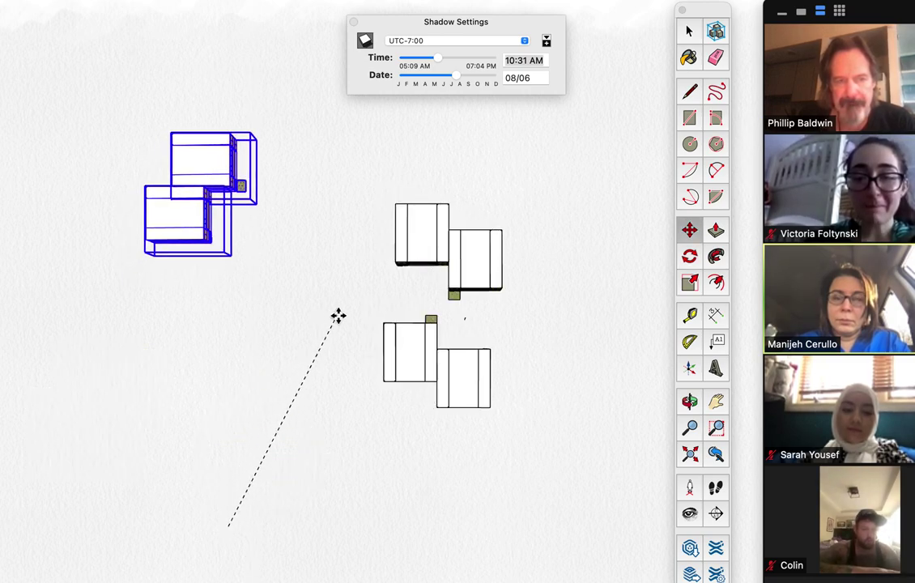
left_click(128, 224)
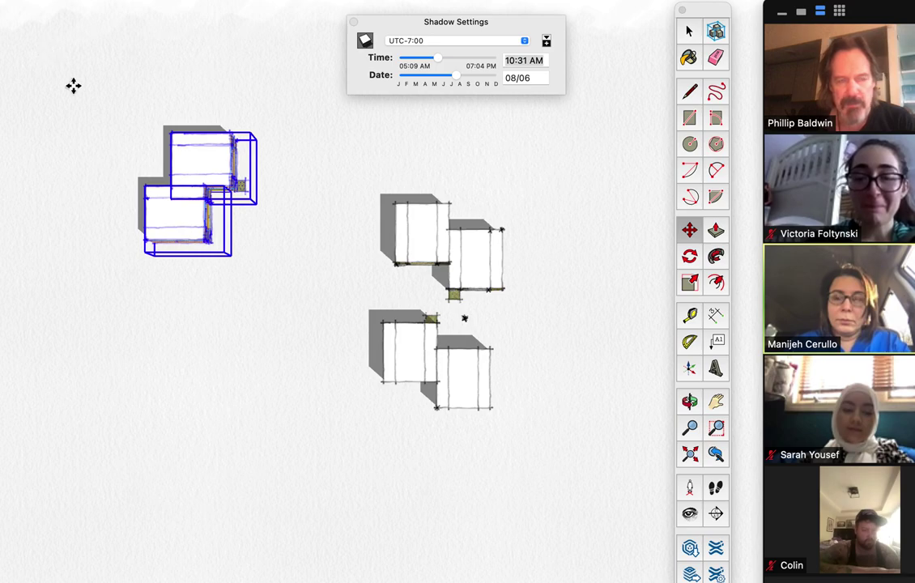
left_click(48, 54)
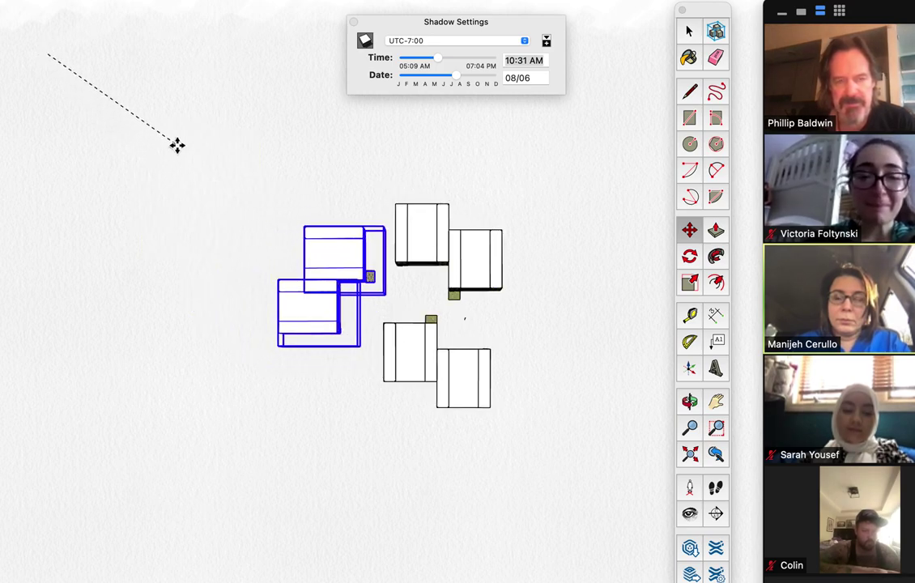
left_click(177, 145)
Move the lower-left container so it sits against the cluster.
left_click(690, 32)
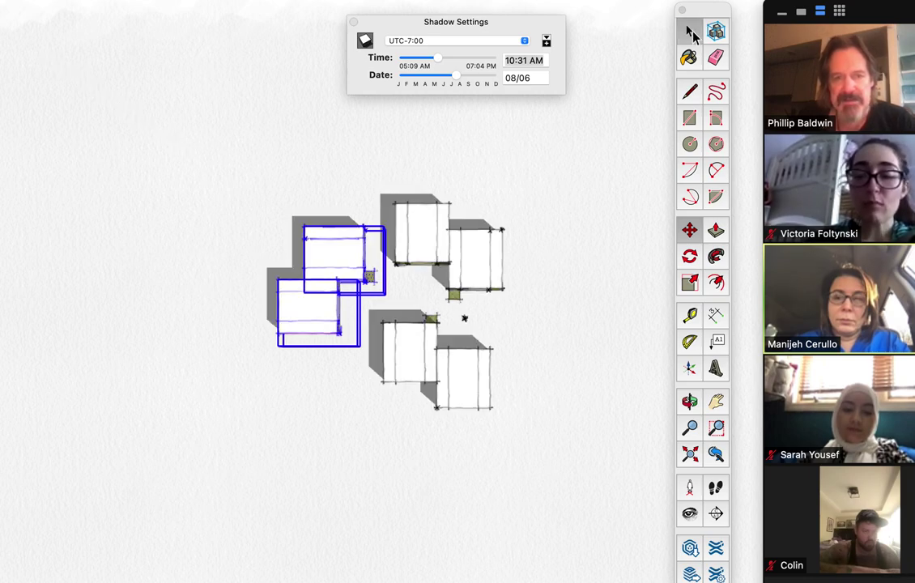
left_click(294, 314)
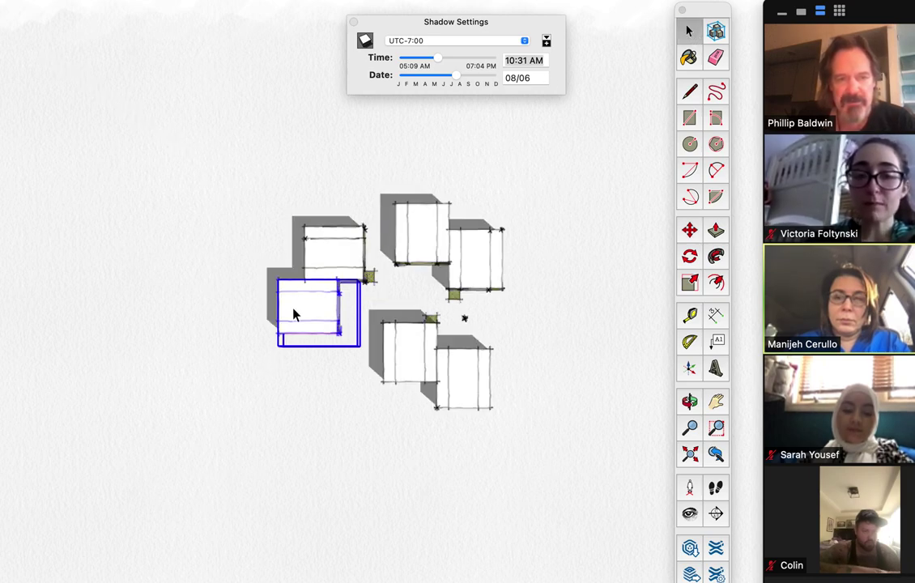
left_click(690, 231)
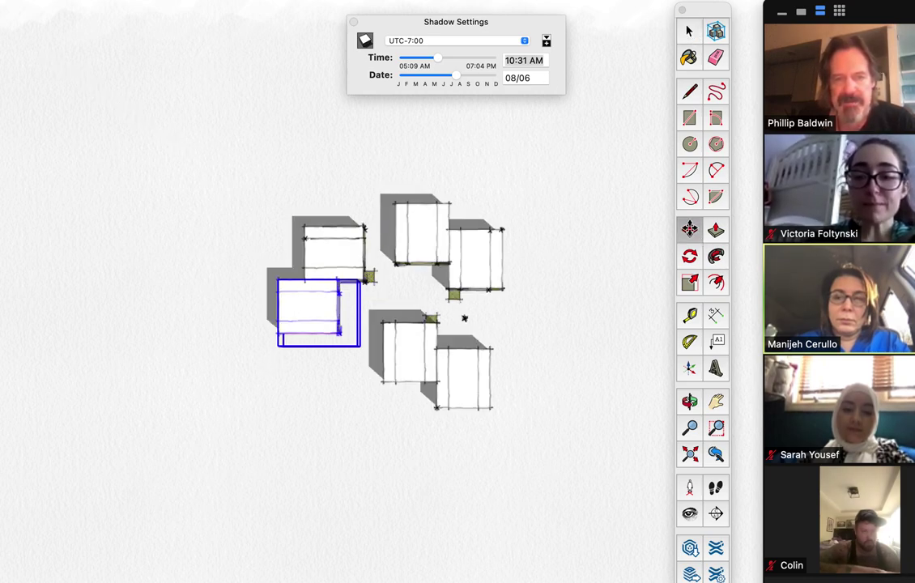
left_click(167, 319)
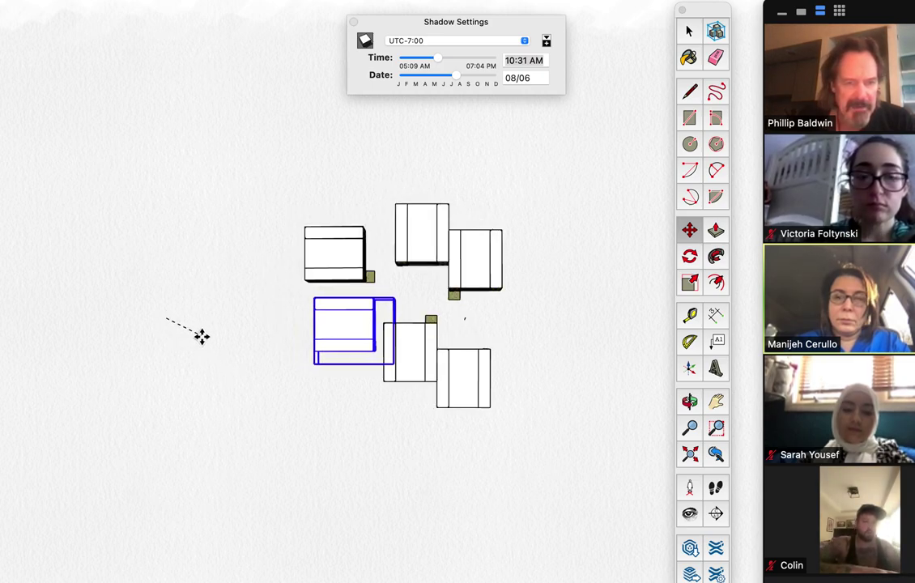
left_click(151, 216)
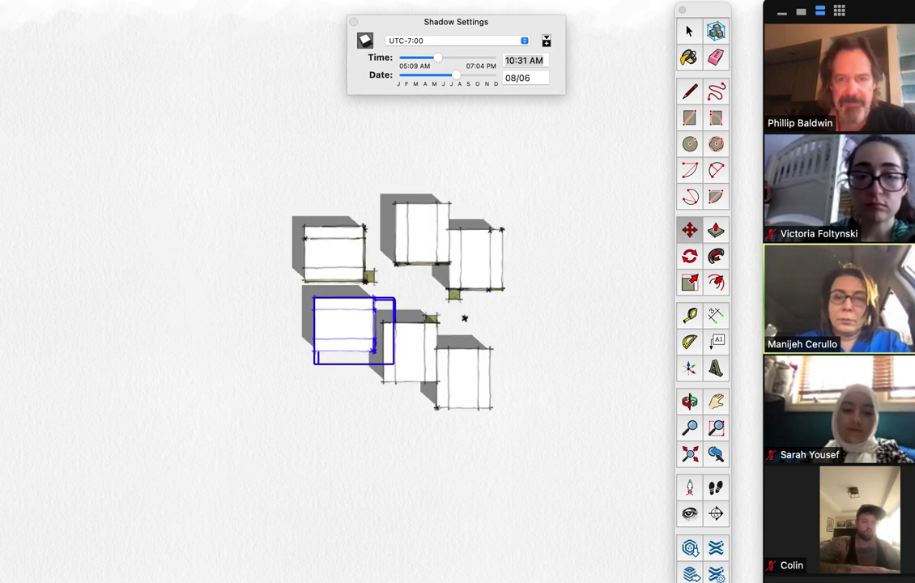
Fit the upper-left container into the cluster's corner, then start Save As.
left_click(689, 31)
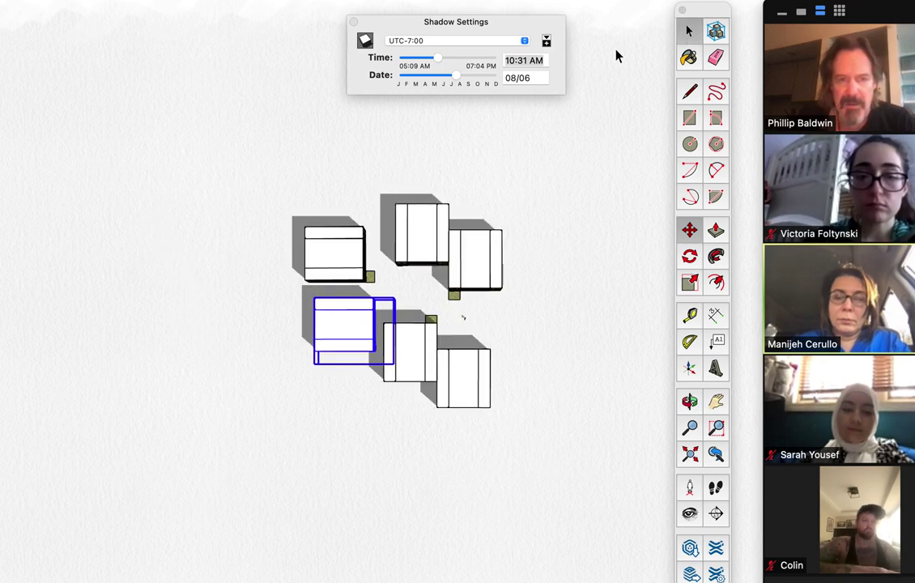
left_click(341, 245)
left_click(690, 231)
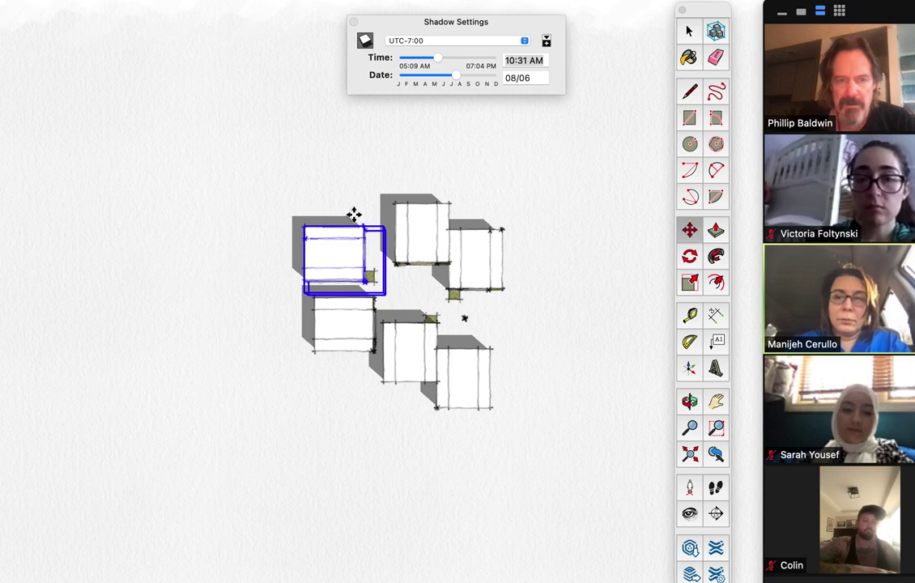
left_click(149, 165)
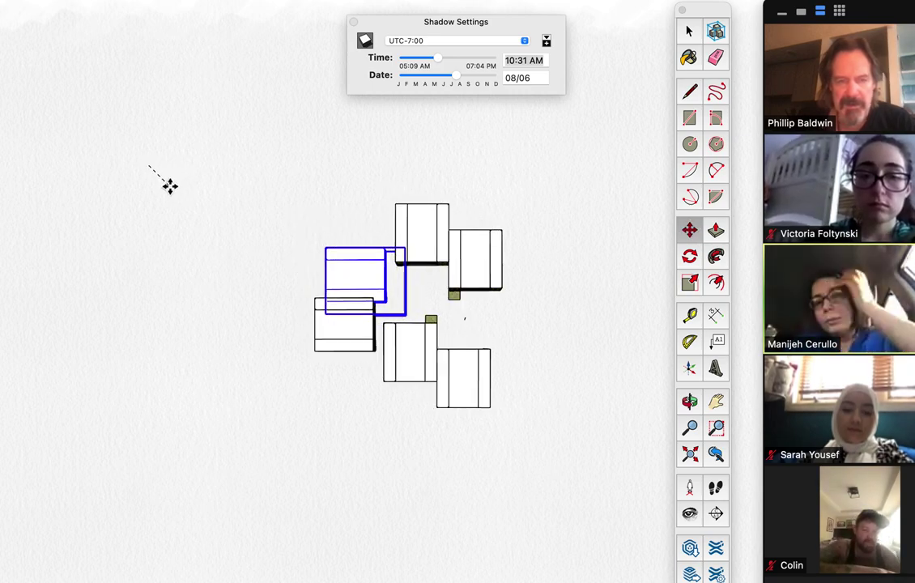
left_click(169, 187)
key("super+s")
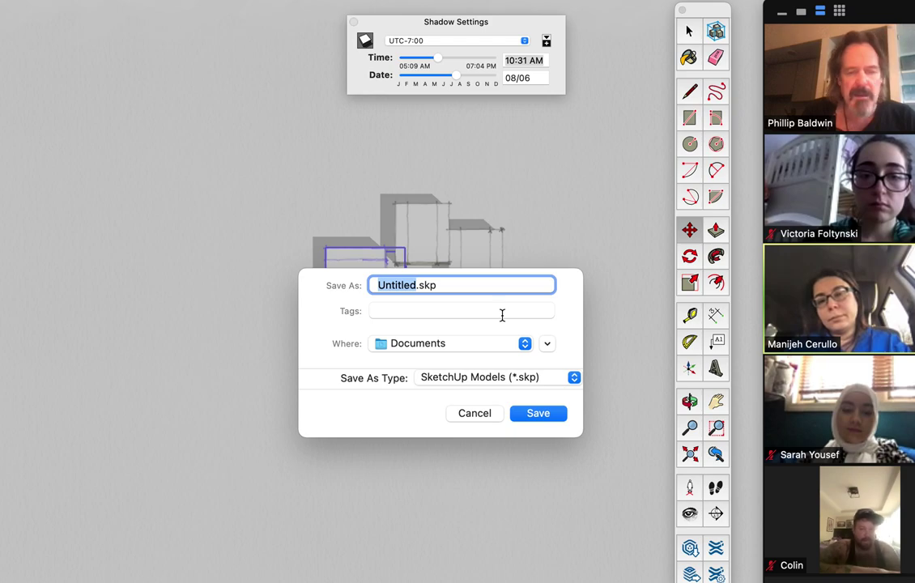
Name the file CO OP, choose Desktop as the location, and save it.
type("CO OP")
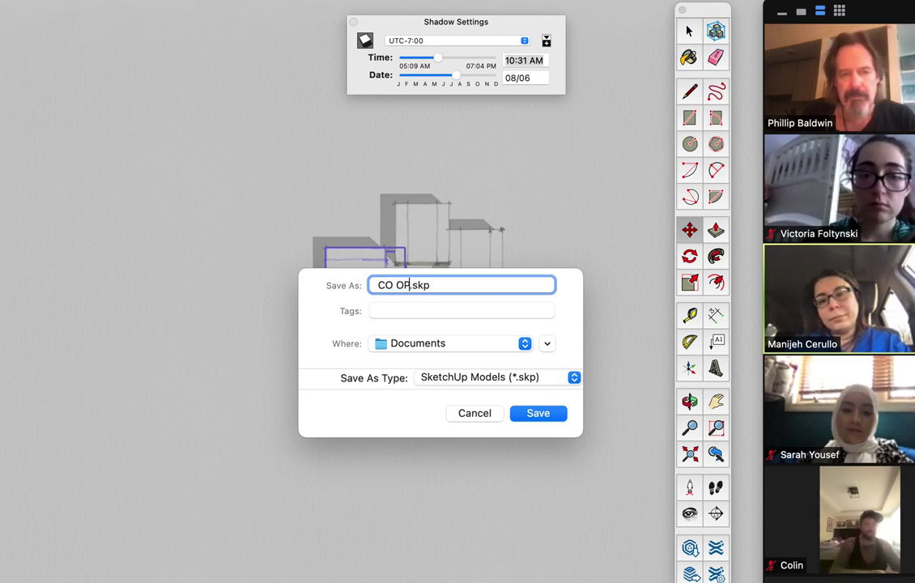
type(".")
key("BackSpace")
key("super+d")
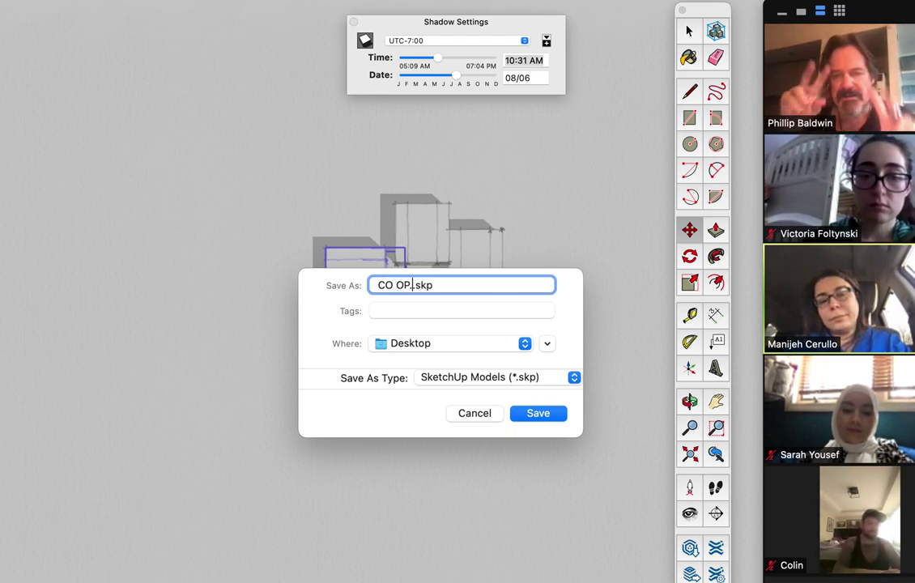
key("BackSpace")
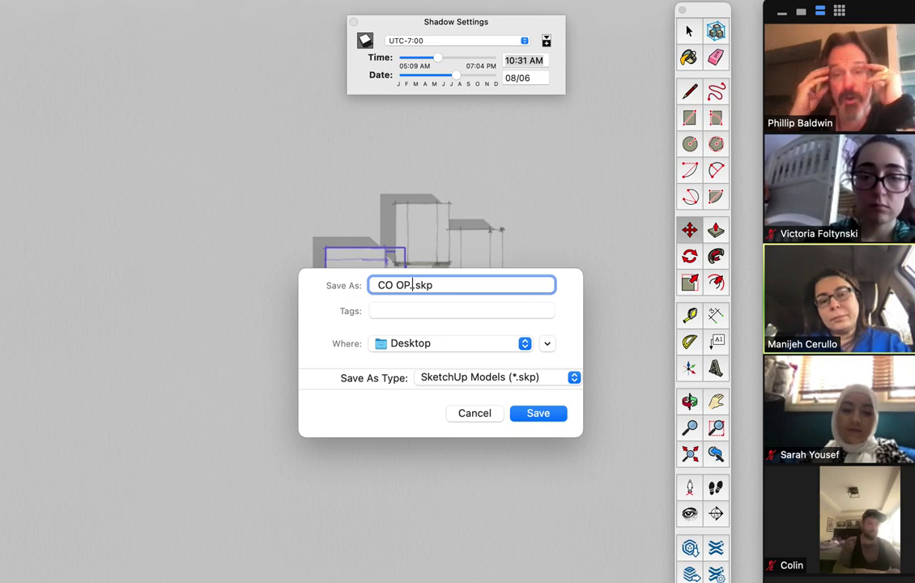
left_click(542, 414)
Orbit and zoom from the top plan down to an eye-level view of the courtyard.
key("o")
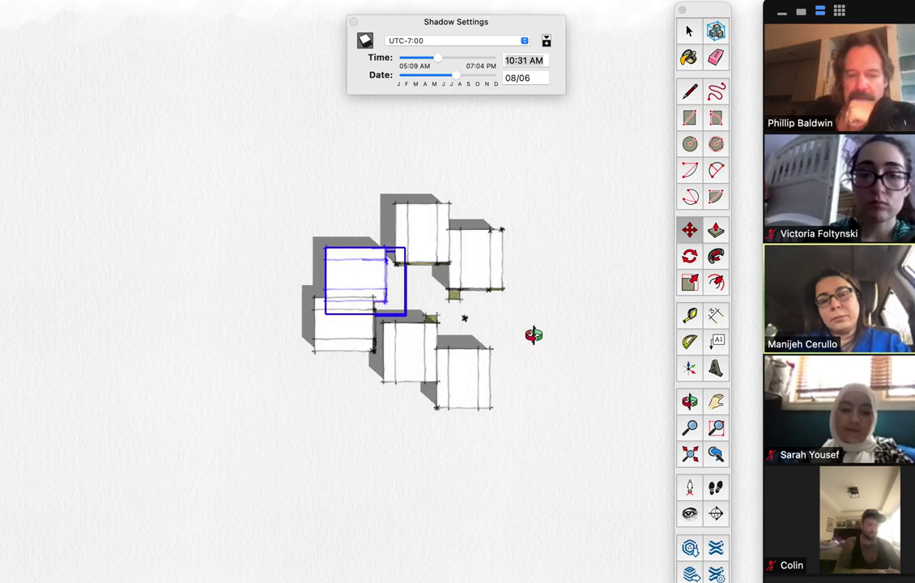
mouse_move(199, 195)
left_mouse_down()
mouse_move(81, 95)
mouse_move(355, 224)
mouse_move(422, 388)
left_mouse_up()
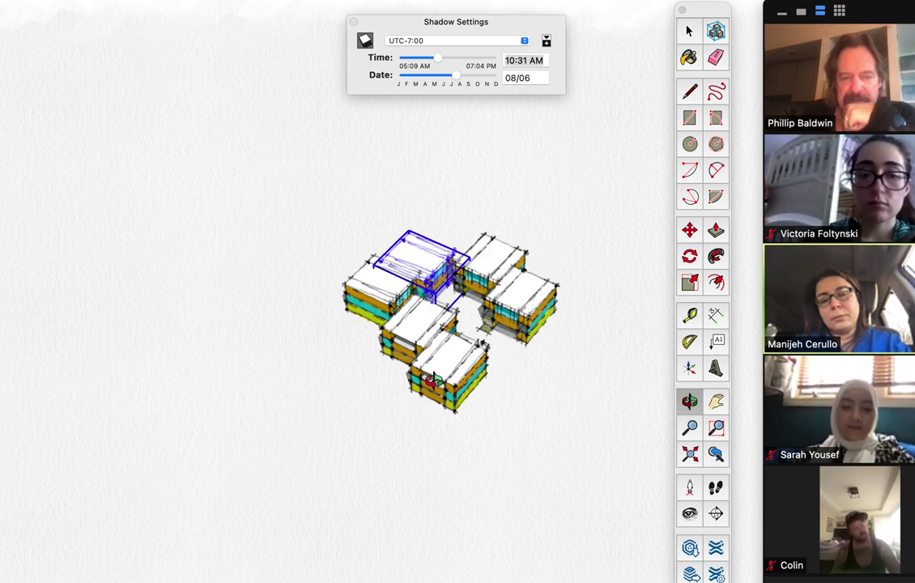
scroll(433, 378, "up", 10)
left_click_drag(431, 378, 496, 201)
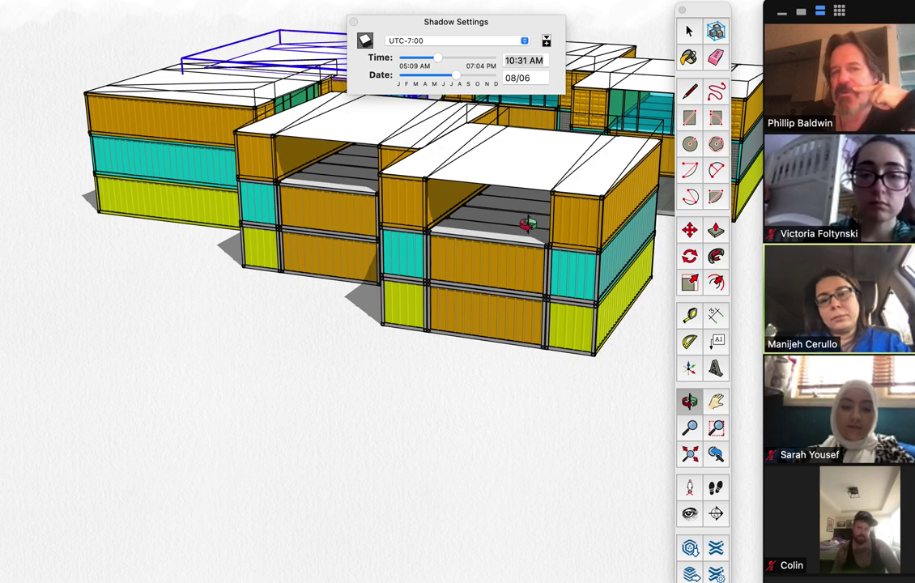
scroll(514, 218, "up", 6)
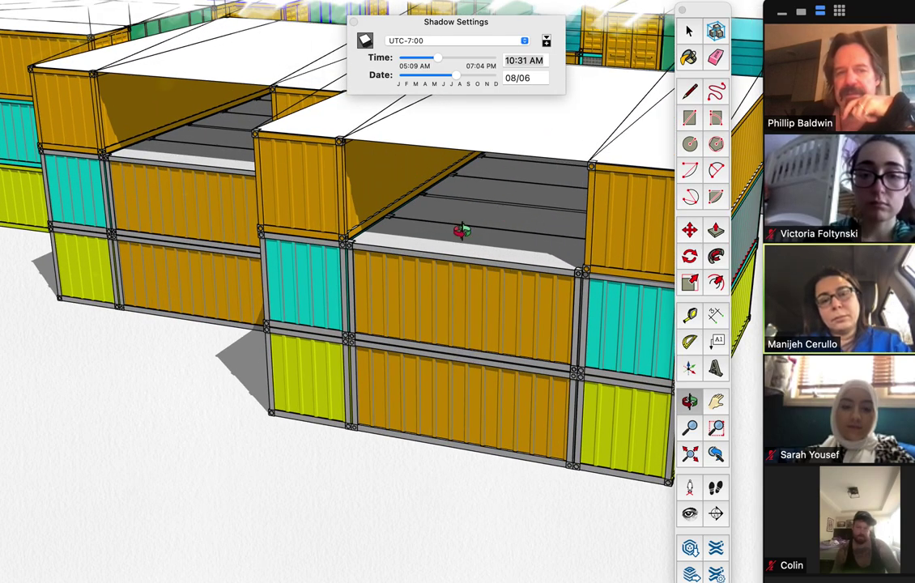
scroll(510, 238, "up", 5)
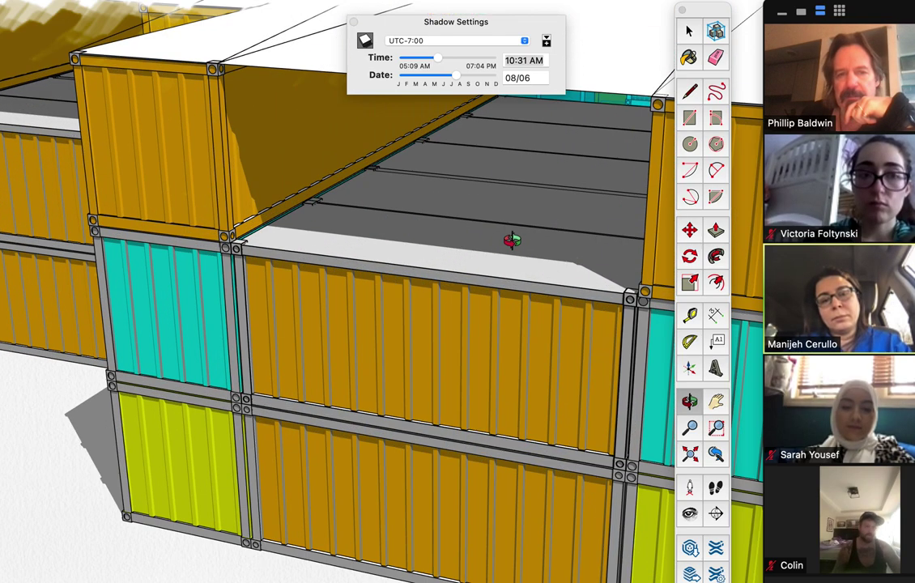
mouse_move(547, 189)
left_mouse_down()
mouse_move(551, 180)
mouse_move(434, 266)
mouse_move(275, 286)
mouse_move(176, 275)
left_mouse_up()
mouse_move(517, 254)
left_mouse_down()
mouse_move(220, 237)
mouse_move(306, 268)
mouse_move(235, 255)
mouse_move(310, 201)
left_mouse_up()
left_click_drag(741, 263, 700, 259)
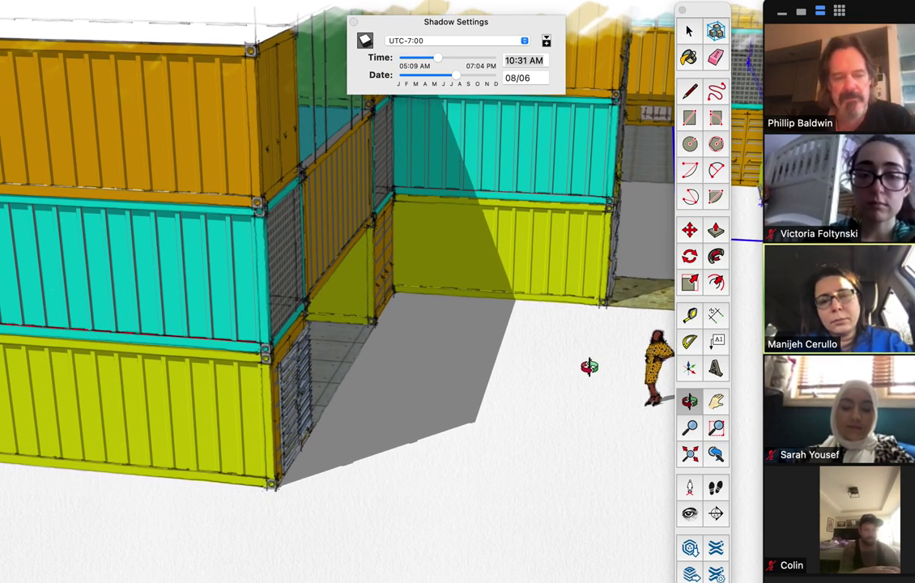
mouse_move(588, 365)
left_mouse_down()
mouse_move(457, 368)
mouse_move(502, 348)
left_mouse_up()
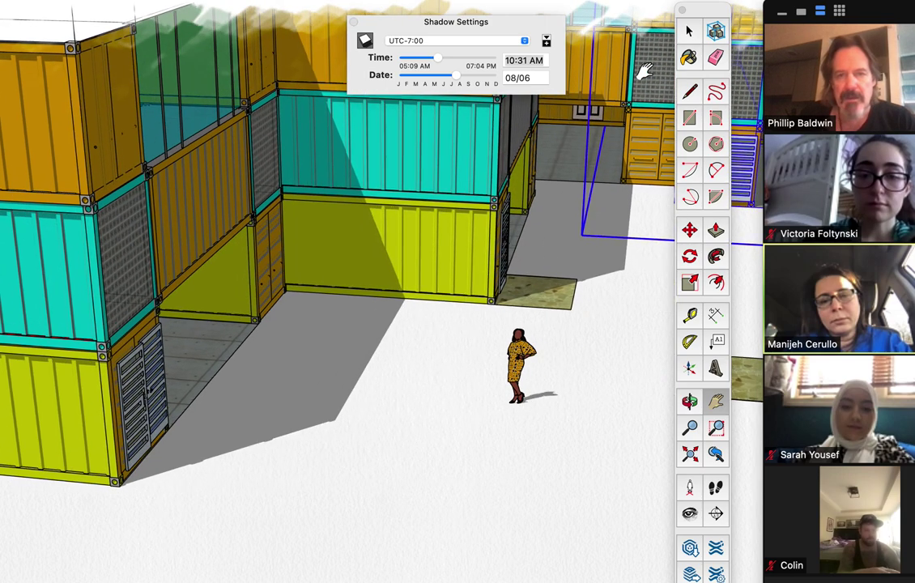
Clear the selection and select the scale figure standing in the courtyard.
left_click(686, 32)
left_click(579, 394)
left_click_drag(612, 204, 615, 201)
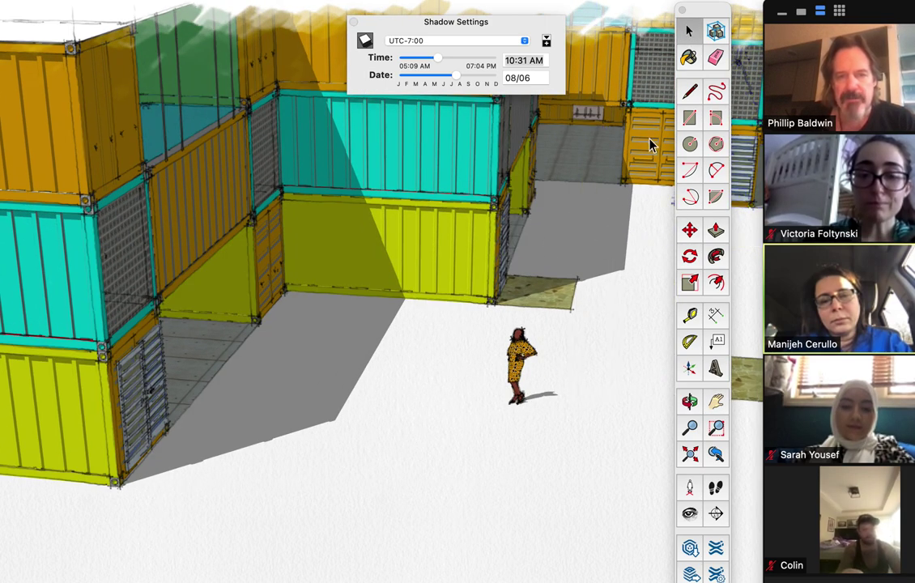
left_click(521, 356)
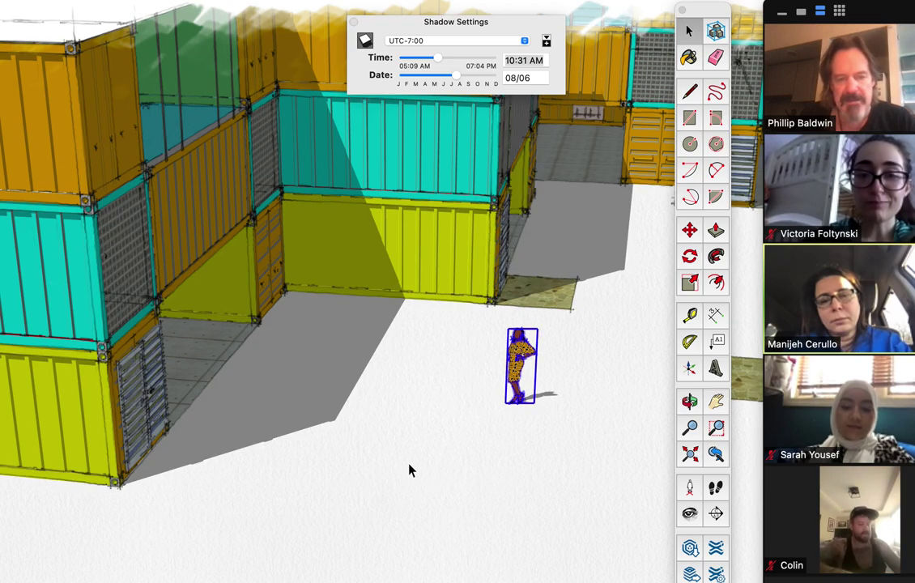
Copy the scale figure with Move and place the copy beside the original.
left_click_drag(429, 434, 436, 368, "alt")
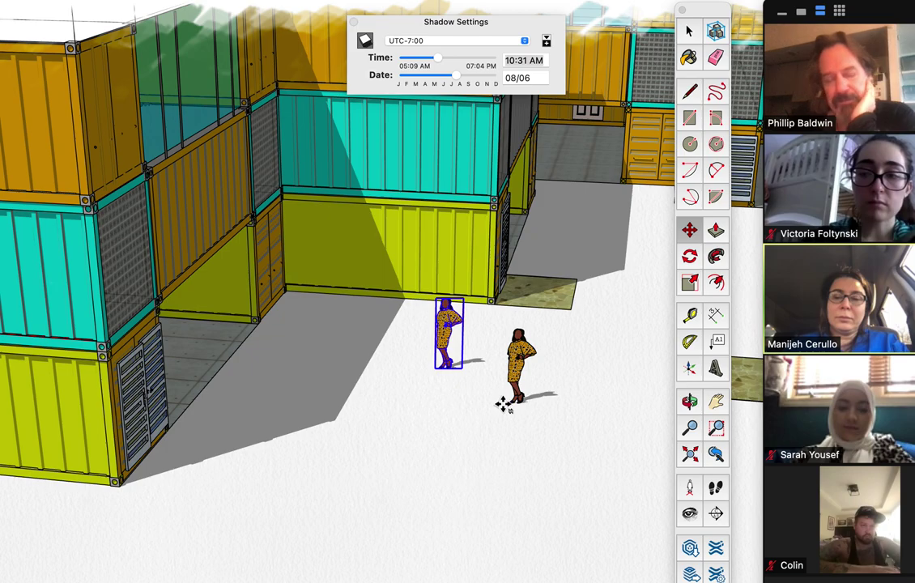
scroll(504, 405, "up", 3)
Orbit and pan to an eye-level view of both figures before the containers, deselect, and close Shadow Settings.
middle_click_drag(503, 404, 521, 297)
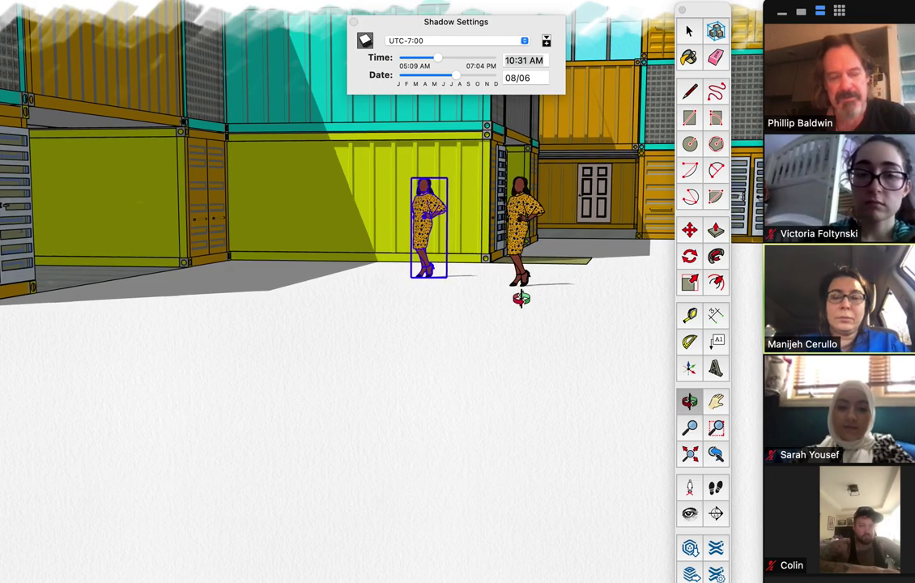
middle_click_drag(520, 298, 263, 402, "shift")
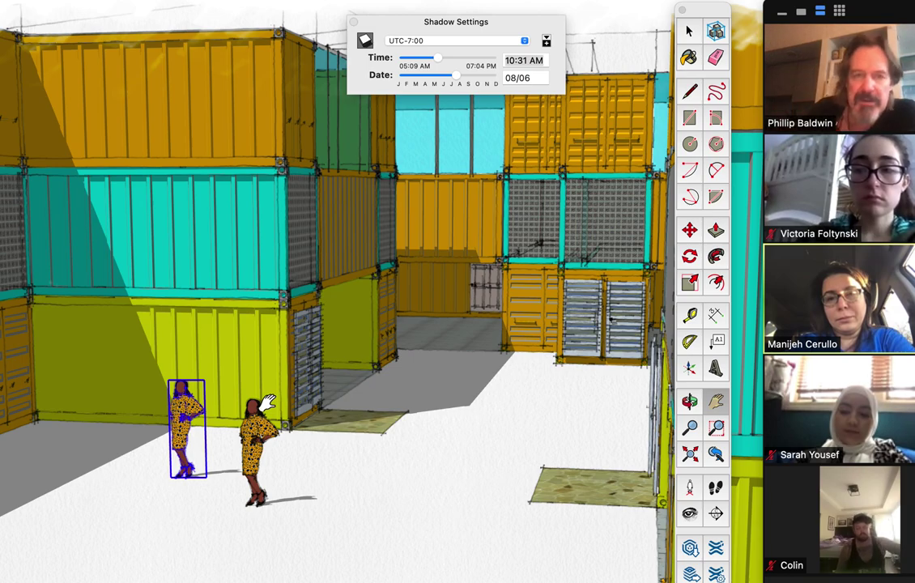
key("o")
mouse_move(328, 360)
left_mouse_down()
mouse_move(372, 364)
mouse_move(378, 339)
left_mouse_up()
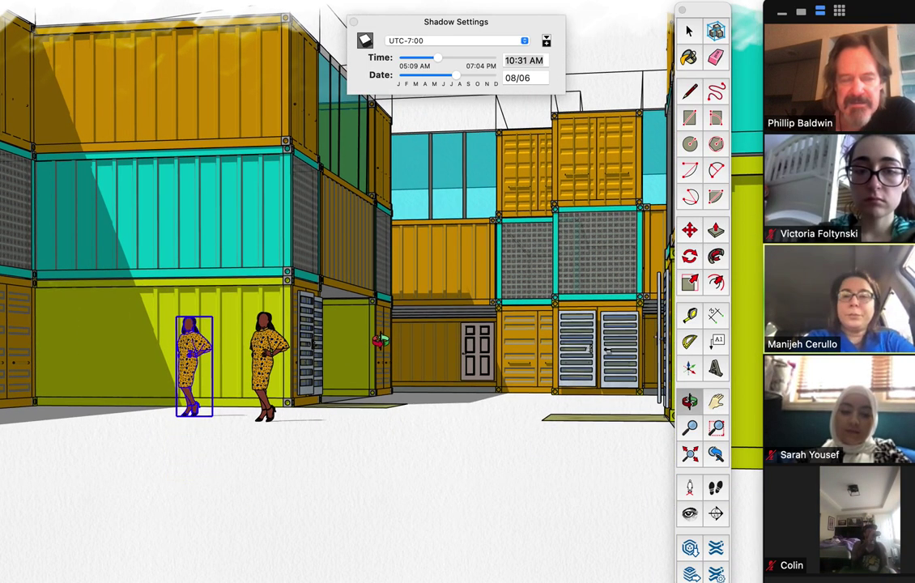
left_click(299, 495)
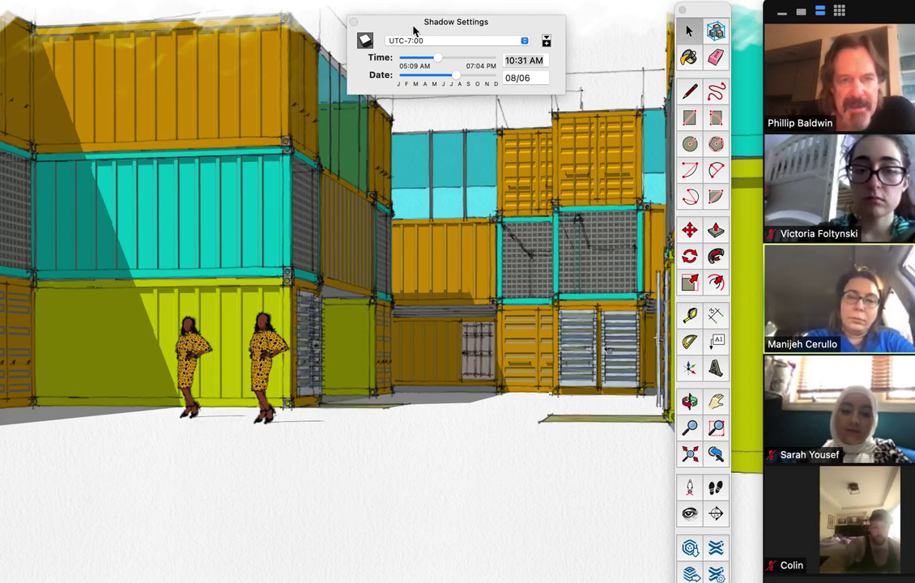
left_click(353, 22)
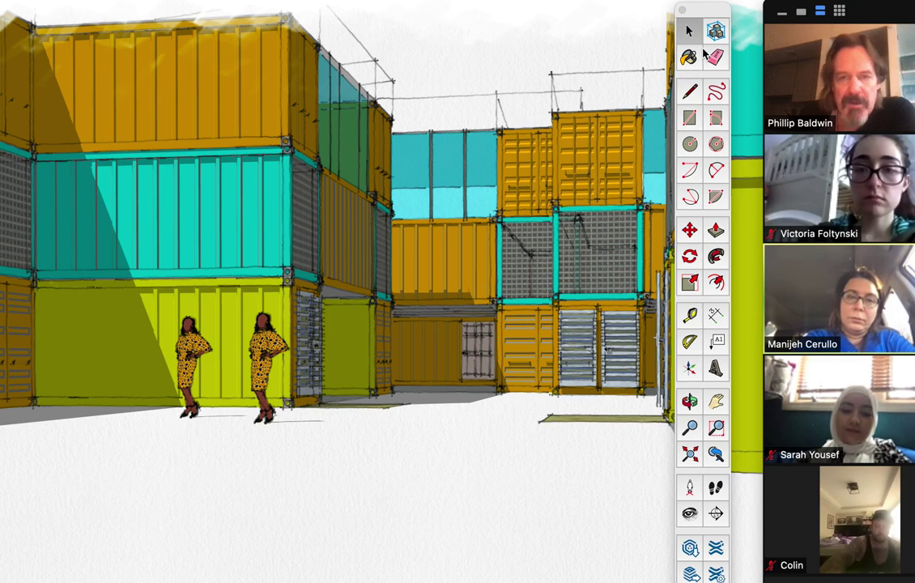
Hide the tool palette and video gallery, then screenshot the eye-level courtyard view.
left_click(681, 10)
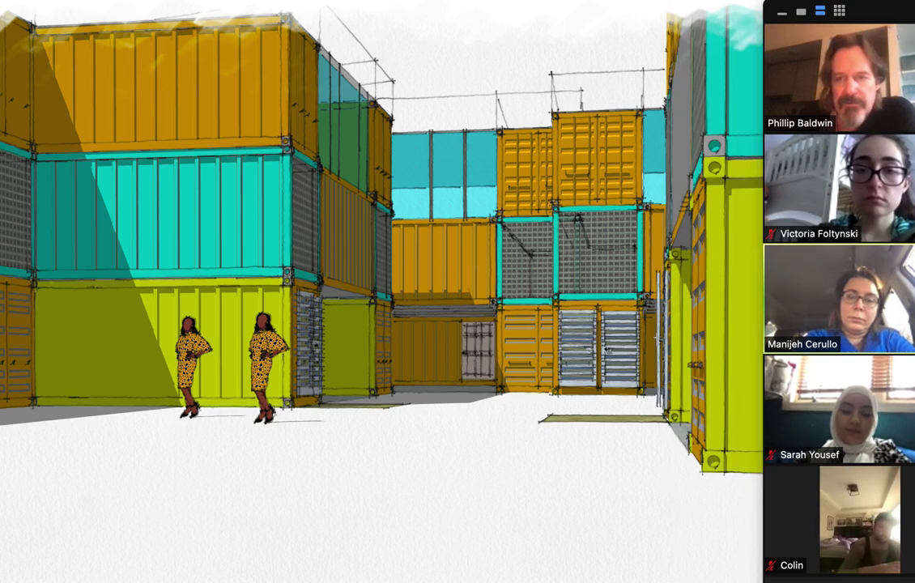
left_click_drag(890, 16, 908, 4)
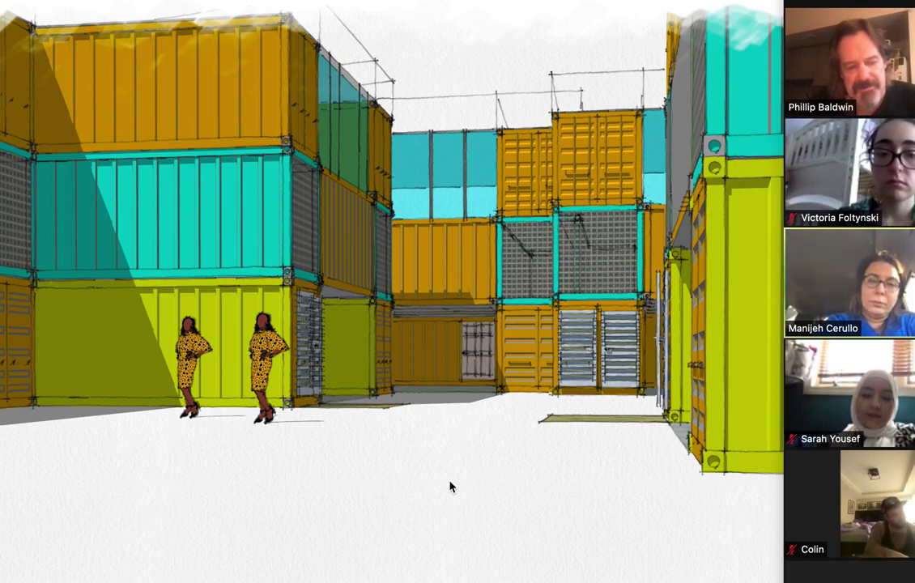
key("super+shift+4")
left_click_drag(6, 1, 769, 554)
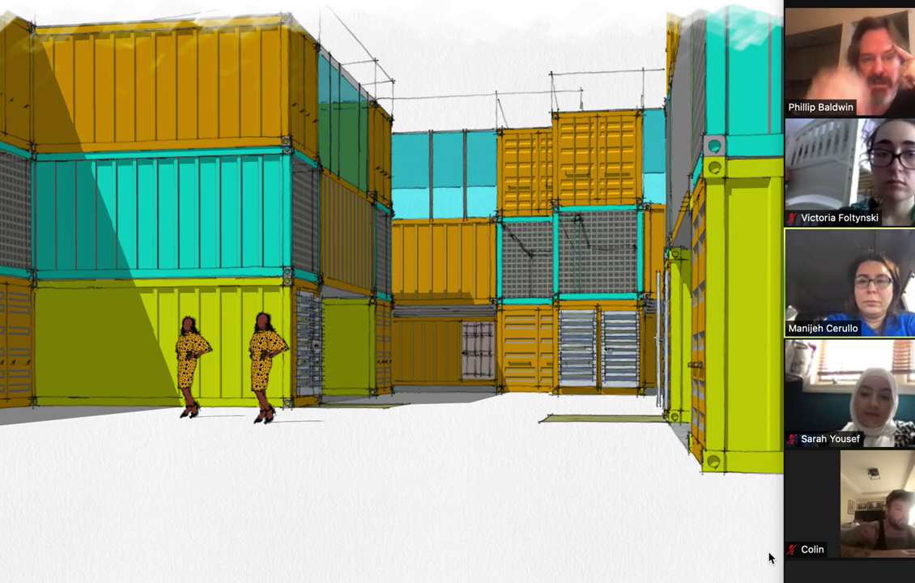
scroll(581, 377, "up", 10)
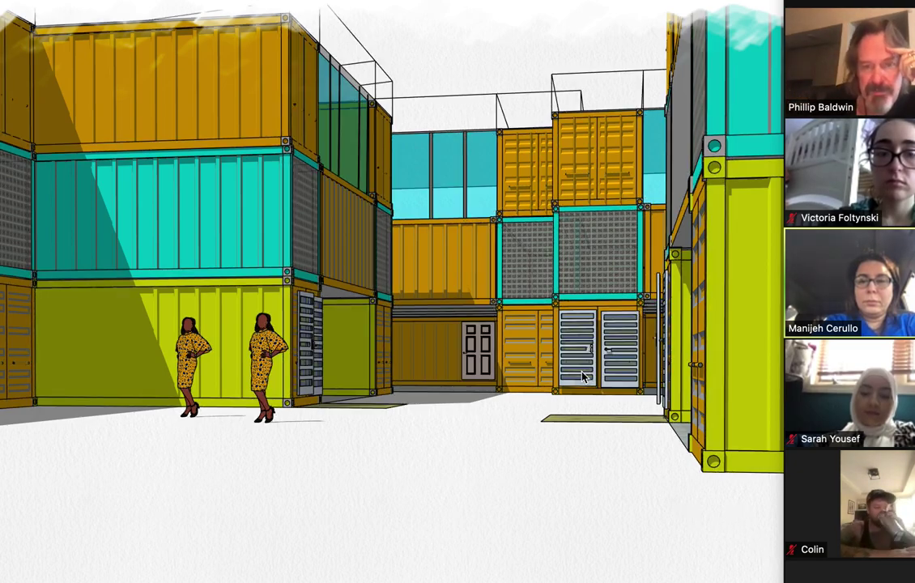
Zoom toward the shutter doors and orbit round to a frontal elevation of the long container stack.
scroll(581, 376, "up", 5)
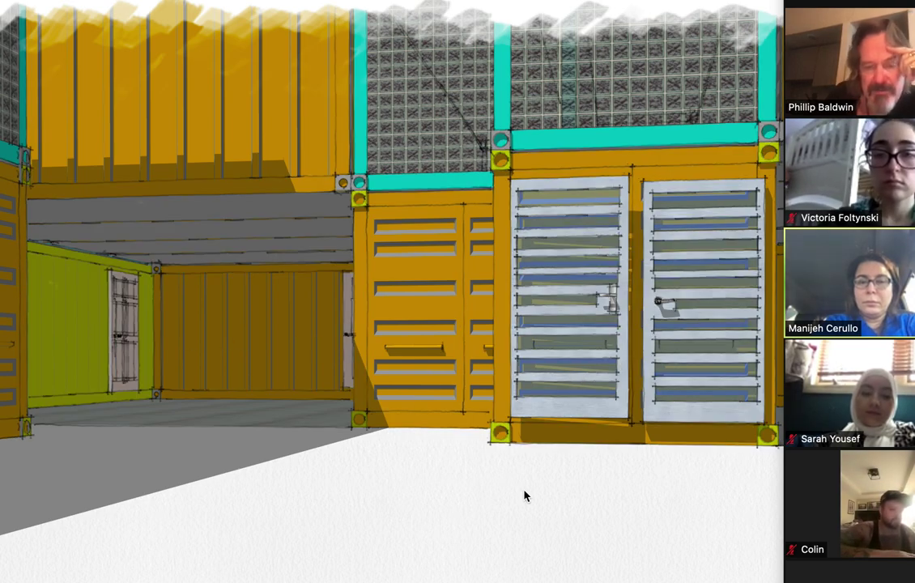
mouse_move(512, 478)
middle_mouse_down()
mouse_move(513, 470)
mouse_move(328, 470)
mouse_move(170, 493)
mouse_move(254, 498)
mouse_move(255, 514)
middle_mouse_up()
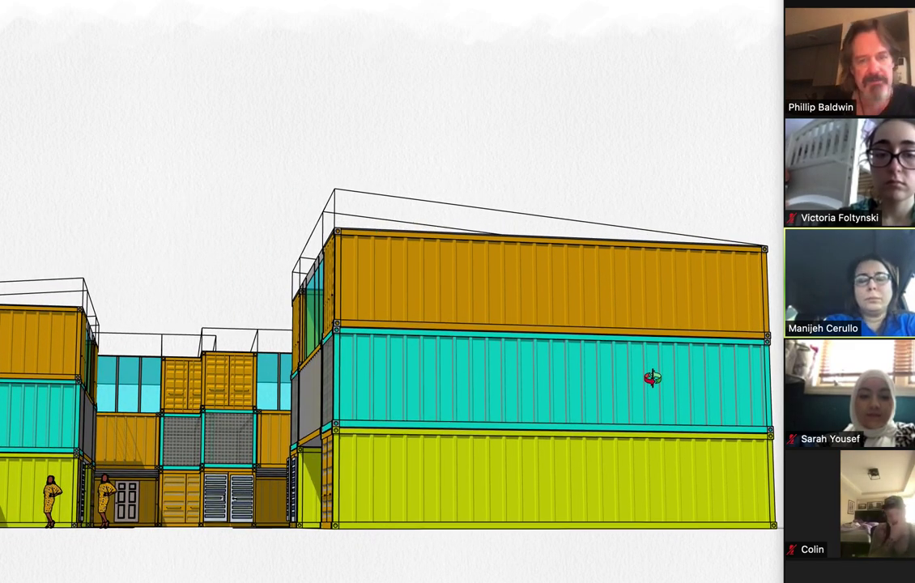
Screenshot the elevation view, then orbit up to an aerial view of the container roofs.
key("super+shift+4")
left_click_drag(2, 1, 778, 565)
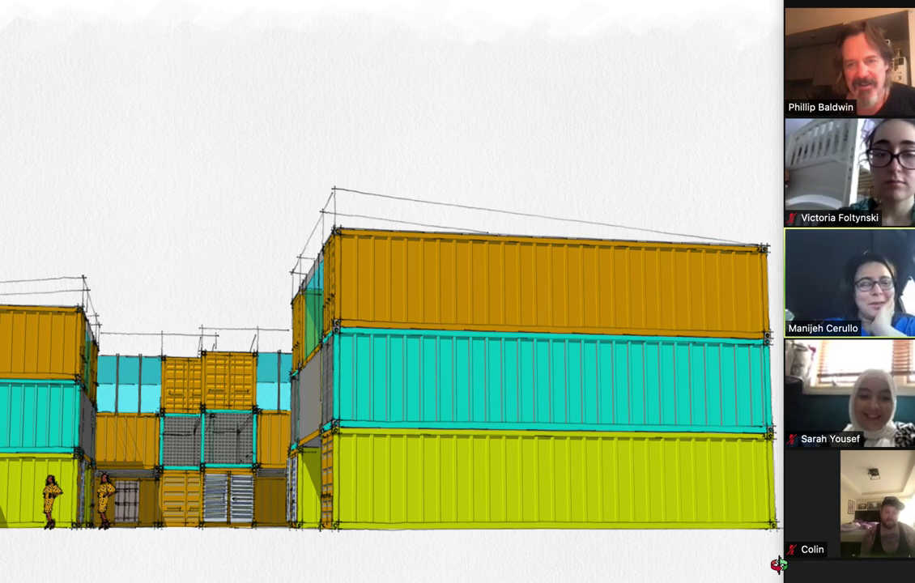
left_click_drag(626, 86, 524, 409)
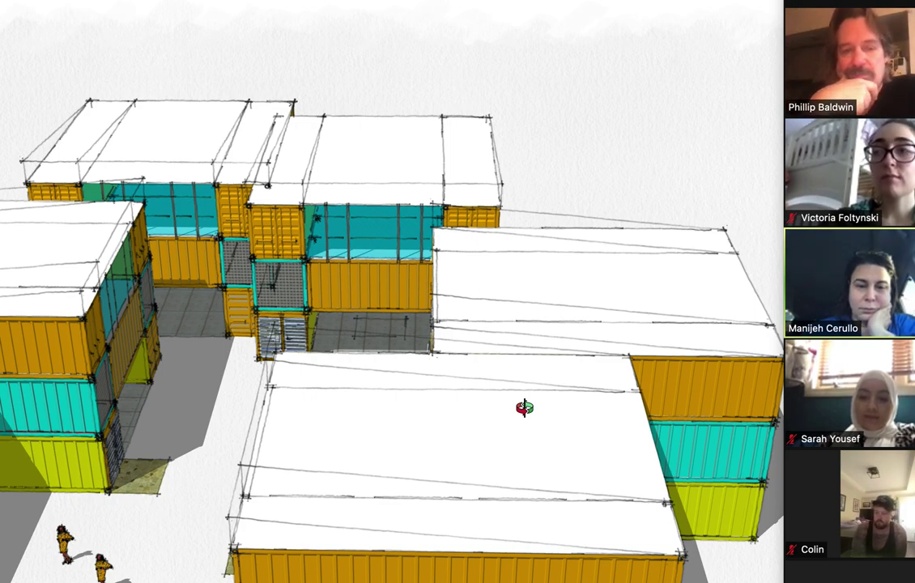
Switch to the Top view and recentre the shadowed container cluster and courtyard in plan.
key("super+2")
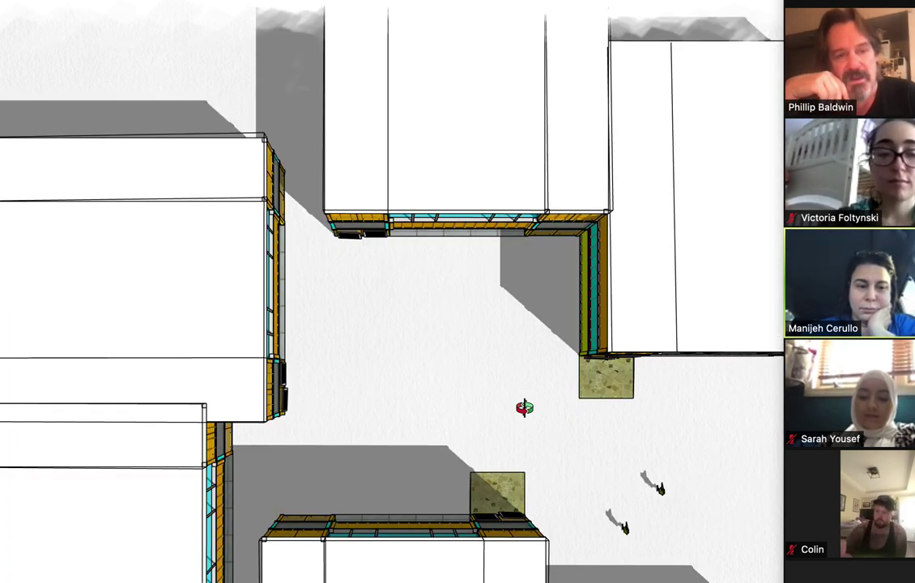
scroll(525, 407, "down", 5)
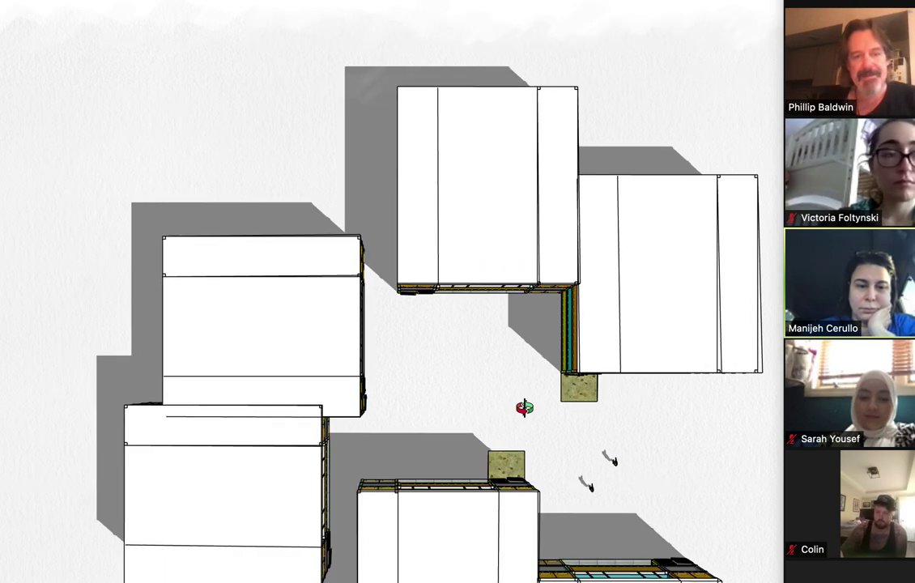
mouse_move(480, 363)
left_mouse_down("shift")
mouse_move(392, 259)
mouse_move(372, 203)
left_mouse_up("shift")
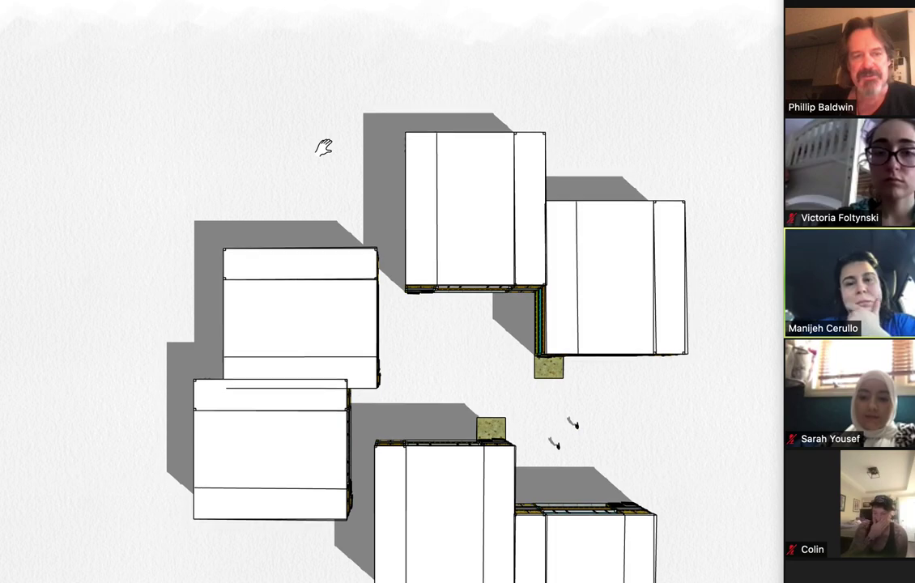
mouse_move(529, 412)
left_mouse_down("shift")
mouse_move(421, 287)
mouse_move(461, 329)
left_mouse_up("shift")
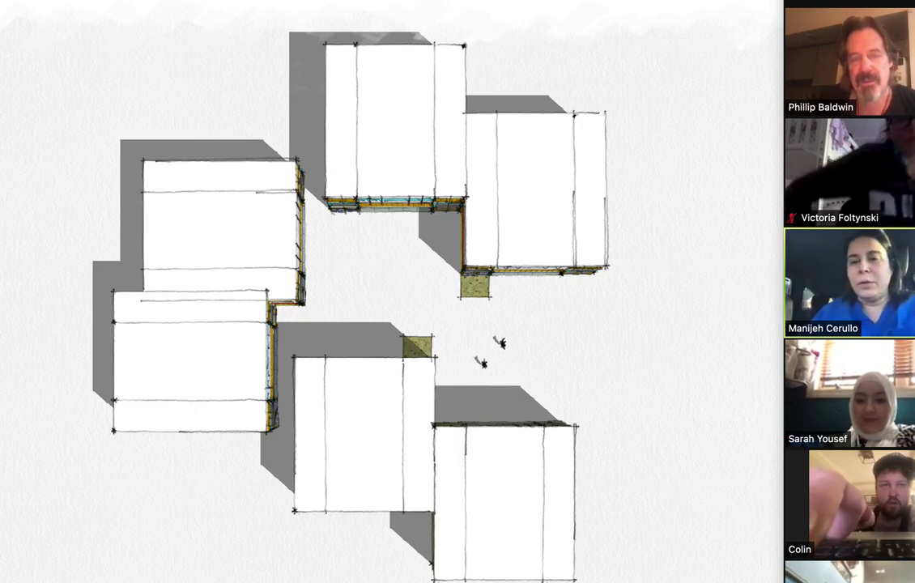
Stop sharing, end the Zoom meeting for all, decline the update, and close Zoom.
key("super+shift+s")
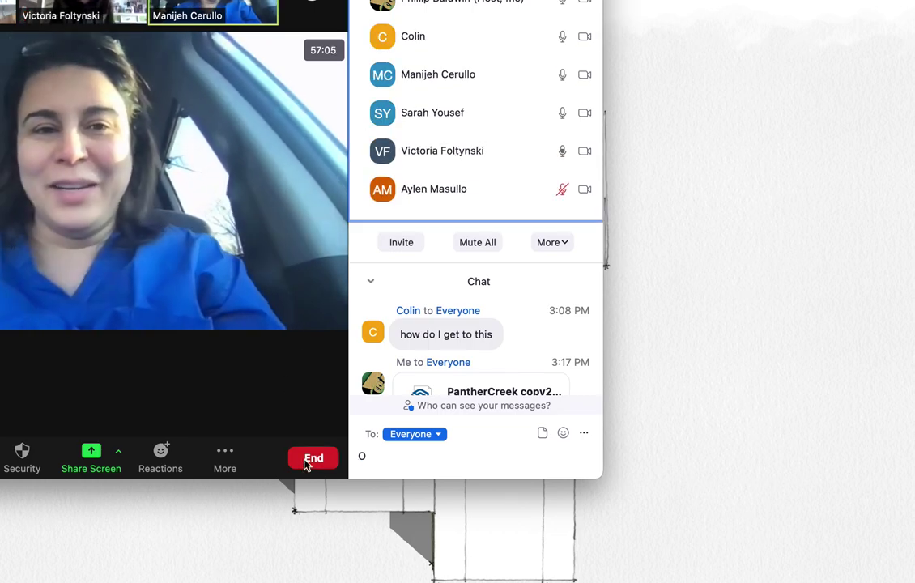
left_click(311, 458)
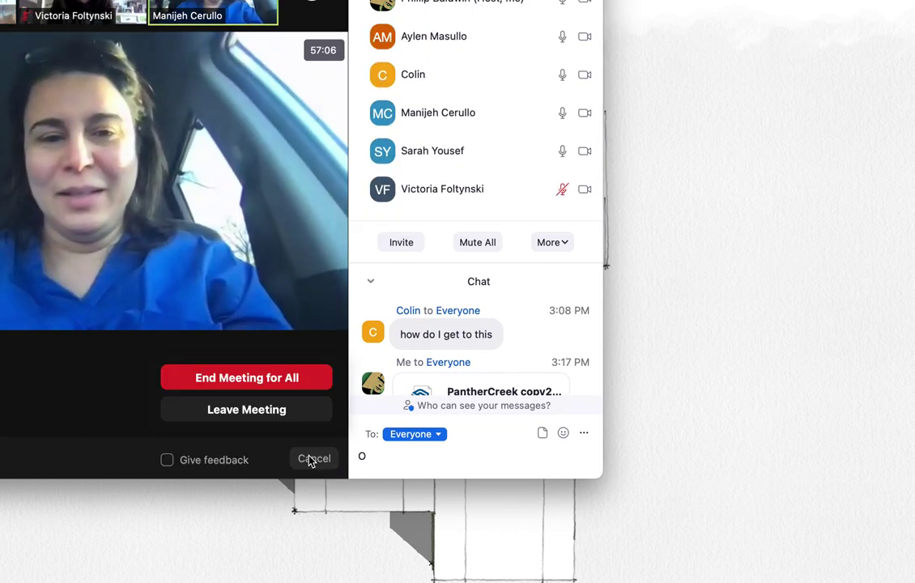
left_click(295, 379)
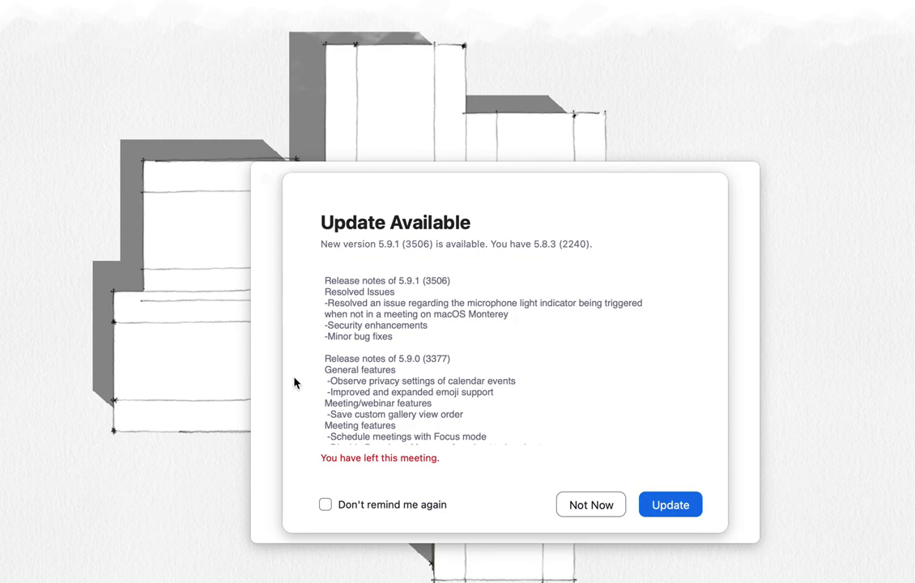
left_click(606, 504)
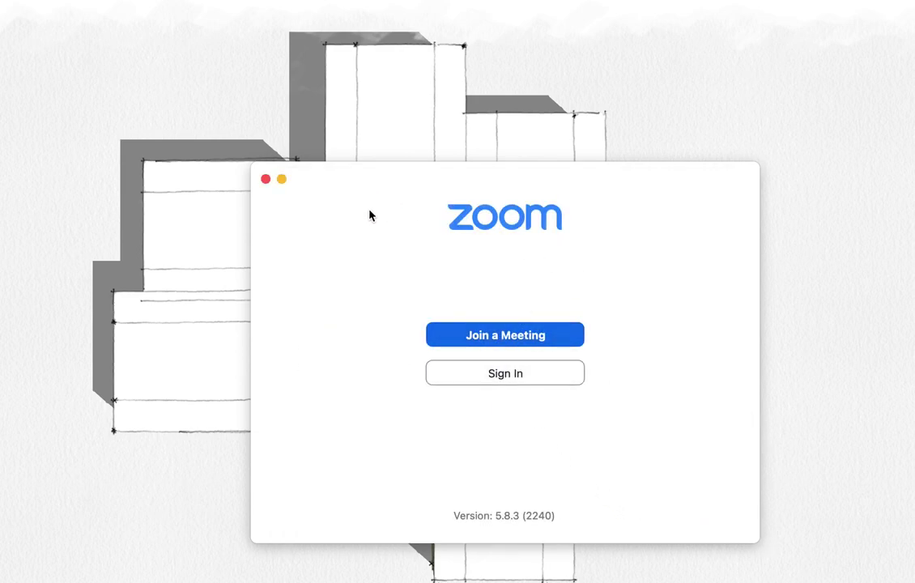
left_click(265, 179)
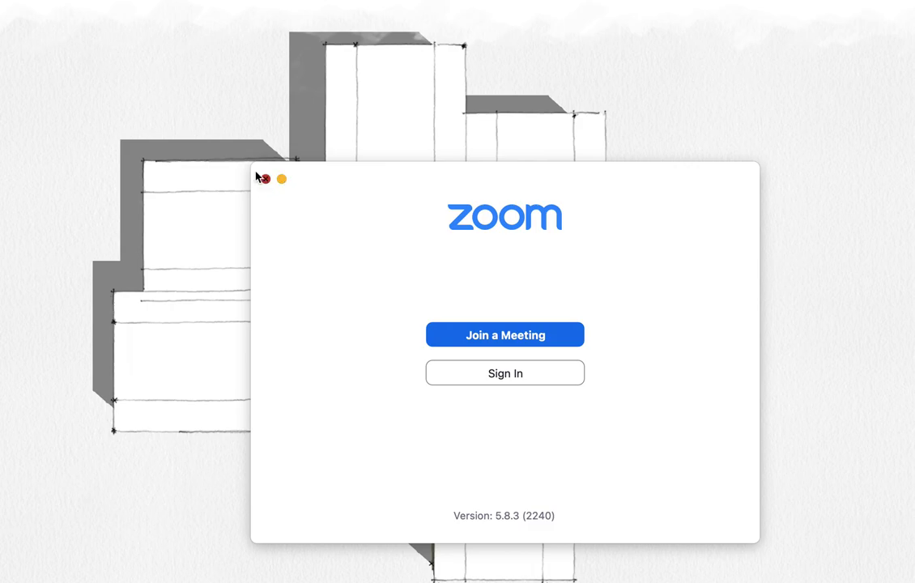